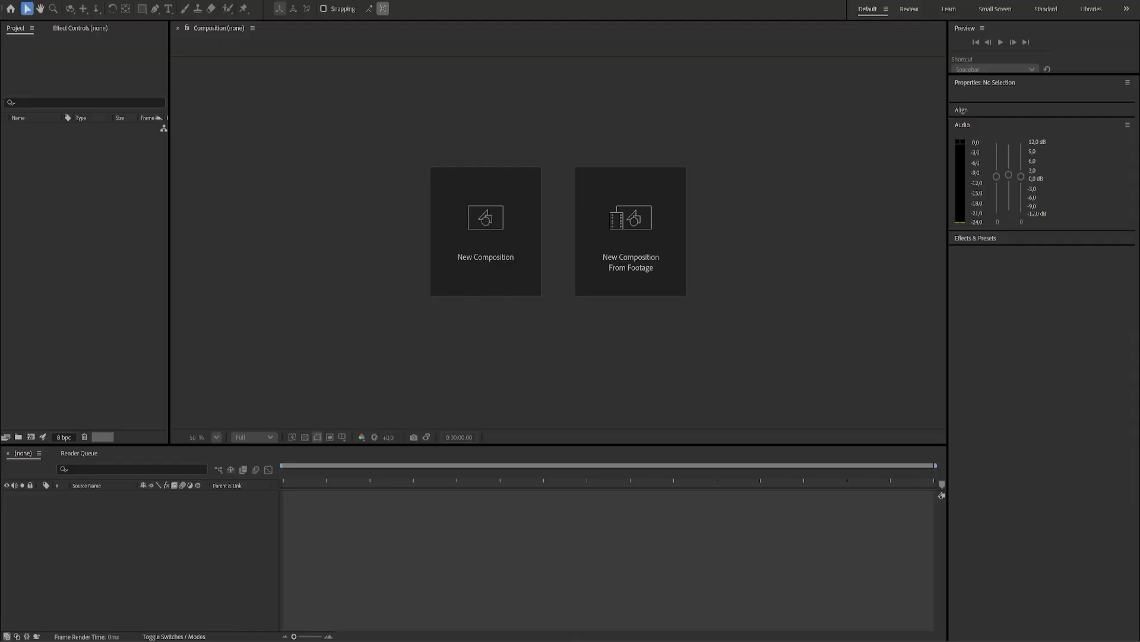
Step: Create a new composition from the "Terminating Contract" episode 3 video footage
click(644, 246)
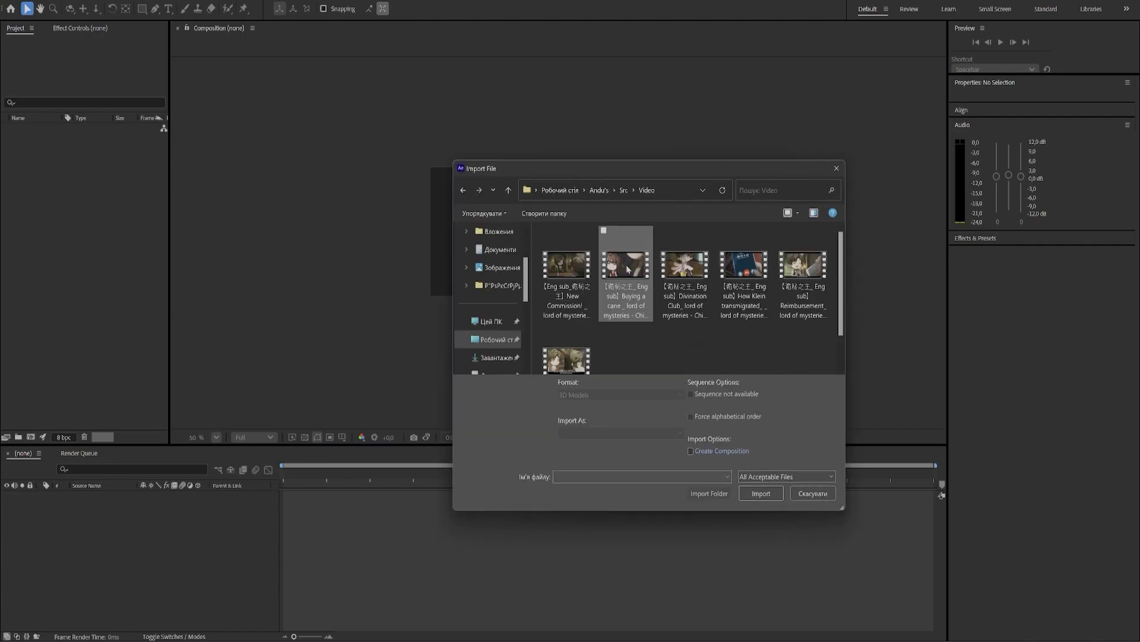
click(566, 360)
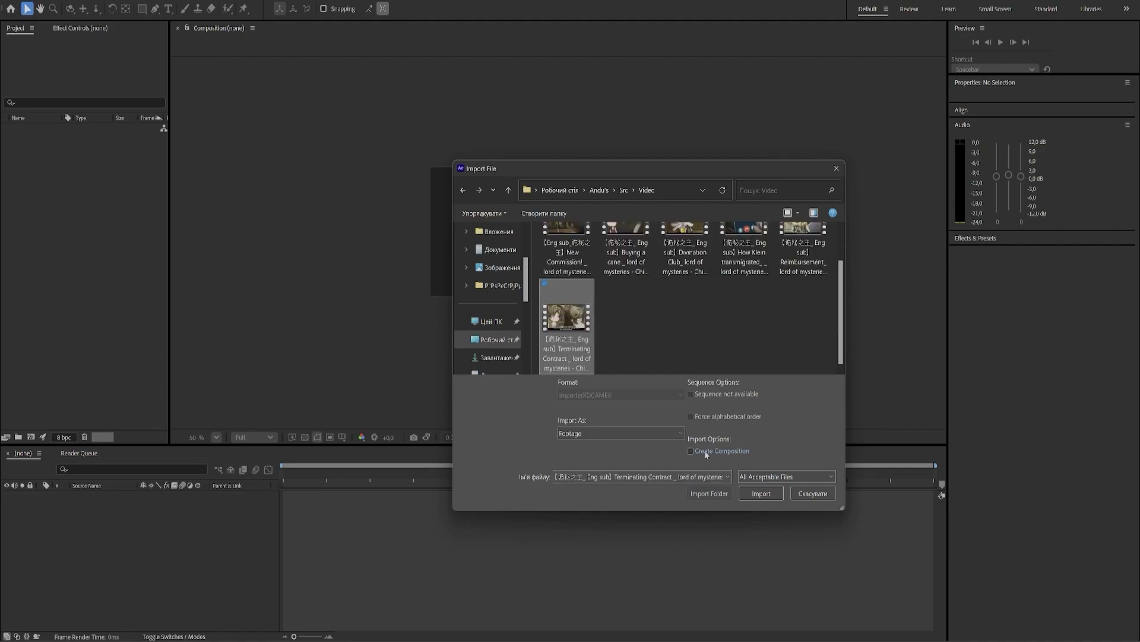
click(746, 495)
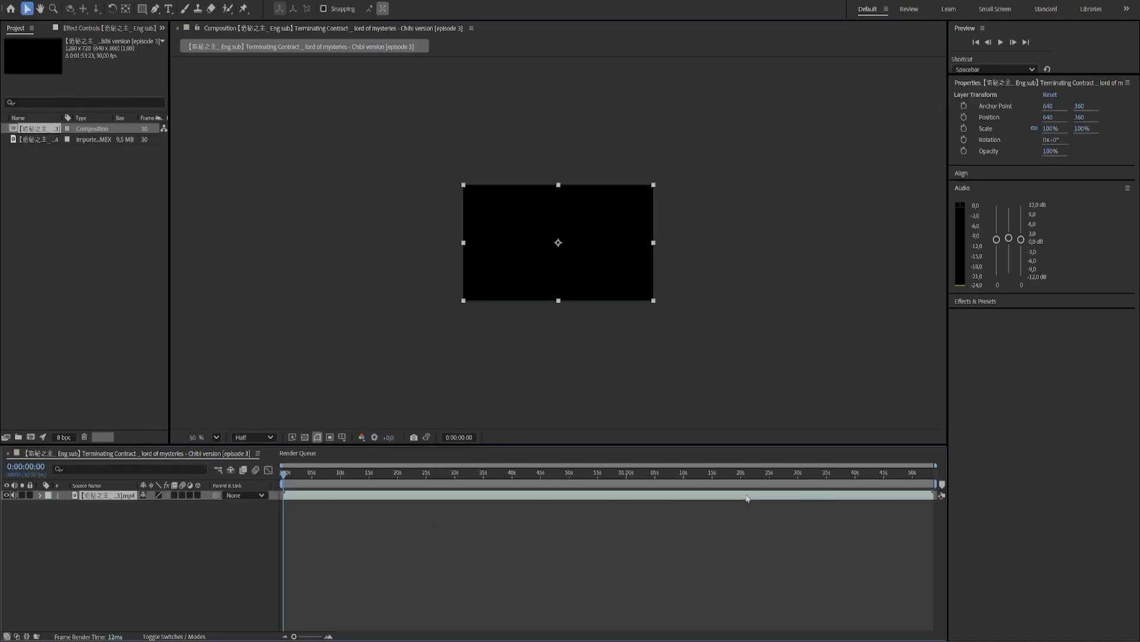
Step: Split the video layer at the start of the shot with the two characters and at 0:01:22:10
drag(695, 473, 747, 483)
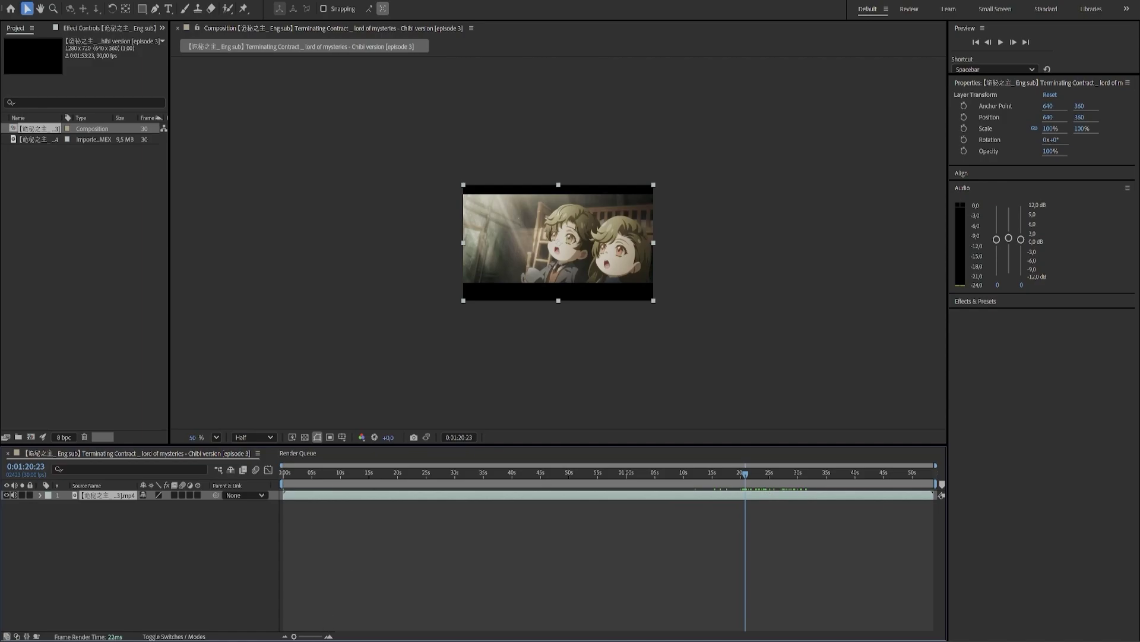
drag(294, 636, 312, 636)
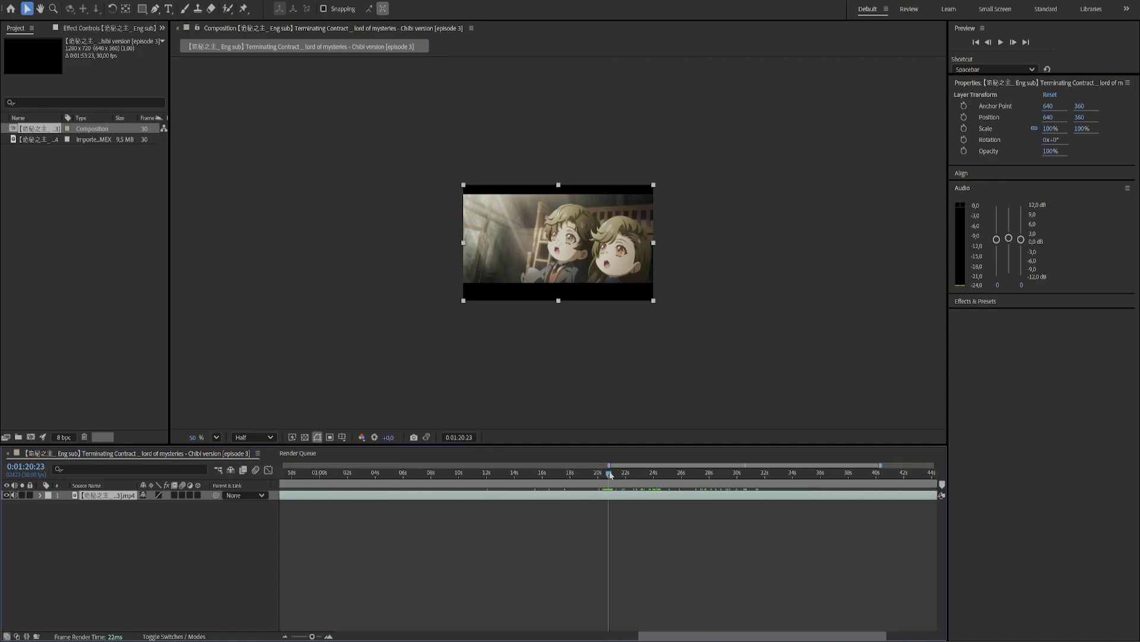
mouse_move(608, 482)
mouse_down()
mouse_move(619, 482)
mouse_move(592, 483)
mouse_move(611, 486)
mouse_up()
drag(319, 637, 332, 637)
drag(614, 480, 761, 482)
key(ctrl+shift+d)
key(ctrl+shift+d)
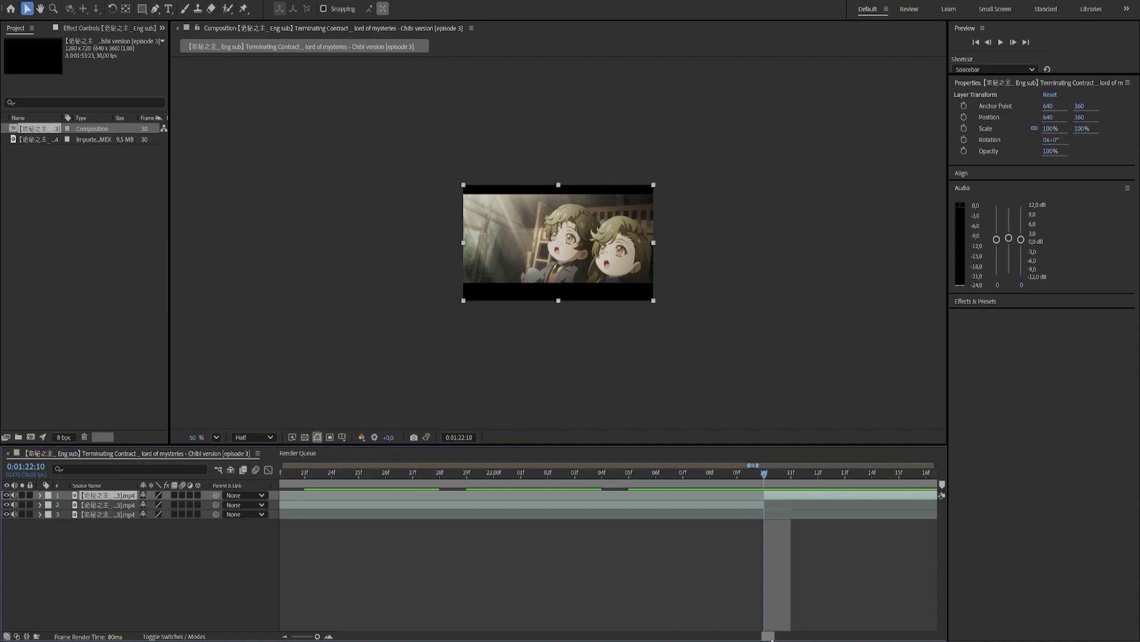
Step: Delete the video segments after and before the two-character shot
key(Delete)
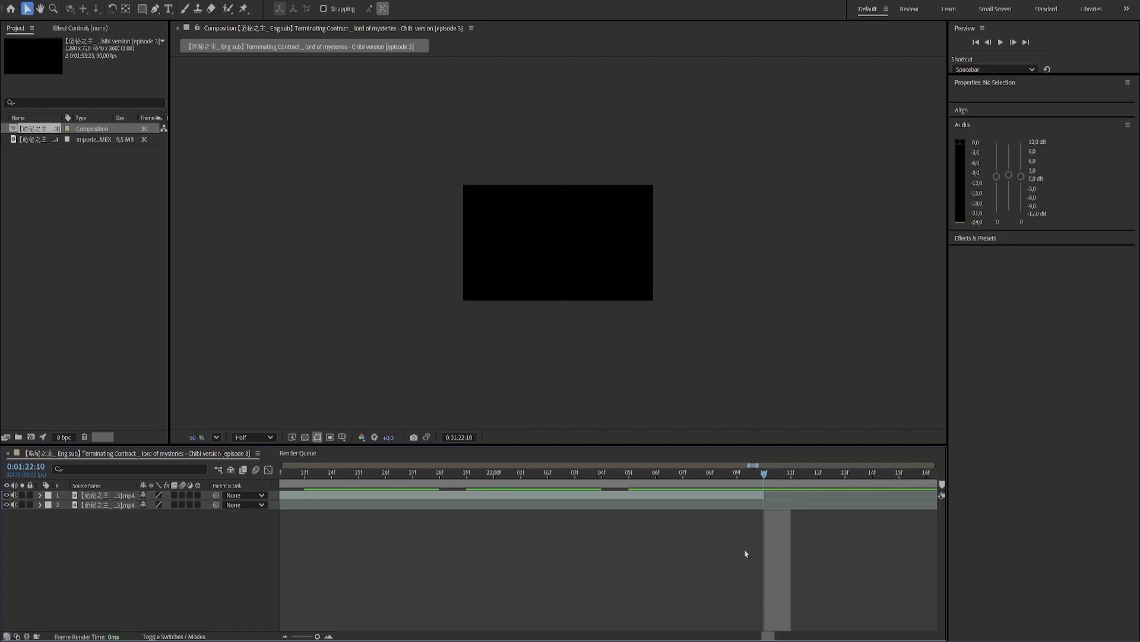
drag(769, 634, 756, 634)
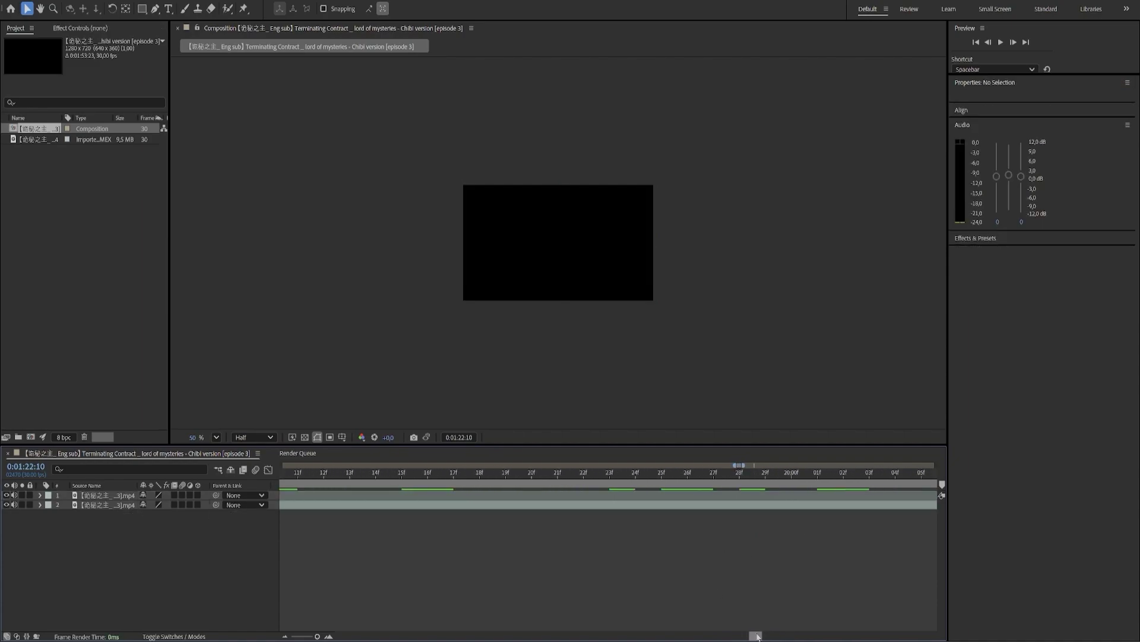
click(742, 509)
key(Delete)
Step: Trim the work area to the remaining clip, from 0:01:20:22 to 0:01:22:09
drag(317, 636, 294, 636)
drag(283, 483, 742, 483)
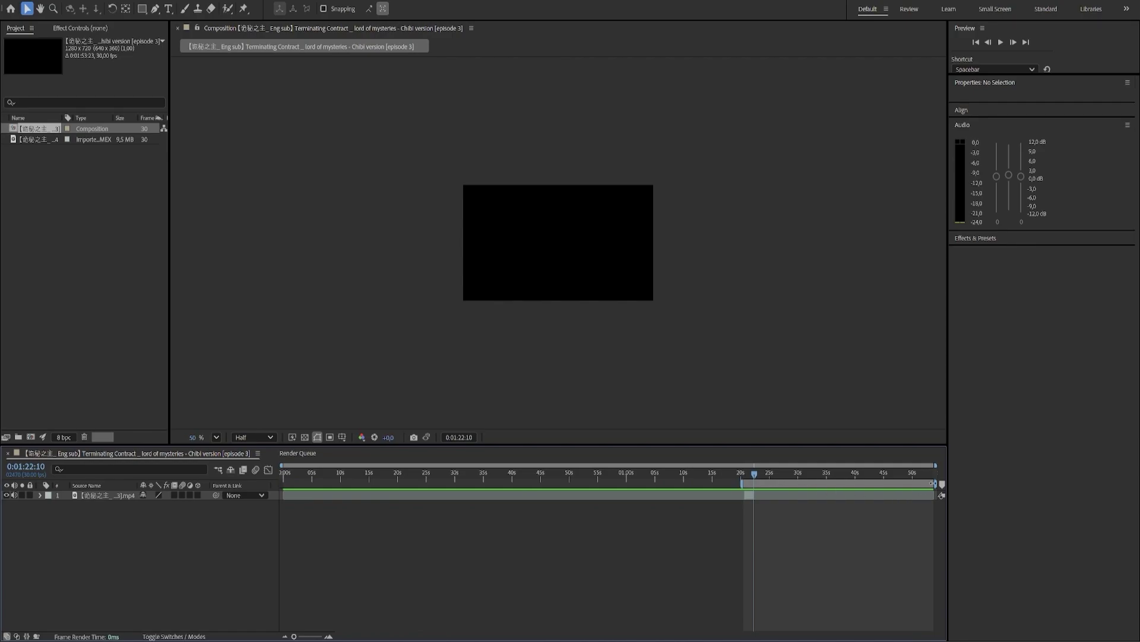
drag(933, 483, 745, 483)
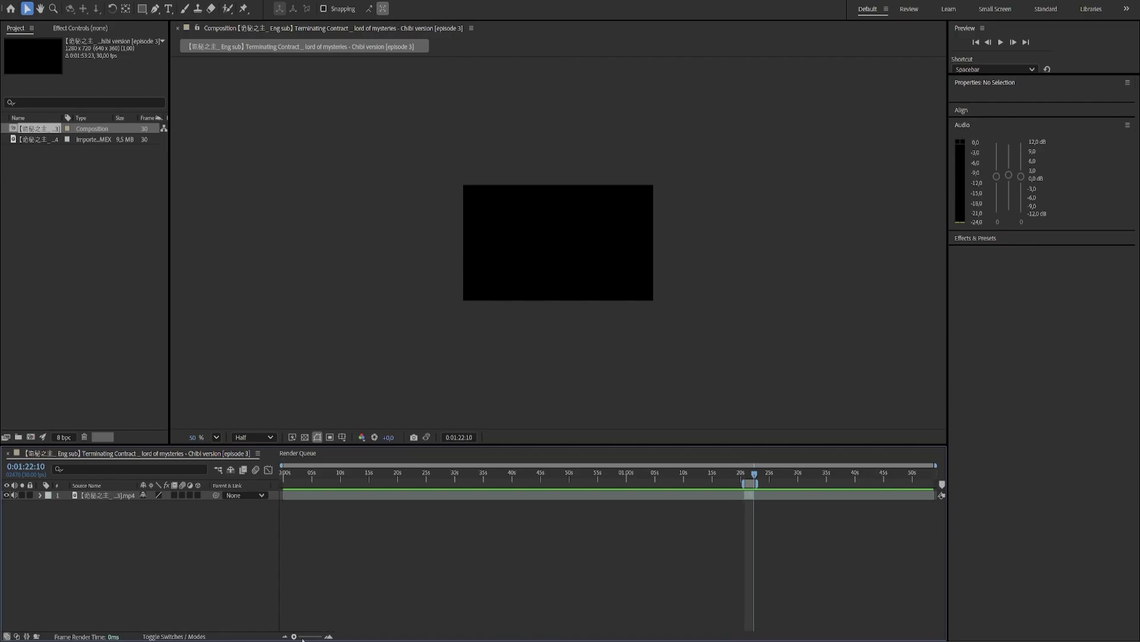
drag(302, 638, 325, 638)
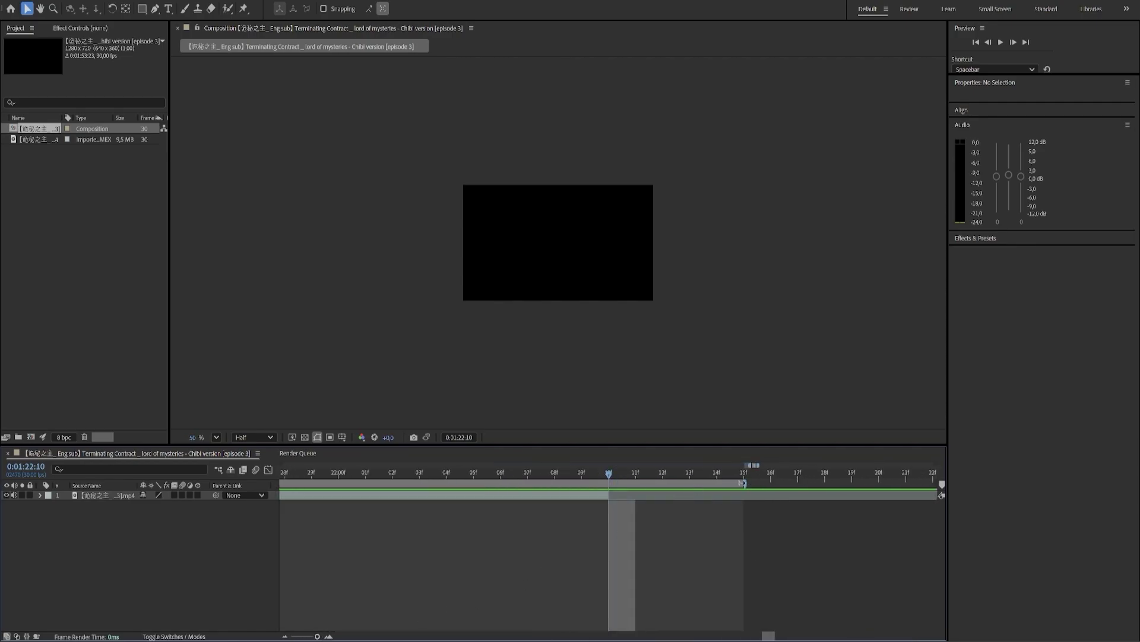
drag(743, 482, 583, 482)
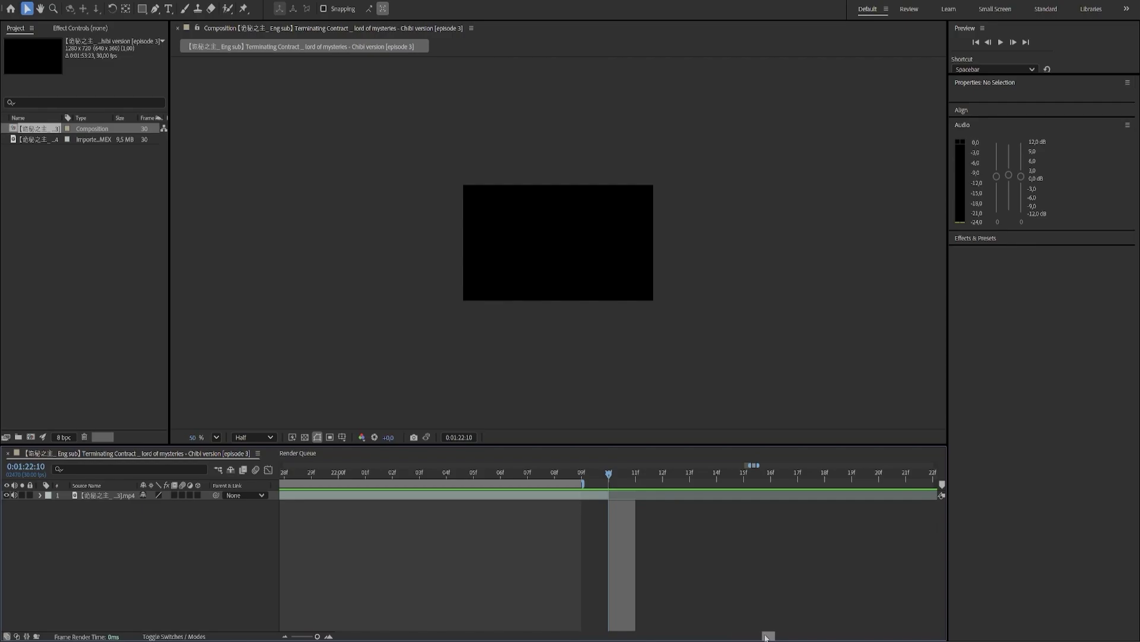
drag(768, 636, 756, 637)
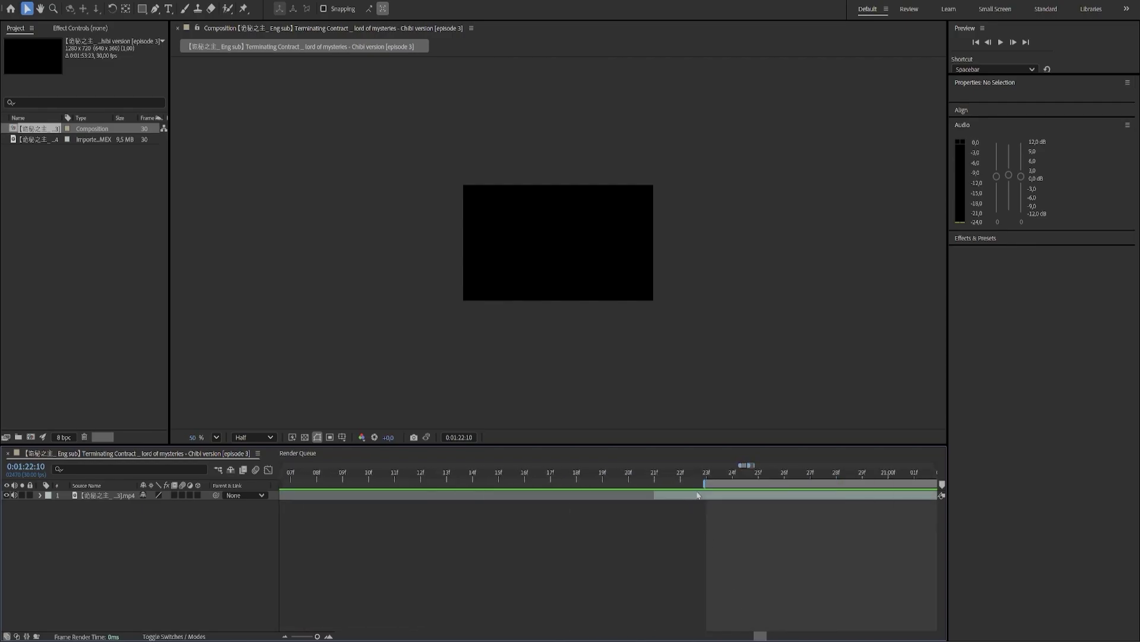
drag(705, 483, 670, 535)
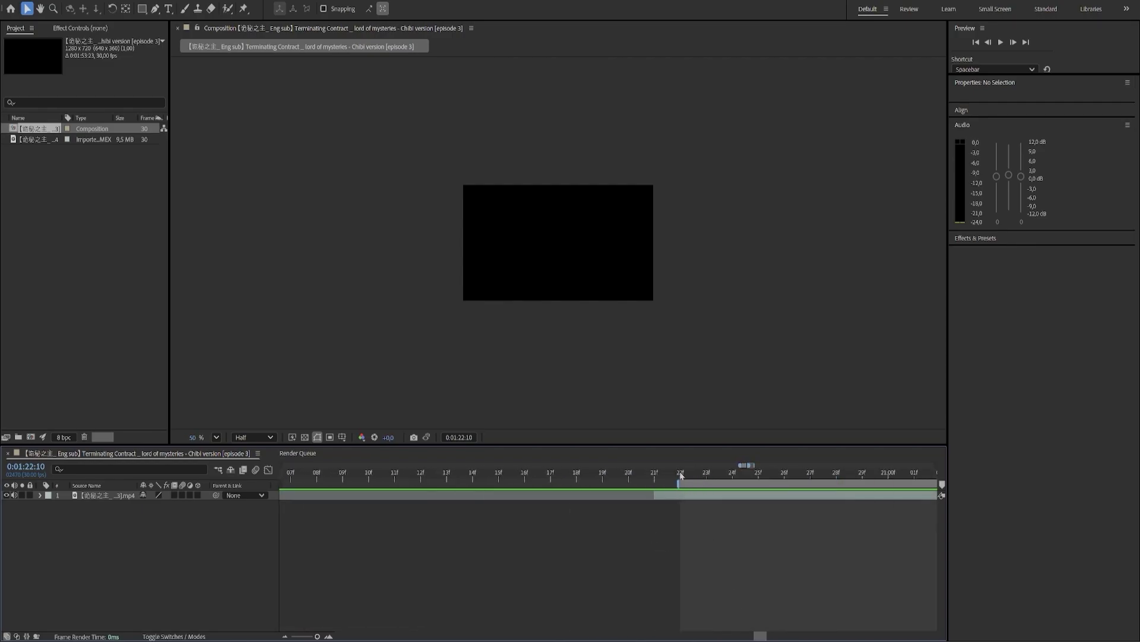
Step: Go to 0:01:20:22 and open the clip in its own layer viewer at 100% magnification
mouse_move(681, 475)
mouse_down()
mouse_move(732, 475)
mouse_move(664, 482)
mouse_move(676, 491)
mouse_up()
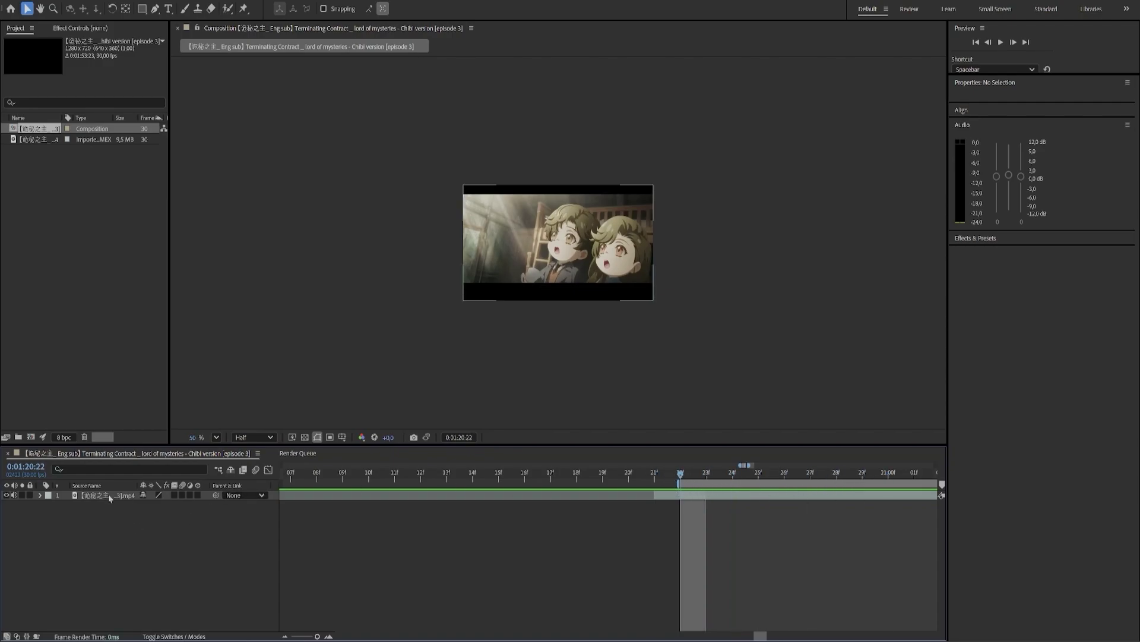
click(173, 559)
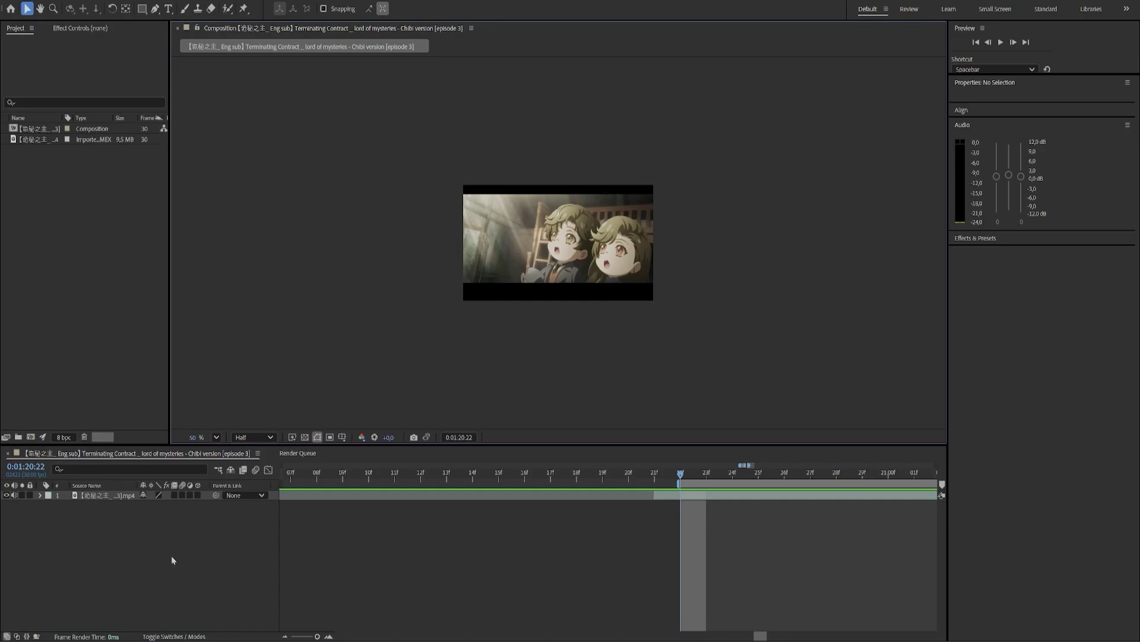
double_click(117, 497)
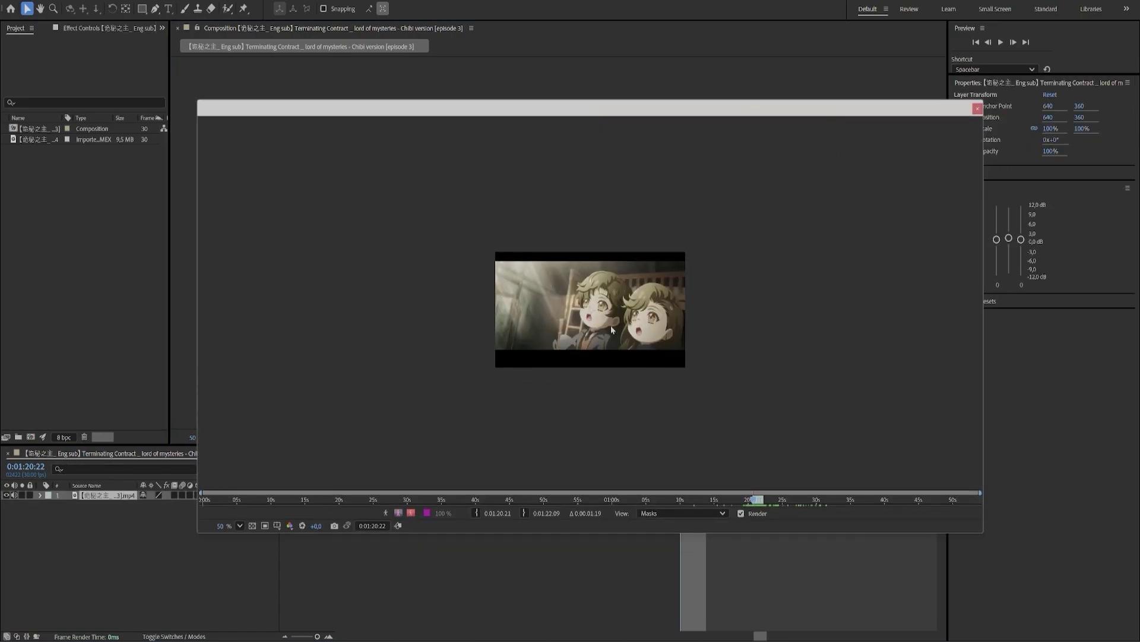
key(period)
key(period)
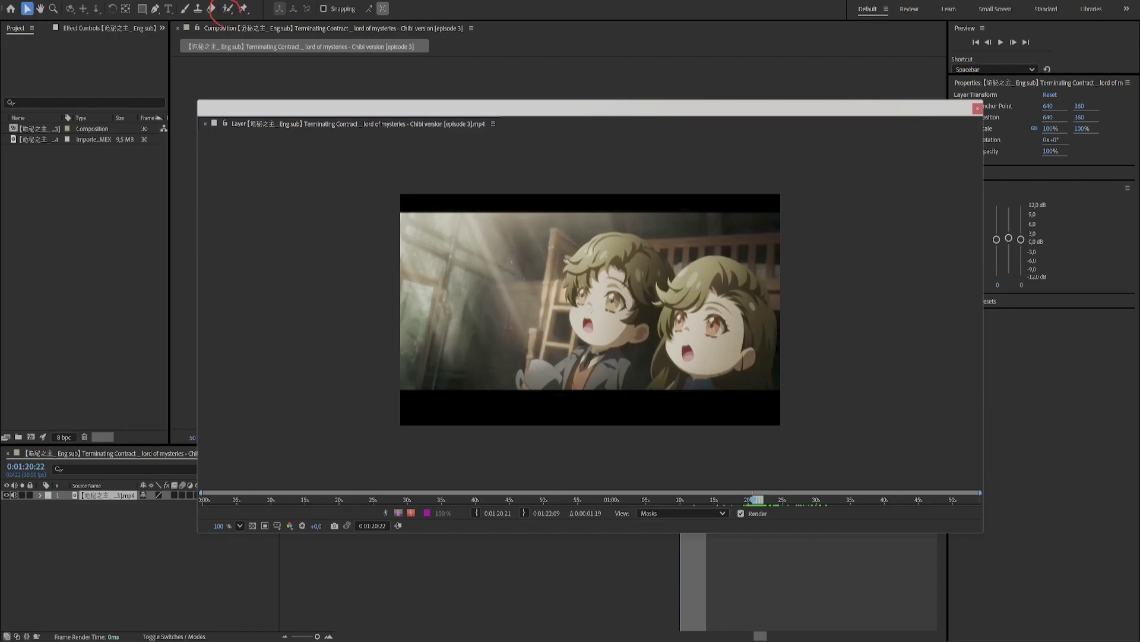
drag(255, 88, 239, 37)
key(Escape)
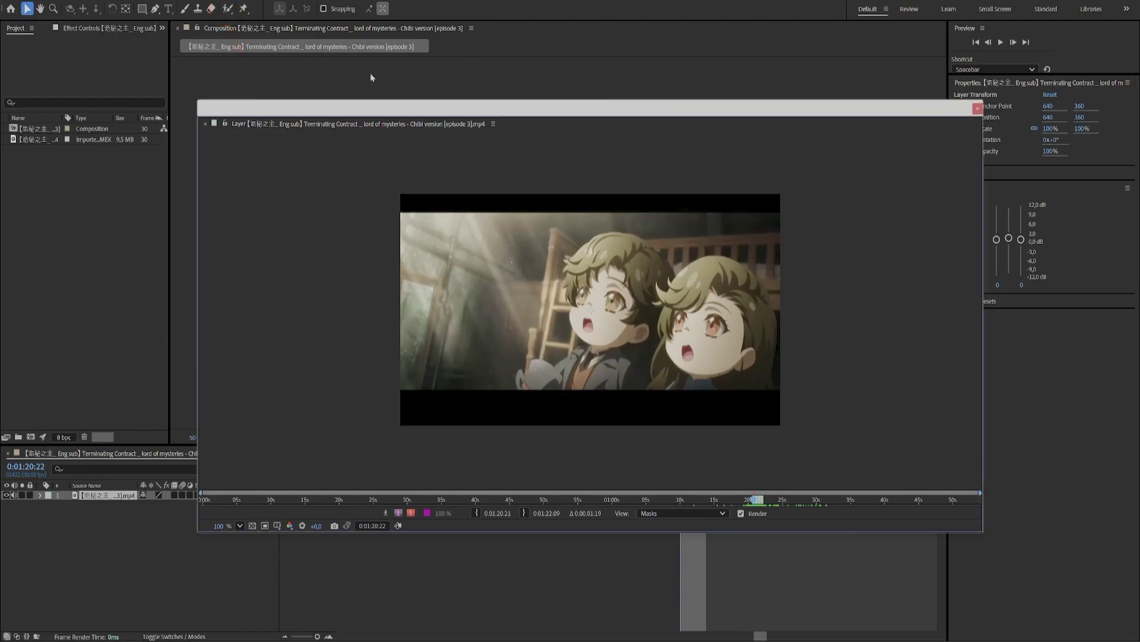
Step: Paint Roto Brush foreground strokes over the two characters to select them
click(228, 9)
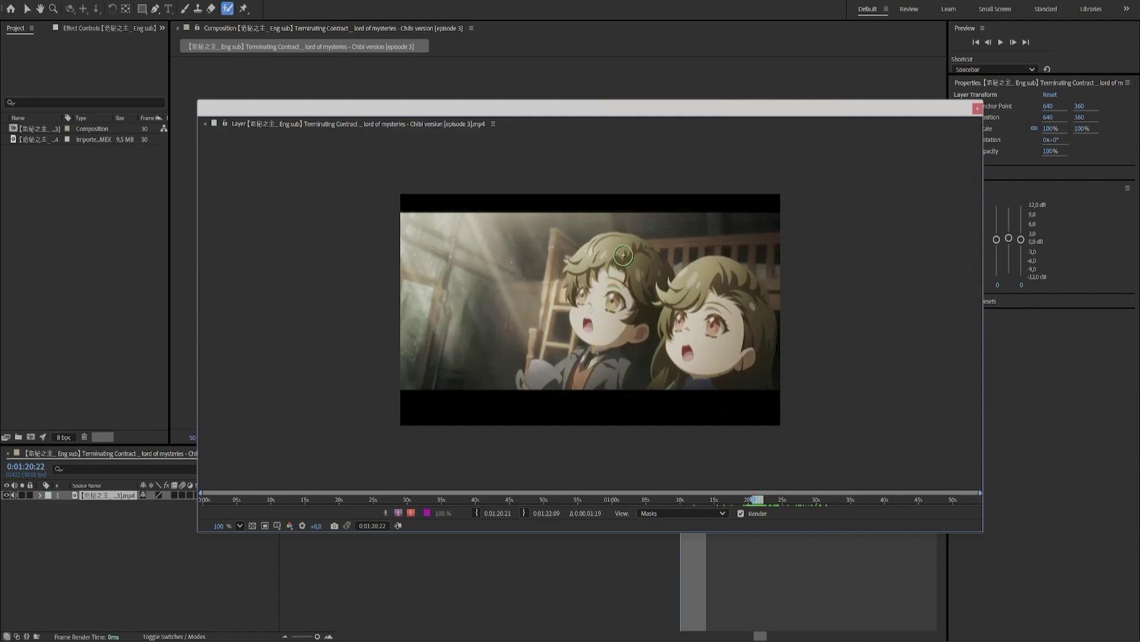
mouse_move(616, 243)
mouse_down()
mouse_move(610, 367)
mouse_move(557, 367)
mouse_move(719, 363)
mouse_move(744, 345)
mouse_move(720, 286)
mouse_move(615, 252)
mouse_up()
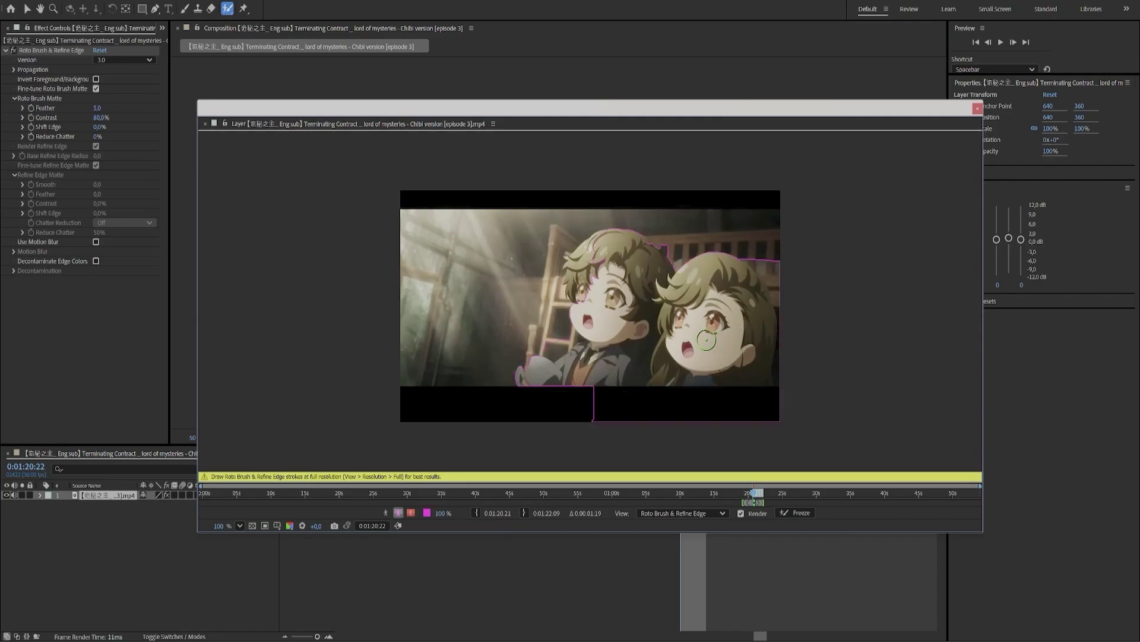
mouse_move(603, 246)
mouse_down()
mouse_move(583, 334)
mouse_move(551, 371)
mouse_up()
Step: Subtract the background between the two heads and the dark gap between their bodies from the Roto Brush selection
scroll(665, 317, up, 2)
scroll(677, 249, up, 1)
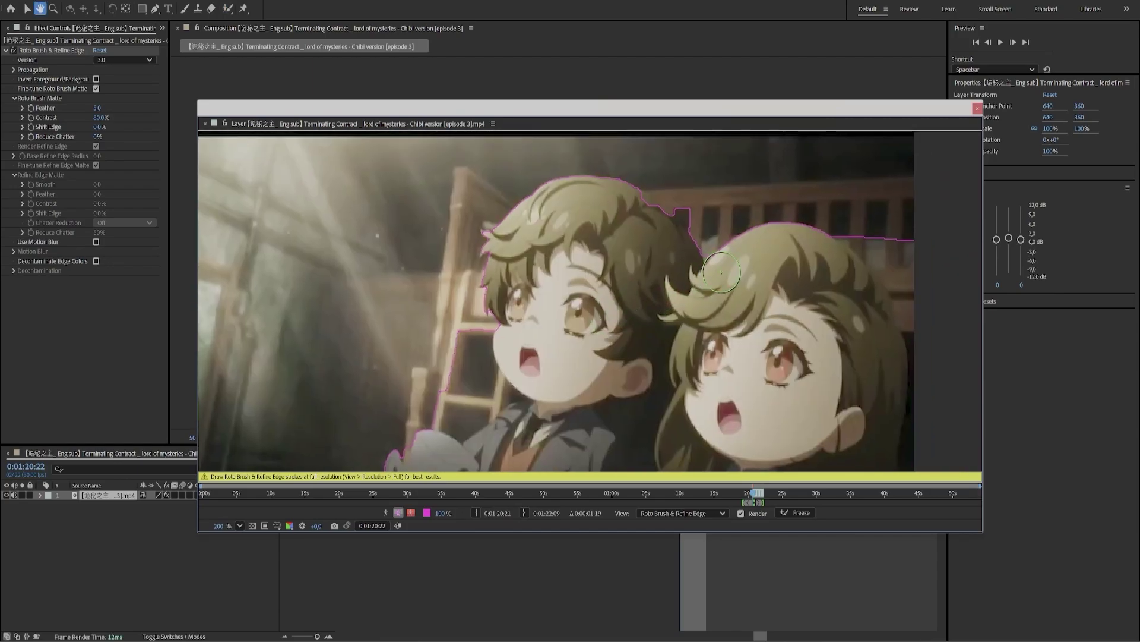
scroll(692, 238, up, 2)
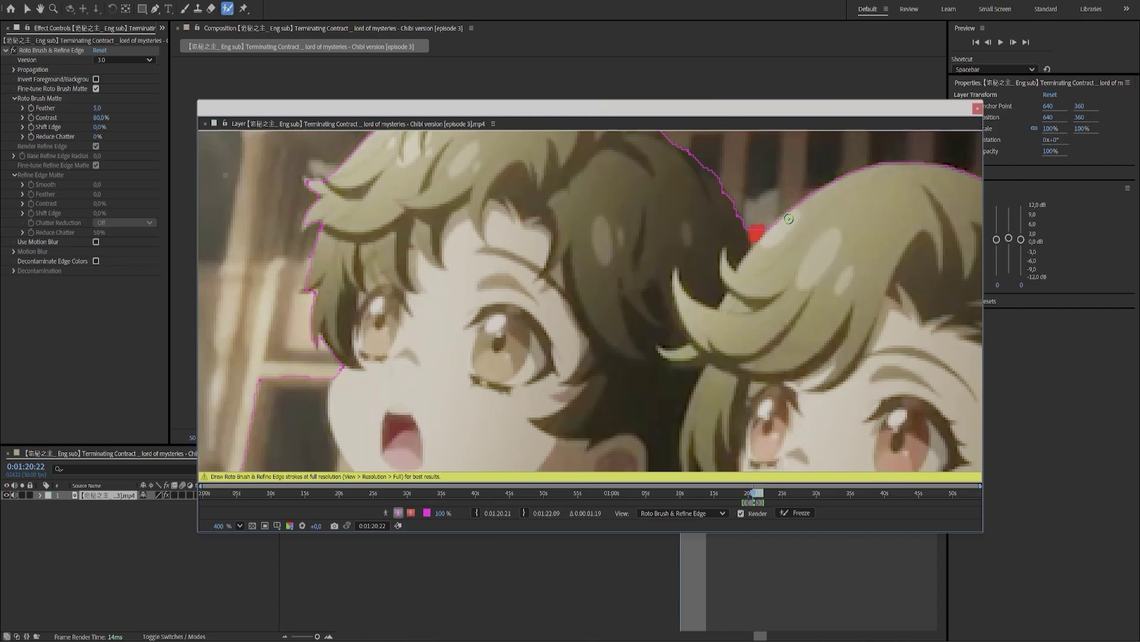
drag(647, 469, 689, 225)
mouse_move(576, 285)
mouse_down()
mouse_move(623, 337)
mouse_move(630, 361)
mouse_up()
mouse_move(632, 354)
mouse_down()
mouse_move(630, 396)
mouse_move(670, 446)
mouse_move(696, 264)
mouse_move(634, 286)
mouse_move(587, 285)
mouse_up()
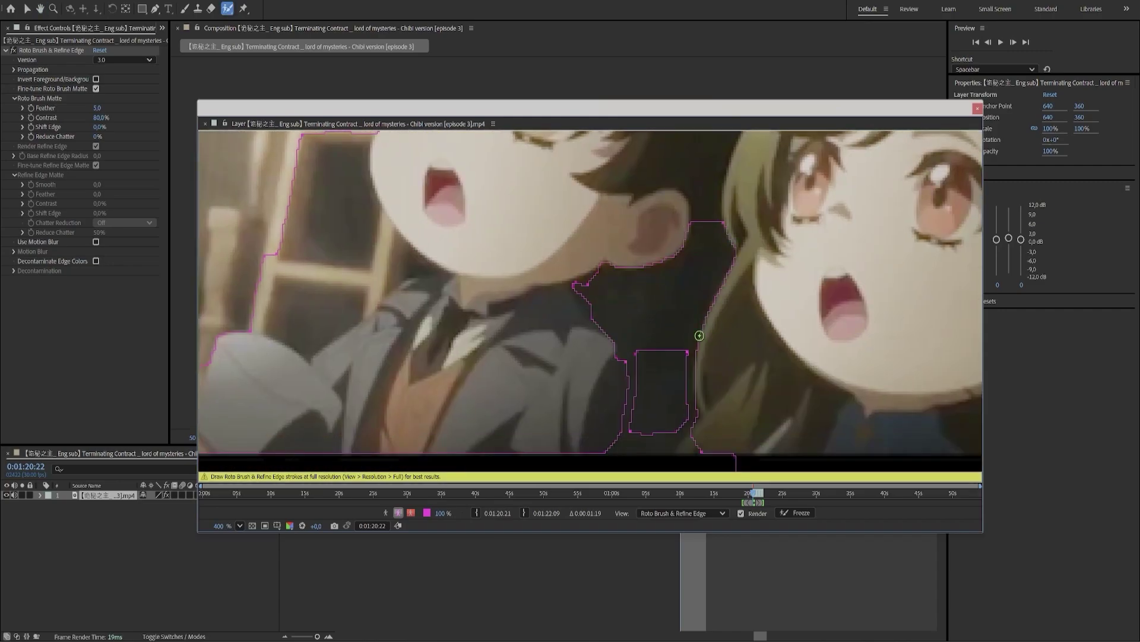
mouse_move(669, 349)
mouse_down()
mouse_move(667, 419)
mouse_move(636, 425)
mouse_move(683, 410)
mouse_move(687, 373)
mouse_up()
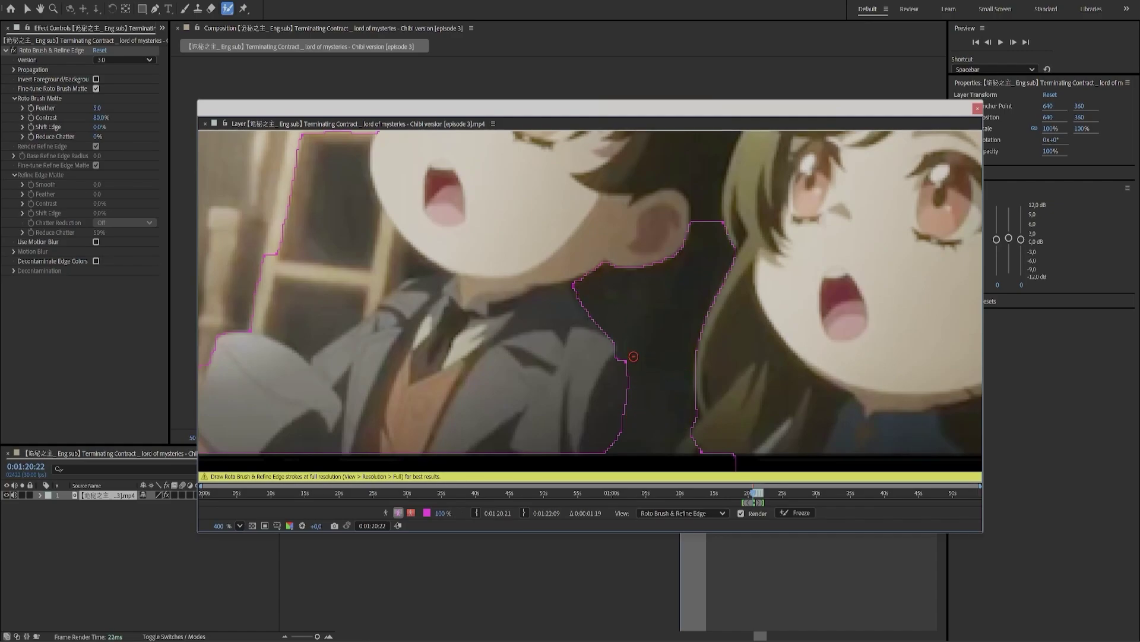
mouse_move(618, 442)
mouse_down()
mouse_move(611, 451)
mouse_move(644, 358)
mouse_up()
Step: Add the girl's hair behind her ear to the selection and subtract the black bar below her
drag(443, 356, 831, 377)
drag(859, 275, 682, 347)
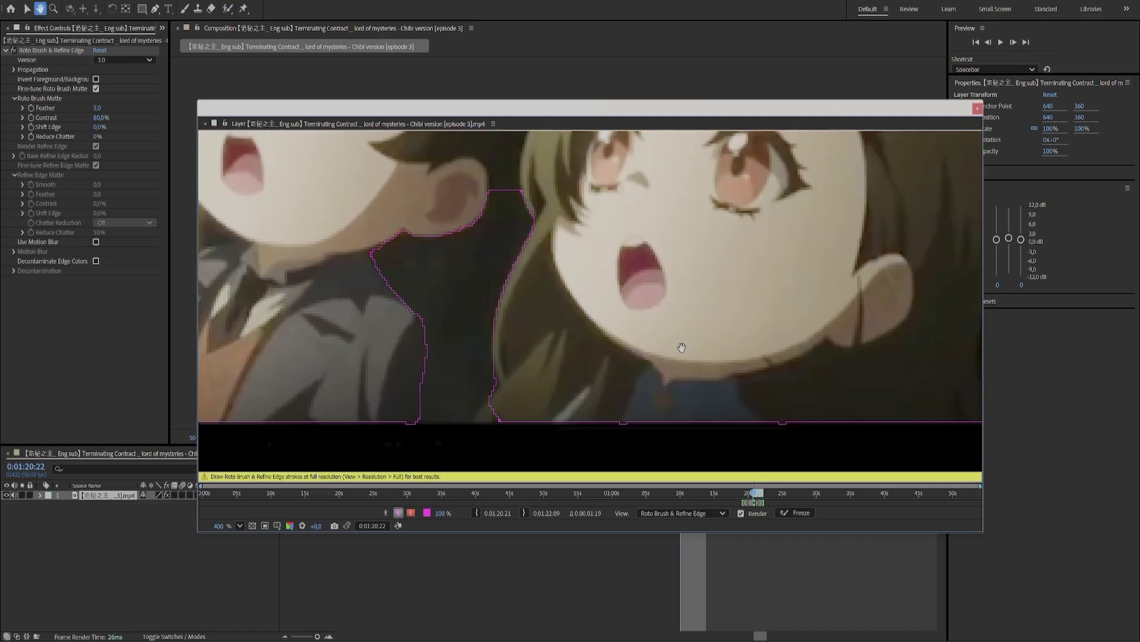
drag(493, 408, 482, 417)
drag(590, 394, 356, 442)
mouse_move(752, 343)
mouse_down()
mouse_move(778, 455)
mouse_move(775, 302)
mouse_up()
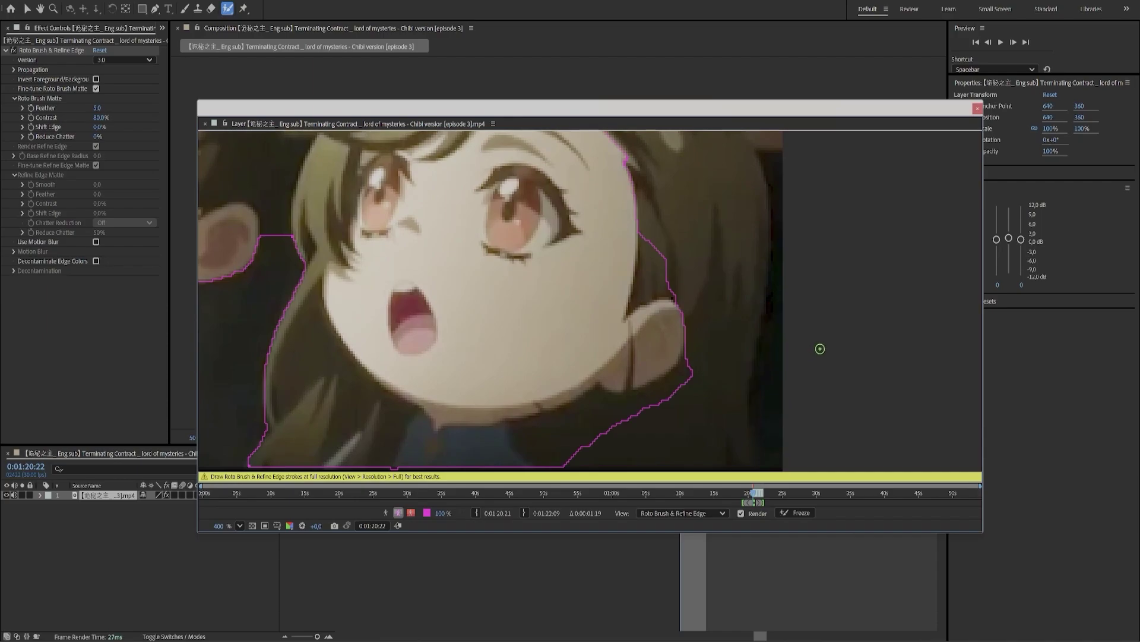
mouse_move(631, 156)
mouse_down()
mouse_move(742, 350)
mouse_move(618, 469)
mouse_up()
drag(800, 397, 778, 367)
mouse_move(675, 440)
mouse_down()
mouse_move(723, 422)
mouse_move(717, 392)
mouse_up()
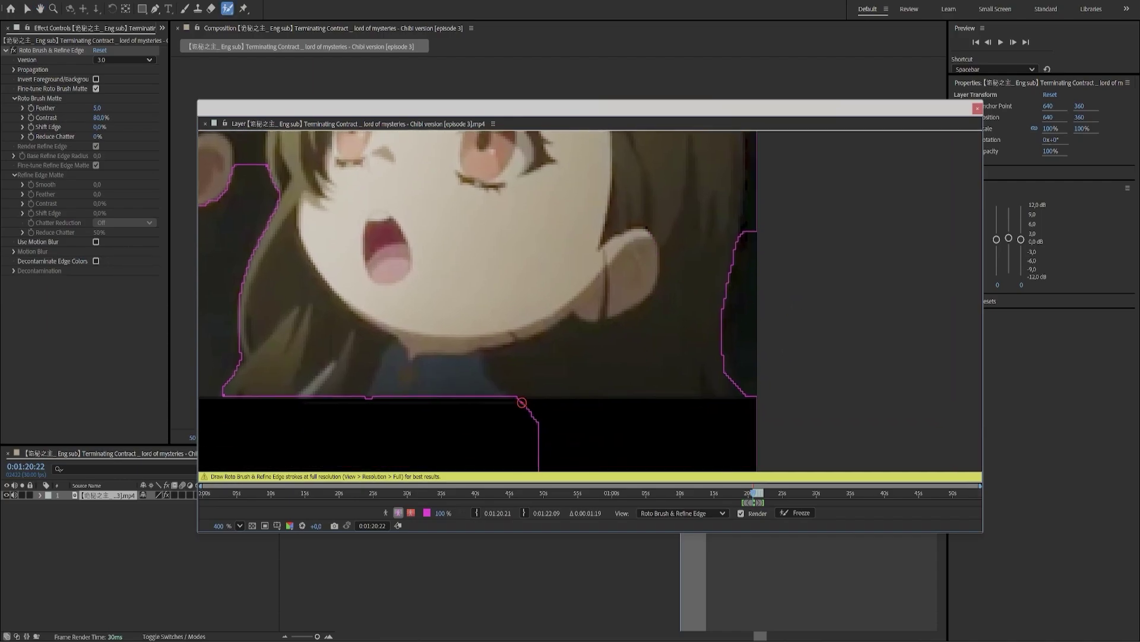
drag(521, 399, 767, 397)
mouse_move(734, 357)
mouse_down()
mouse_move(726, 439)
mouse_move(655, 550)
mouse_up()
Step: Subtract the railing background along the top and back of the girl's hair from the selection
drag(657, 265, 719, 390)
mouse_move(478, 169)
mouse_down()
mouse_move(668, 377)
mouse_move(652, 284)
mouse_move(505, 174)
mouse_move(569, 310)
mouse_move(689, 385)
mouse_up()
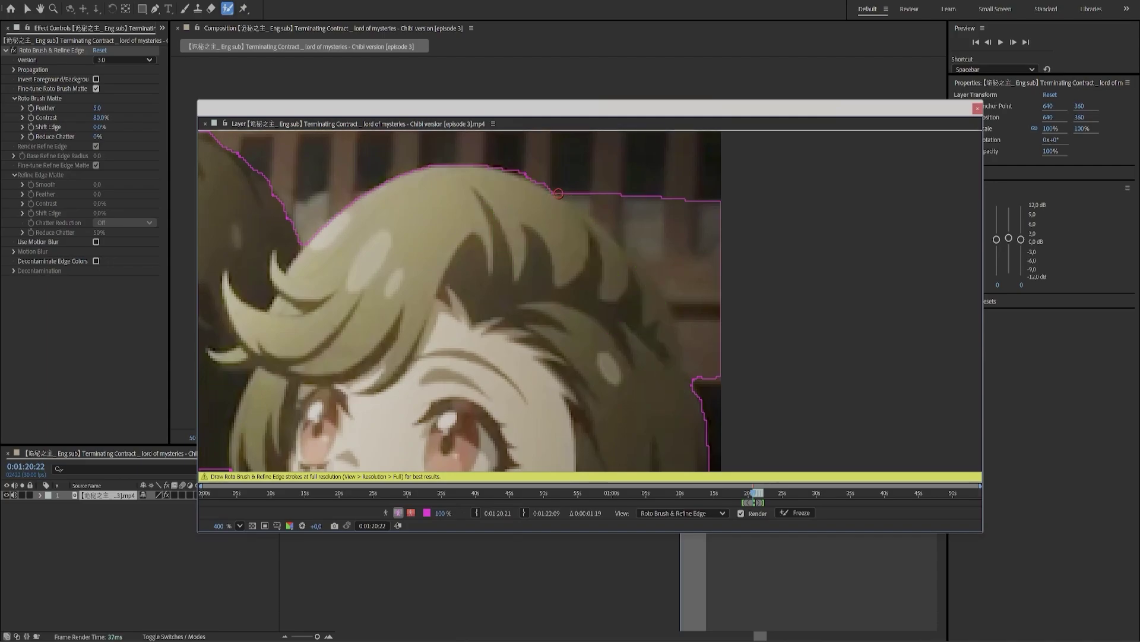
mouse_move(558, 190)
mouse_down()
mouse_move(644, 274)
mouse_move(696, 382)
mouse_move(624, 262)
mouse_up()
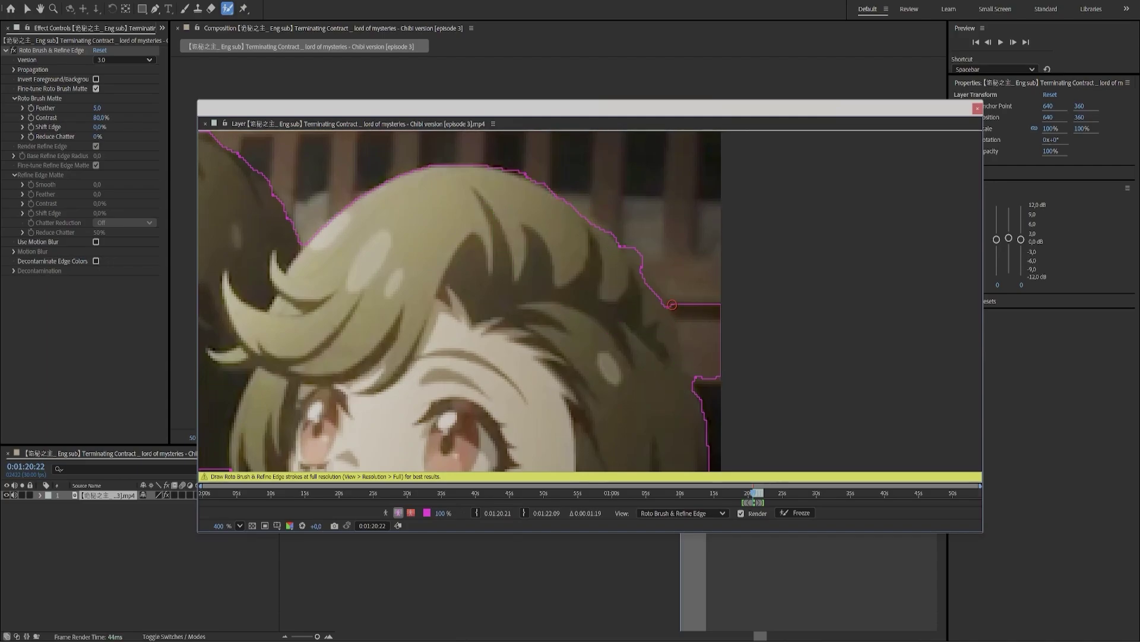
Step: Subtract the wooden ladder background beside the boy's face and shoulder from the selection
scroll(613, 237, down, 5)
scroll(613, 237, left, 3)
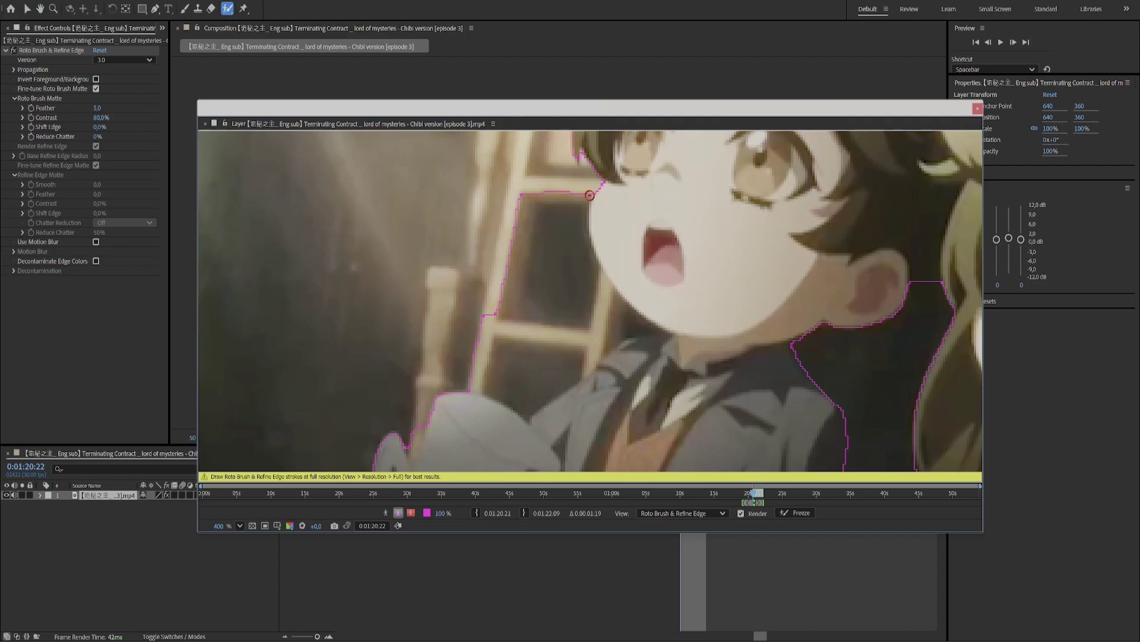
mouse_move(585, 191)
mouse_down()
mouse_move(631, 314)
mouse_move(588, 371)
mouse_move(484, 315)
mouse_move(523, 196)
mouse_up()
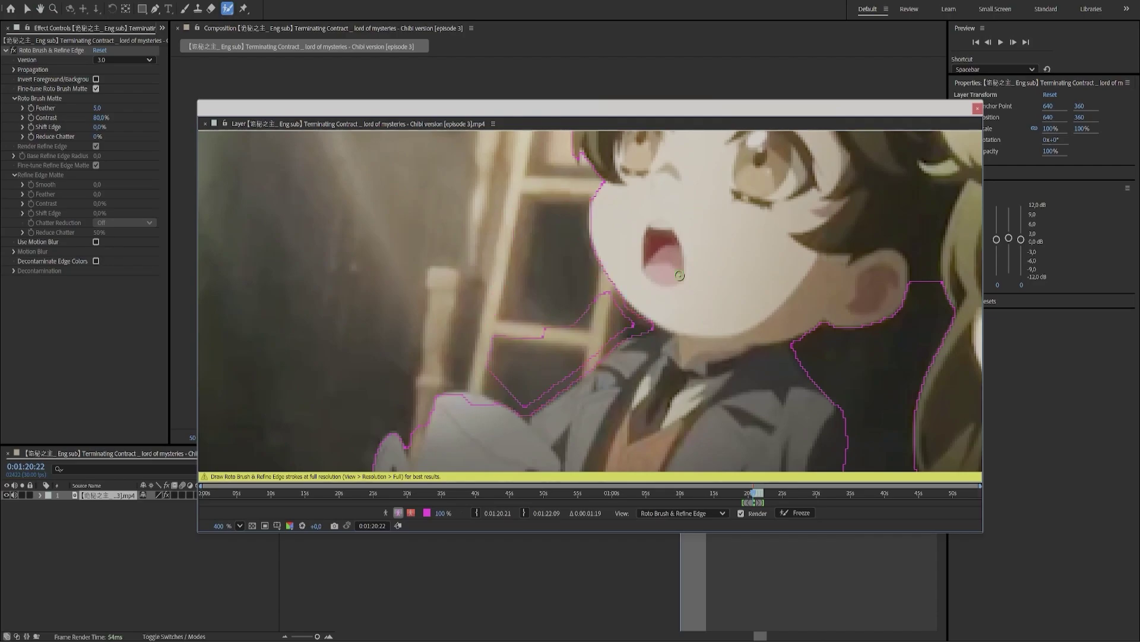
mouse_move(504, 336)
mouse_down()
mouse_move(619, 346)
mouse_move(621, 333)
mouse_move(570, 344)
mouse_move(553, 362)
mouse_move(594, 331)
mouse_up()
scroll(588, 336, up, 2)
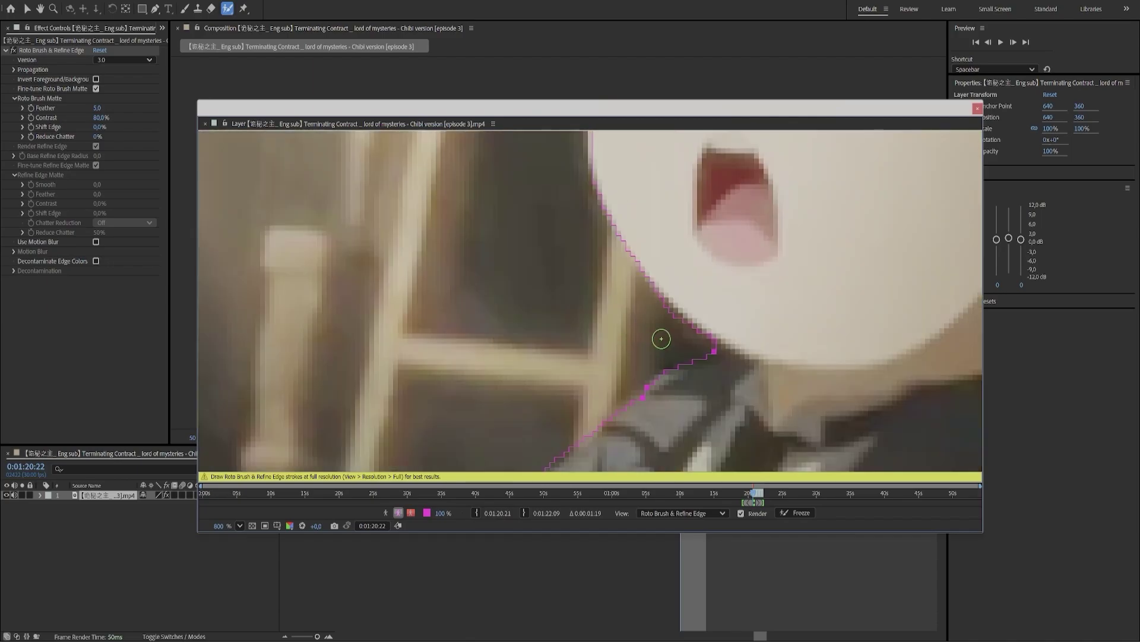
Step: Refine the selection around the boy's raised sleeve and subtract the small dark gap at its outer edge
mouse_move(418, 398)
mouse_down()
mouse_move(454, 345)
mouse_move(421, 392)
mouse_up()
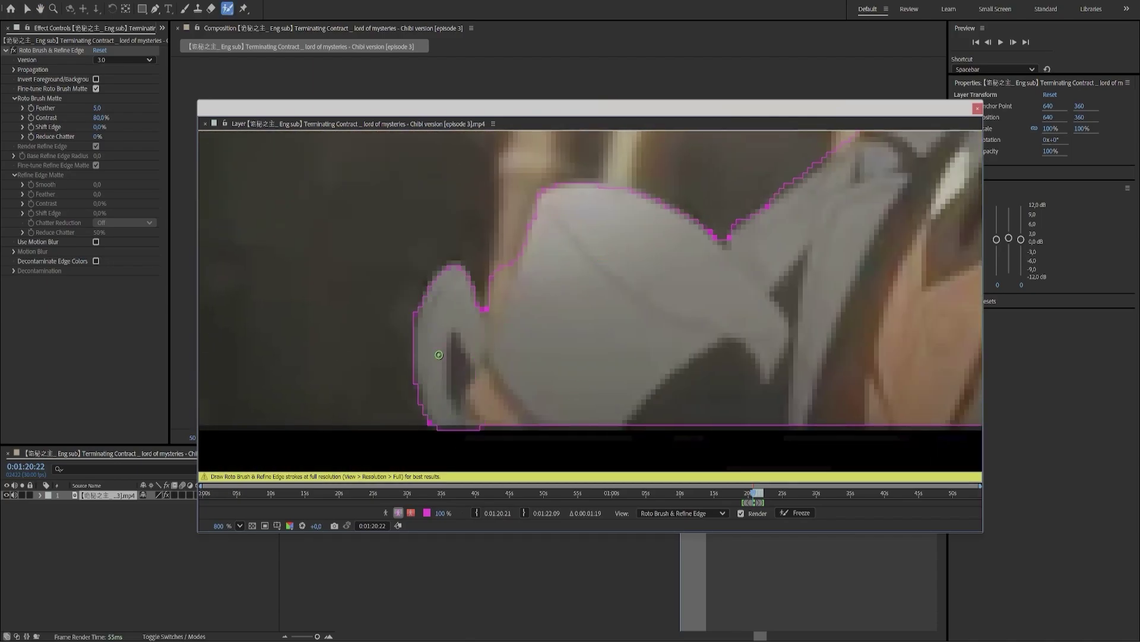
drag(456, 340, 455, 405)
mouse_move(980, 351)
mouse_down()
mouse_move(769, 319)
mouse_move(774, 358)
mouse_up()
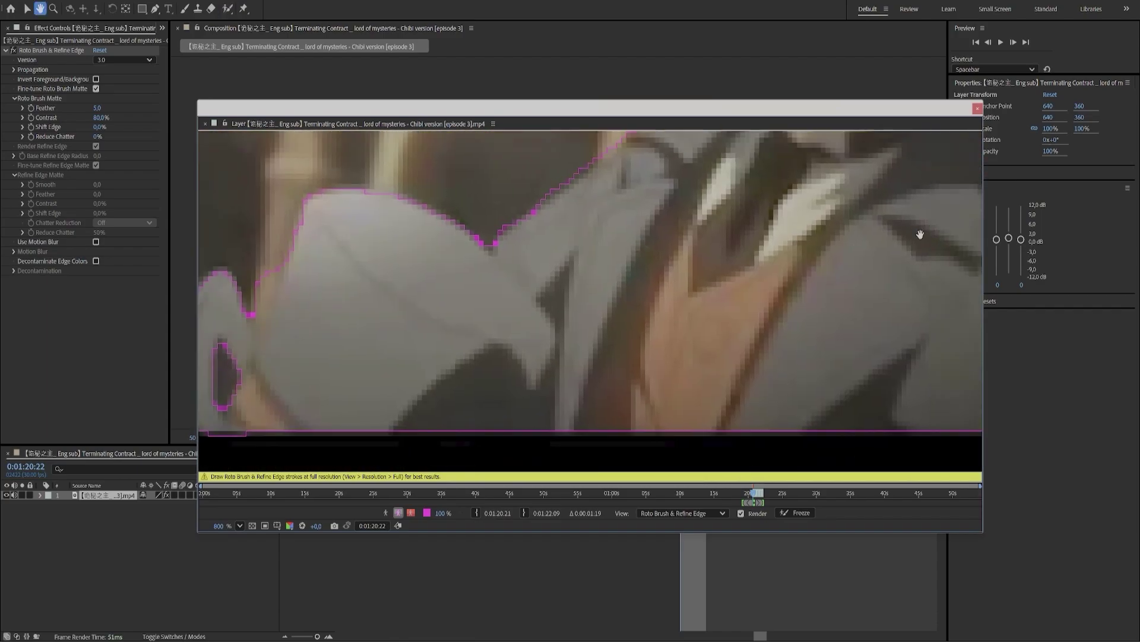
Step: Examine the selection outline around the boy's face and hair, and along the railing beside the girl's hair
drag(922, 234, 849, 416)
mouse_move(475, 178)
mouse_down()
mouse_move(514, 309)
mouse_move(867, 402)
mouse_up()
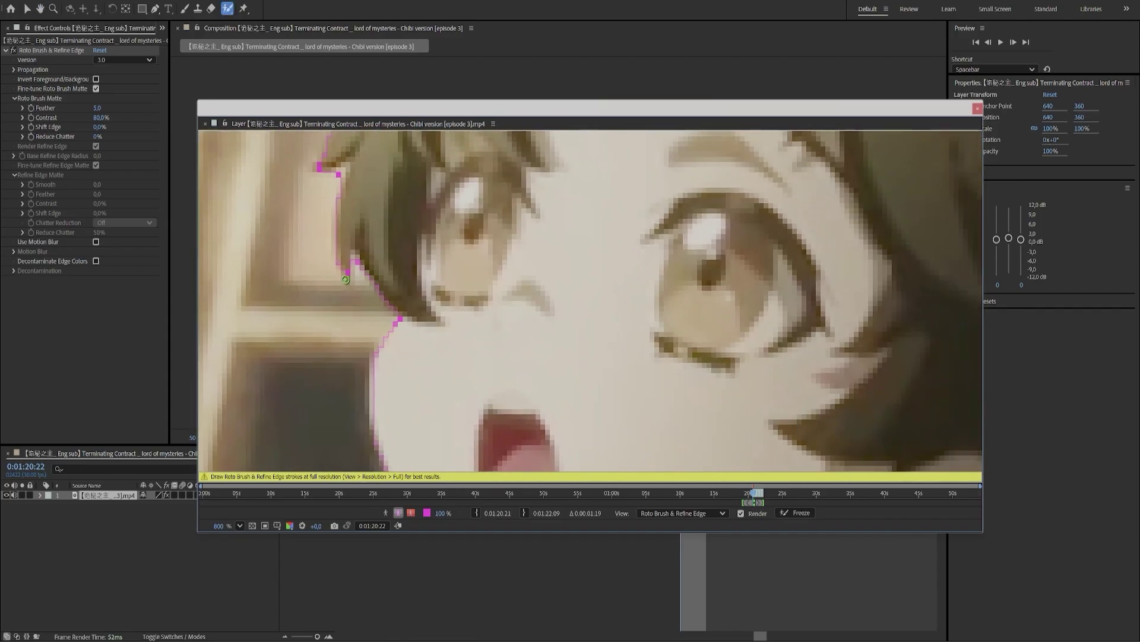
drag(337, 169, 375, 403)
mouse_move(394, 221)
mouse_down()
mouse_move(741, 387)
mouse_move(700, 333)
mouse_up()
drag(509, 242, 594, 323)
drag(532, 247, 583, 298)
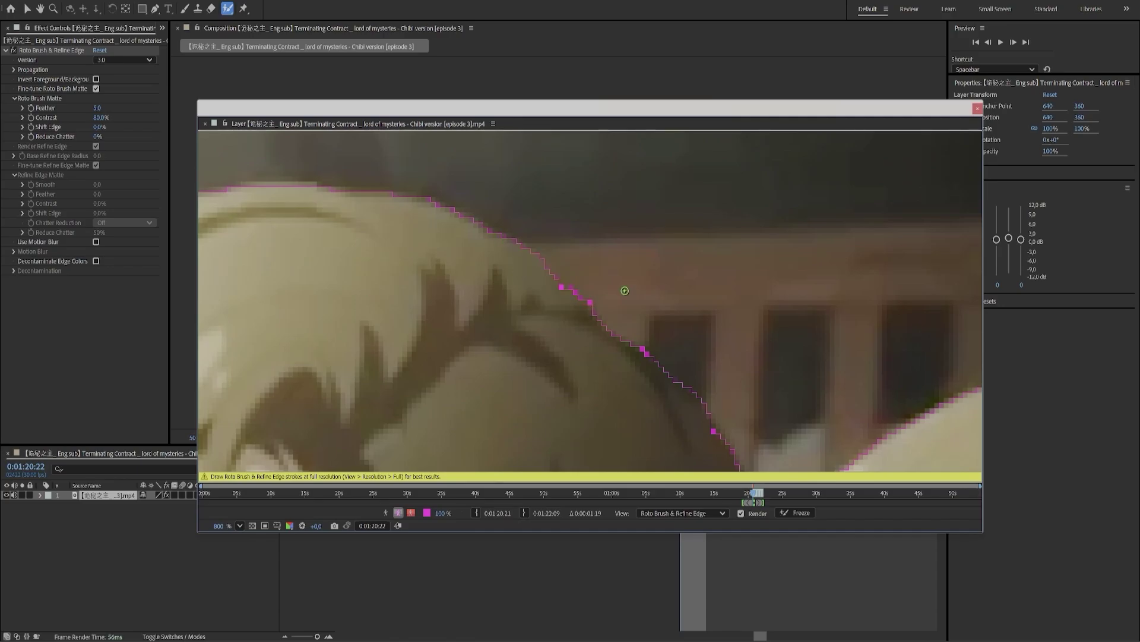
drag(766, 410, 594, 160)
mouse_move(891, 452)
mouse_down()
mouse_move(687, 250)
mouse_move(777, 289)
mouse_up()
scroll(759, 312, down, 3)
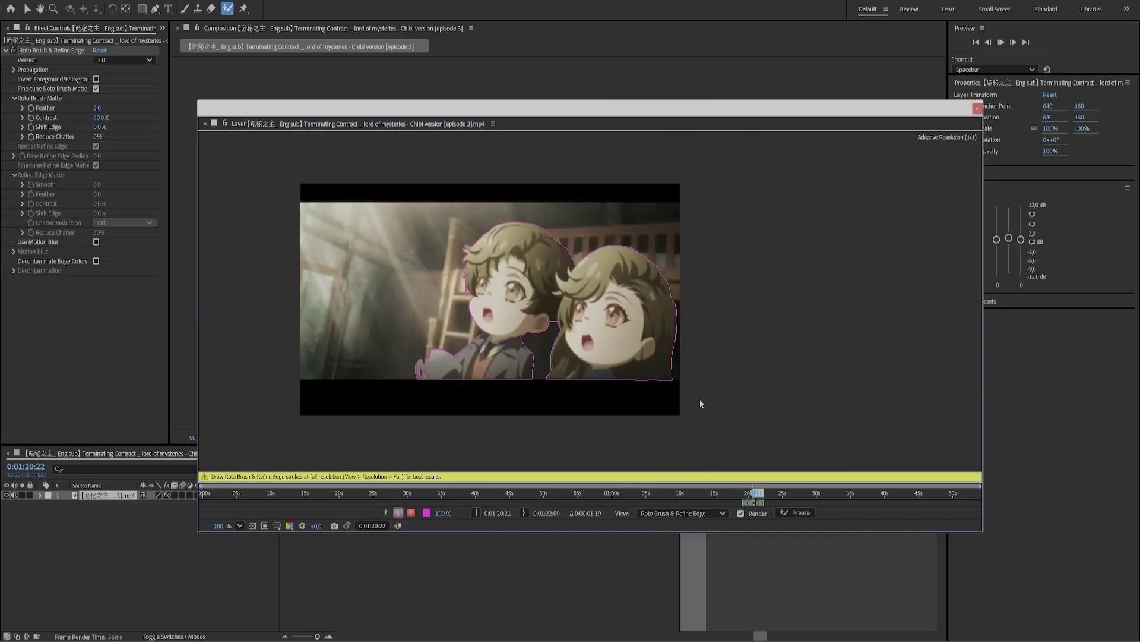
Step: Propagate the Roto Brush selection through the shot, freeze it, and return to the composition
key(space)
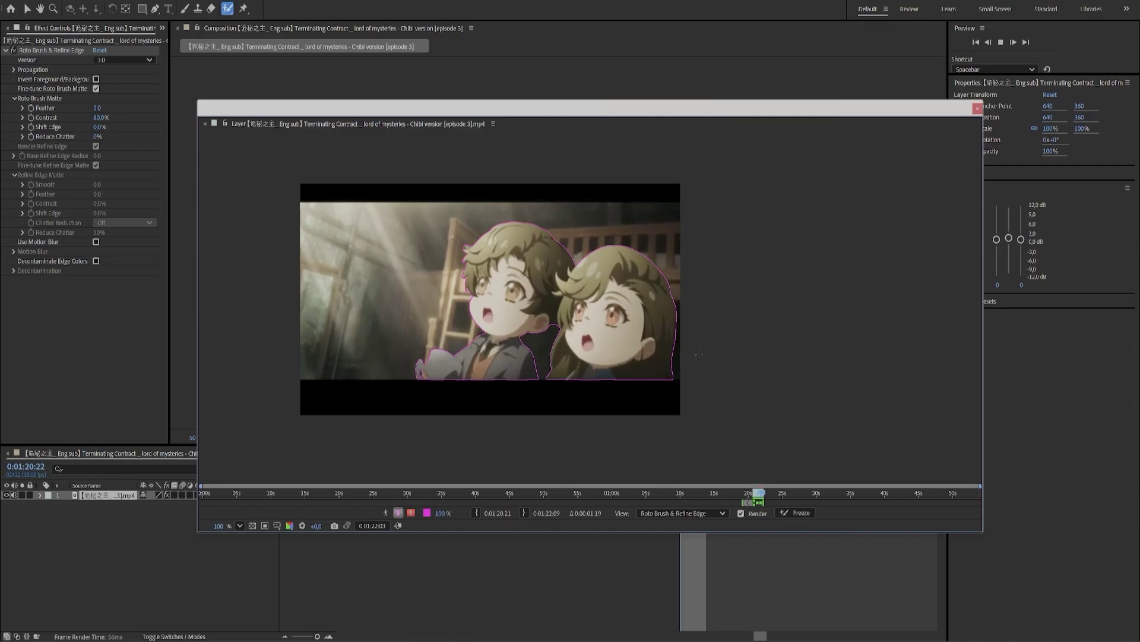
key(space)
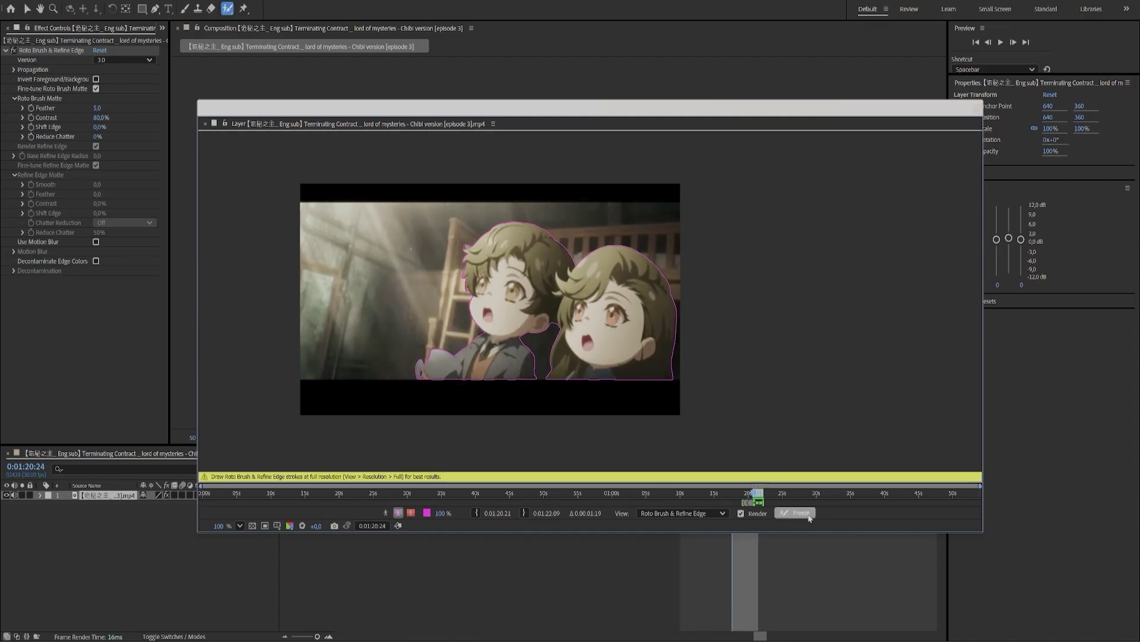
click(807, 514)
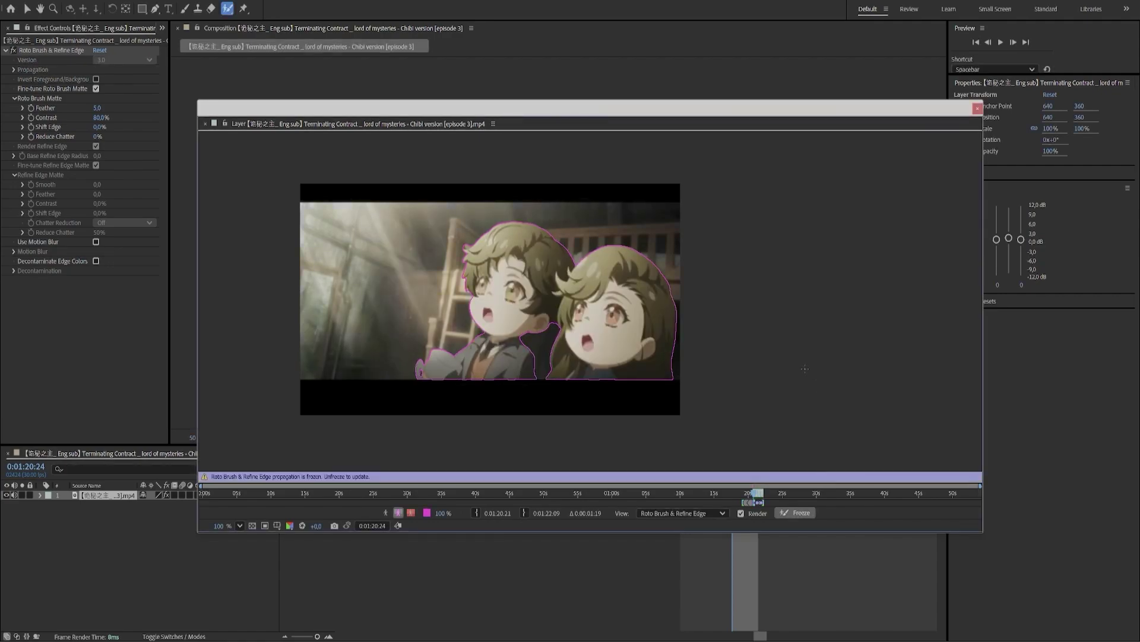
click(977, 110)
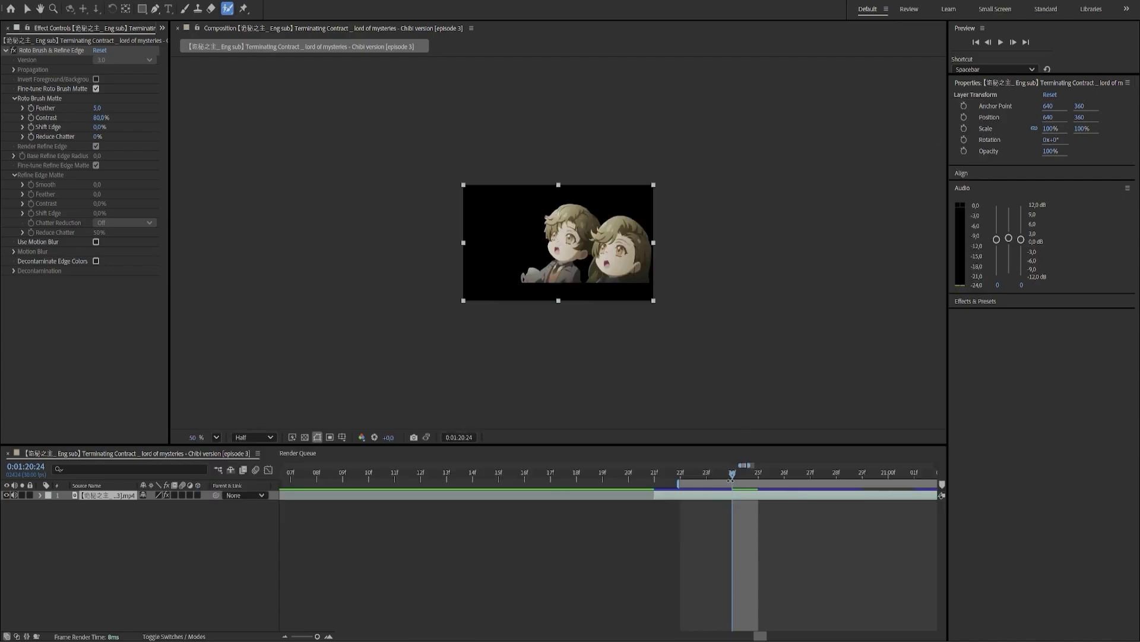
Step: Play back the cut-out characters in the composition, including once from the start of the trimmed shot
key(space)
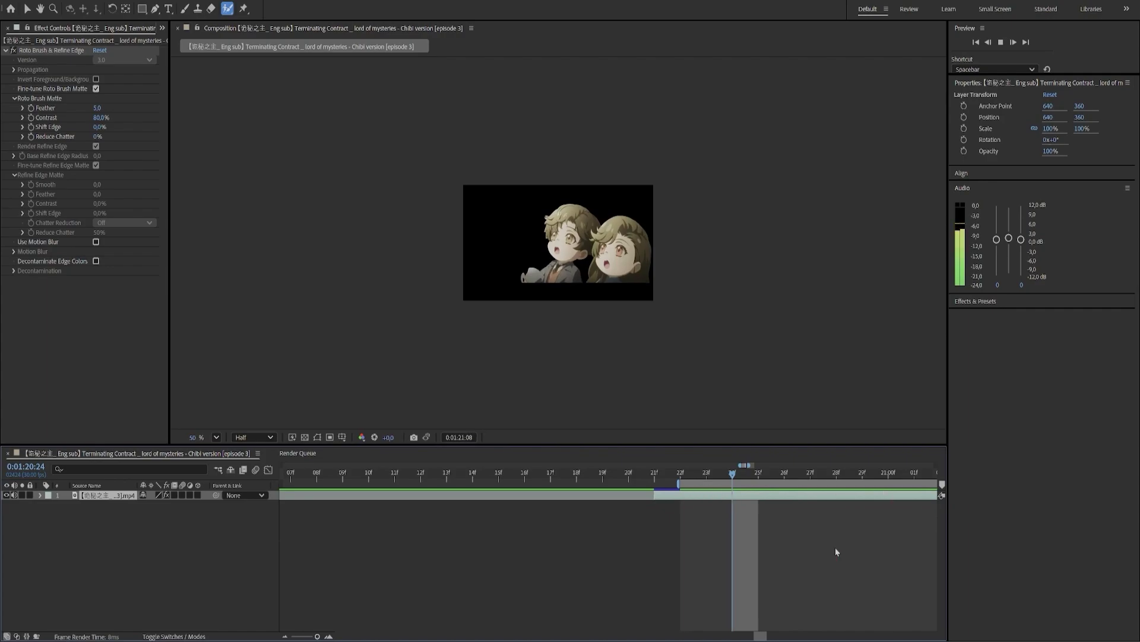
key(space)
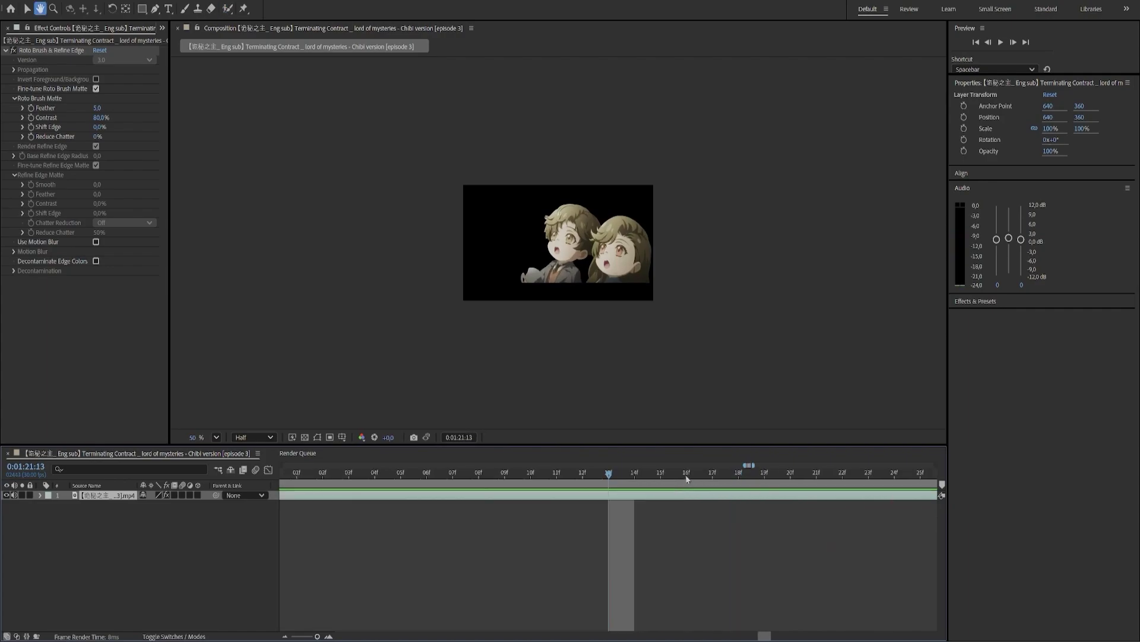
drag(612, 475, 249, 471)
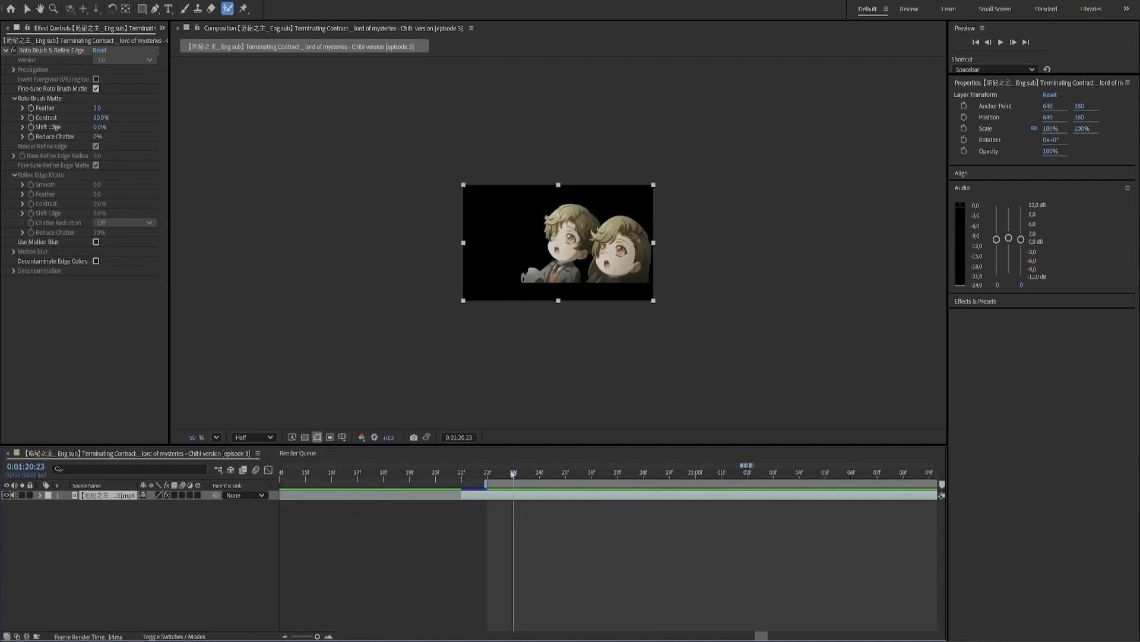
key(space)
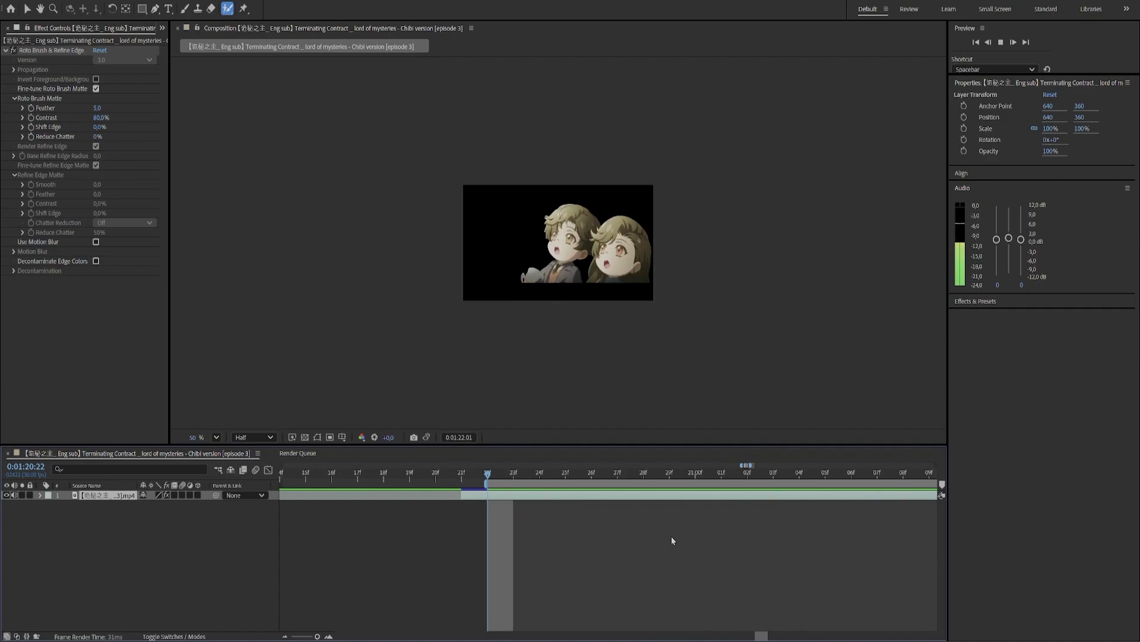
key(space)
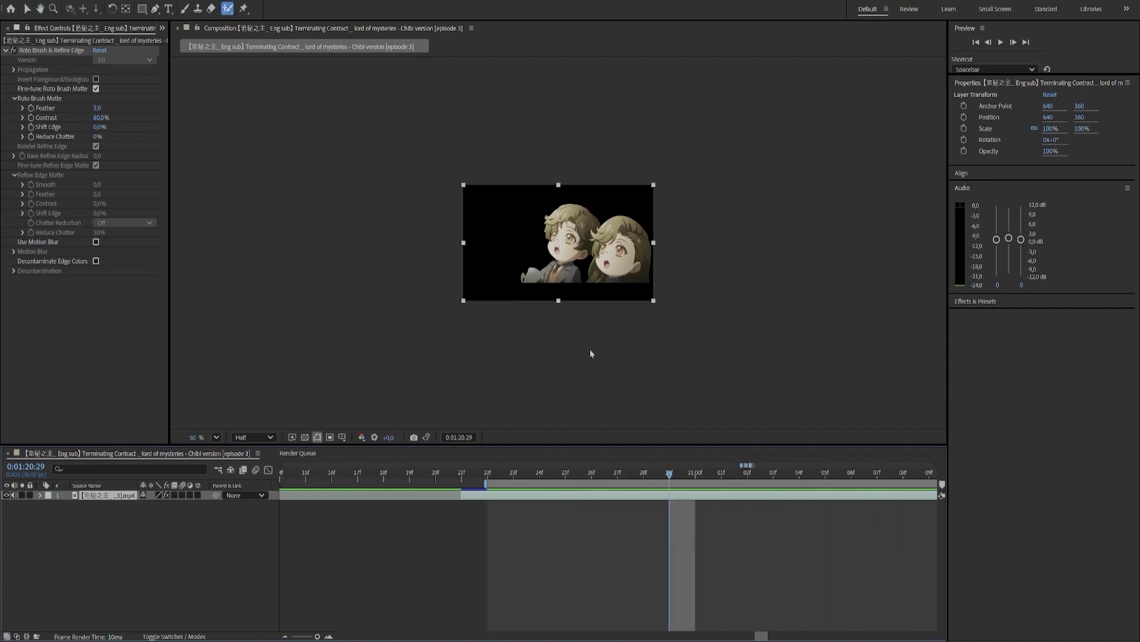
Step: Scale the cut-out layer to about 134.4% width and 145.6% height and shift it left within the composition frame
click(657, 302)
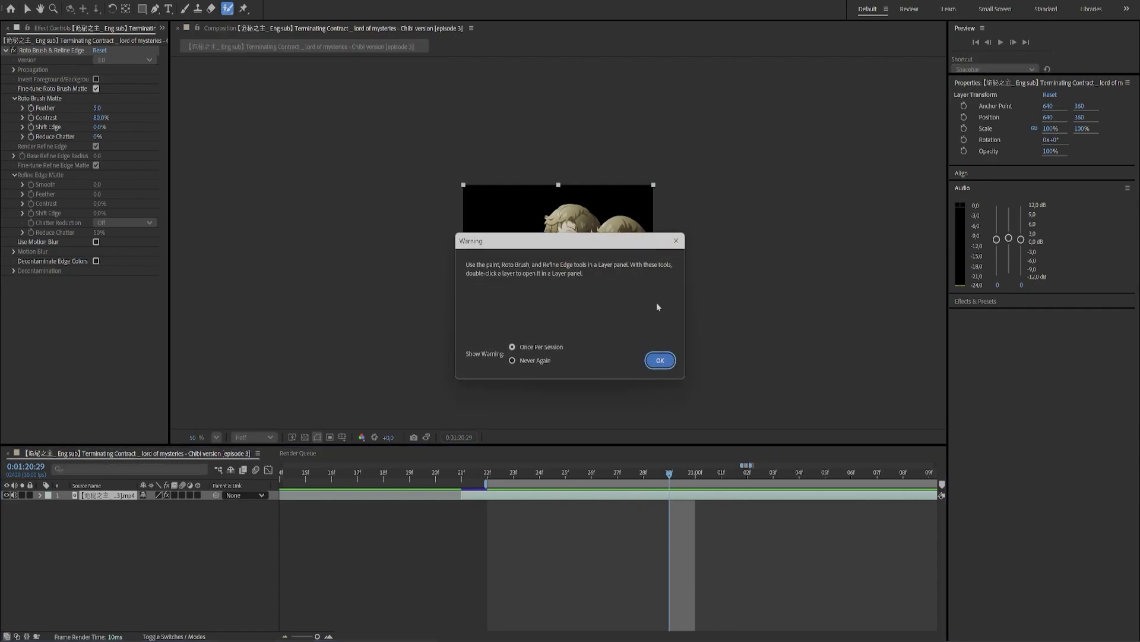
click(660, 359)
key(v)
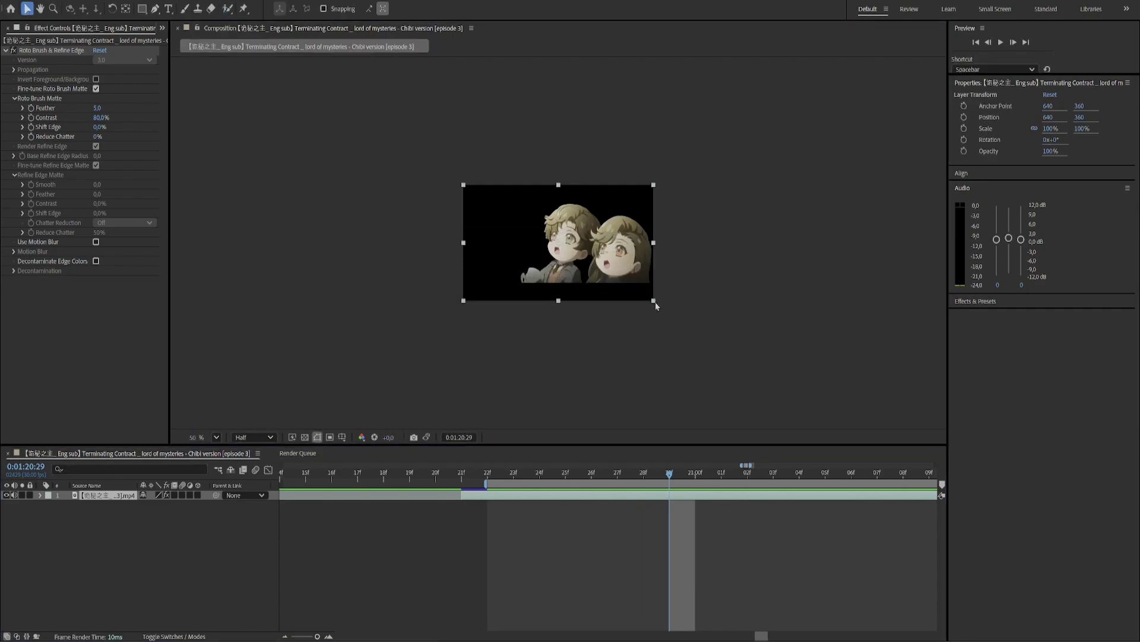
drag(654, 300, 680, 326)
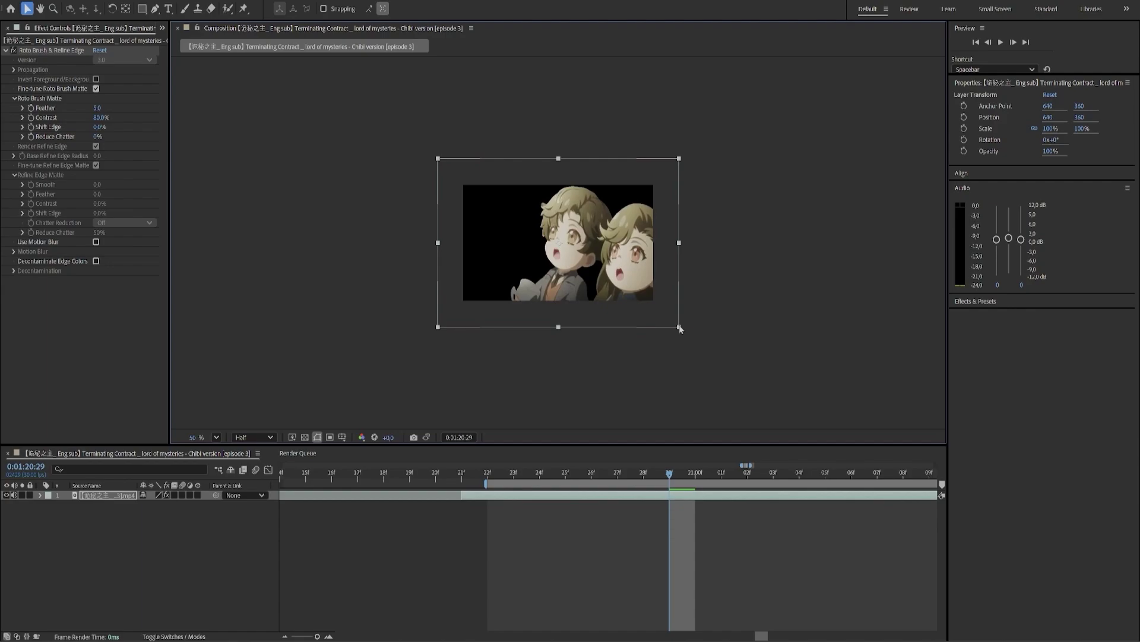
drag(576, 238, 540, 242)
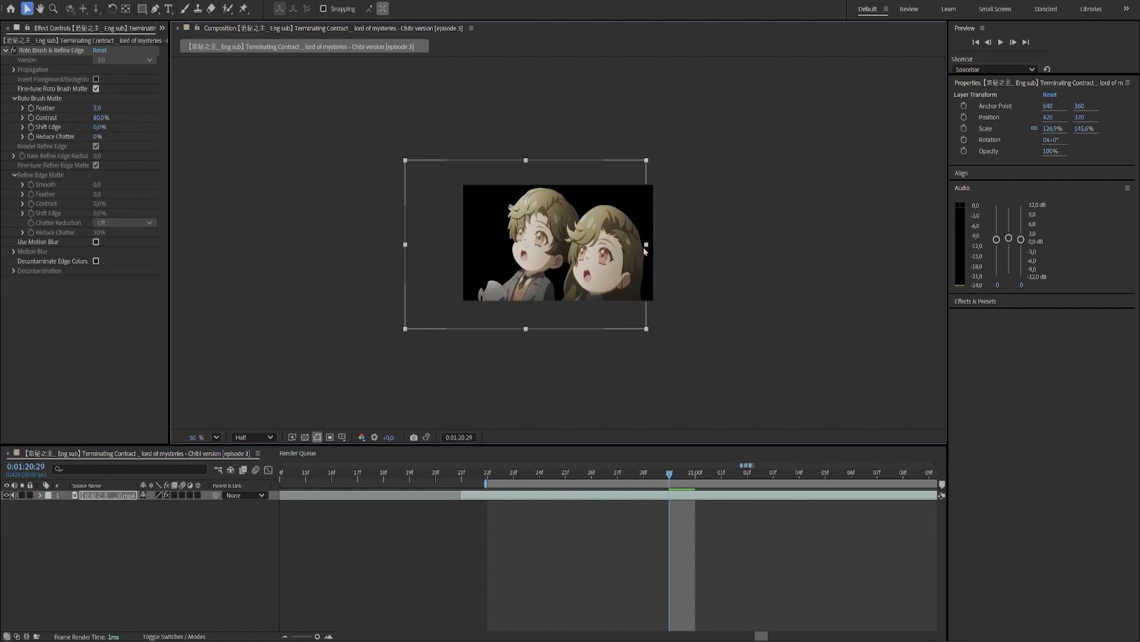
drag(651, 248, 609, 256)
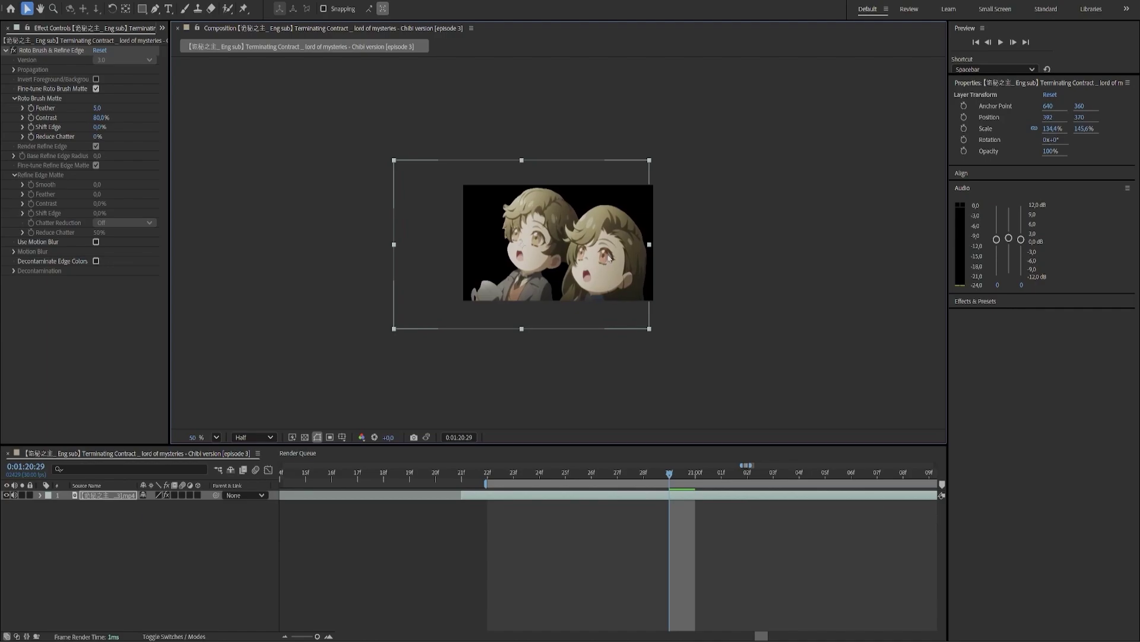
click(761, 268)
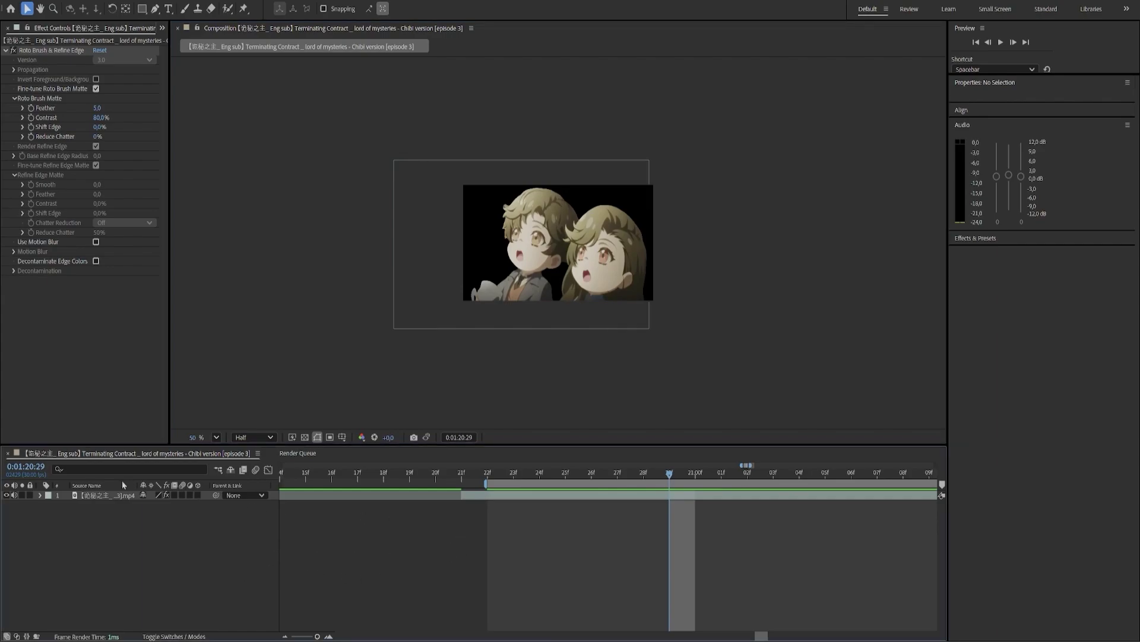
Step: Add the composition to the render queue for export
click(18, 1)
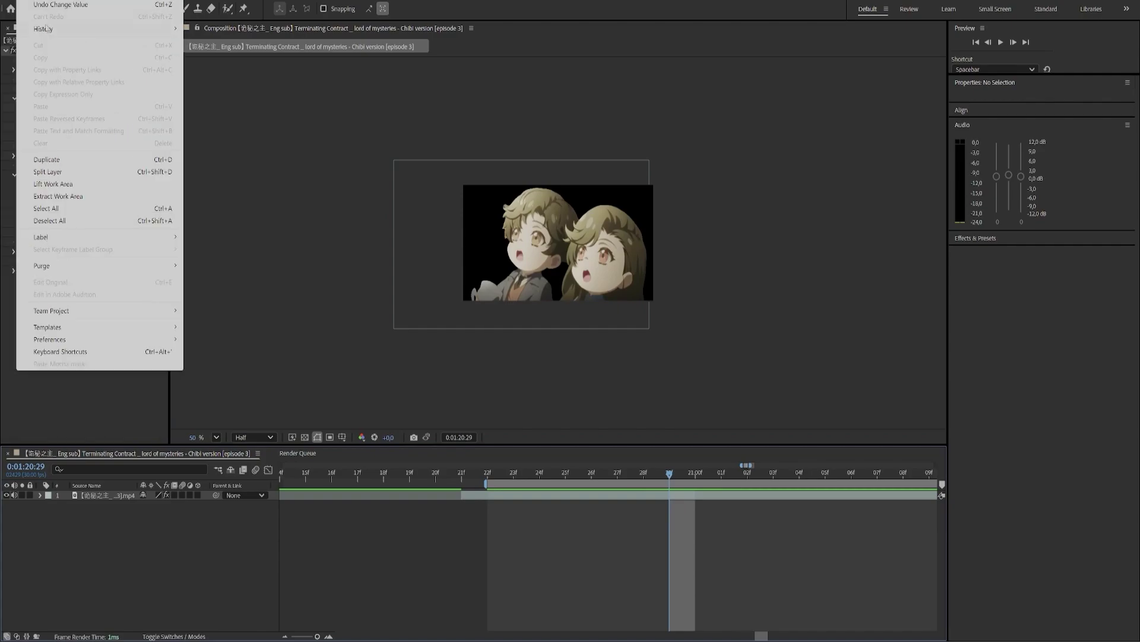
mouse_move(76, 173)
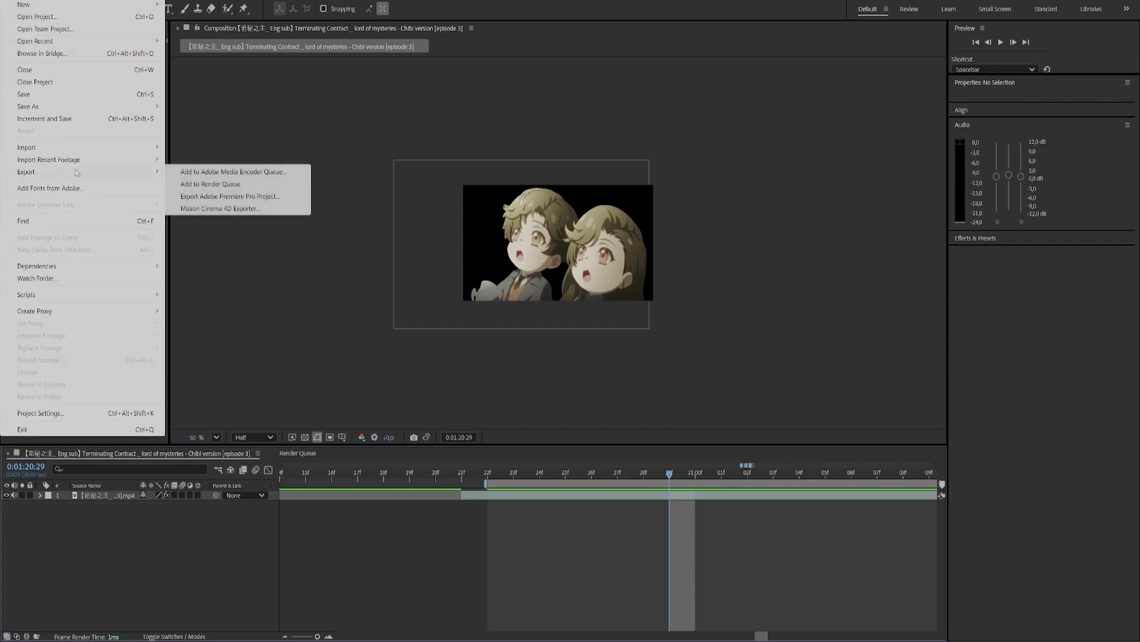
click(230, 185)
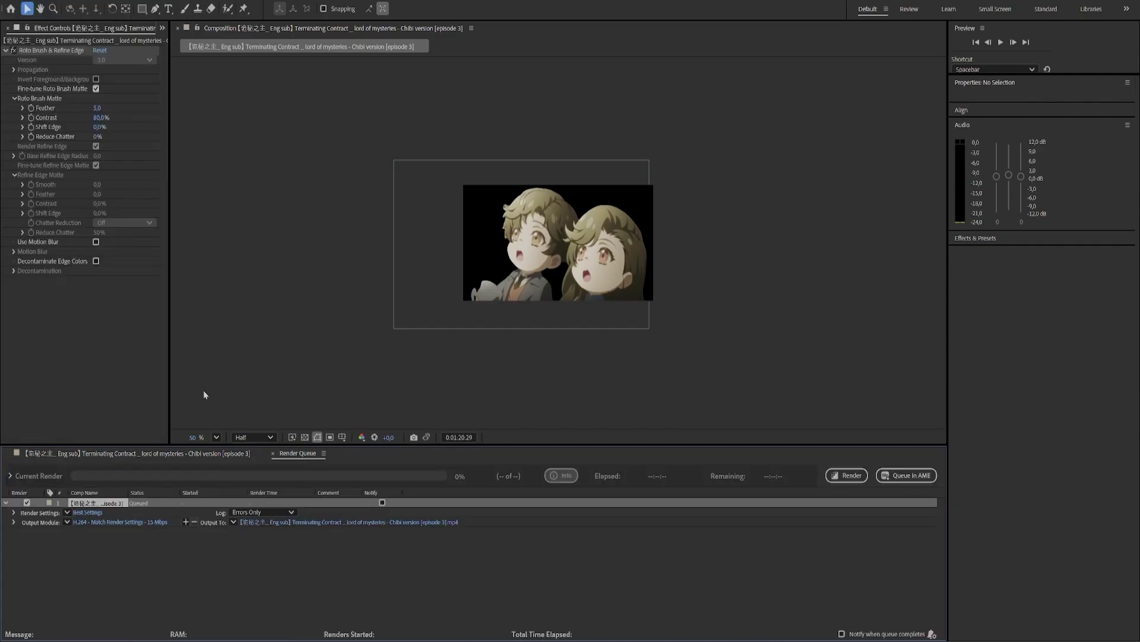
Step: Set the output module to the PNG Sequence format with RGB + Alpha channels
click(151, 523)
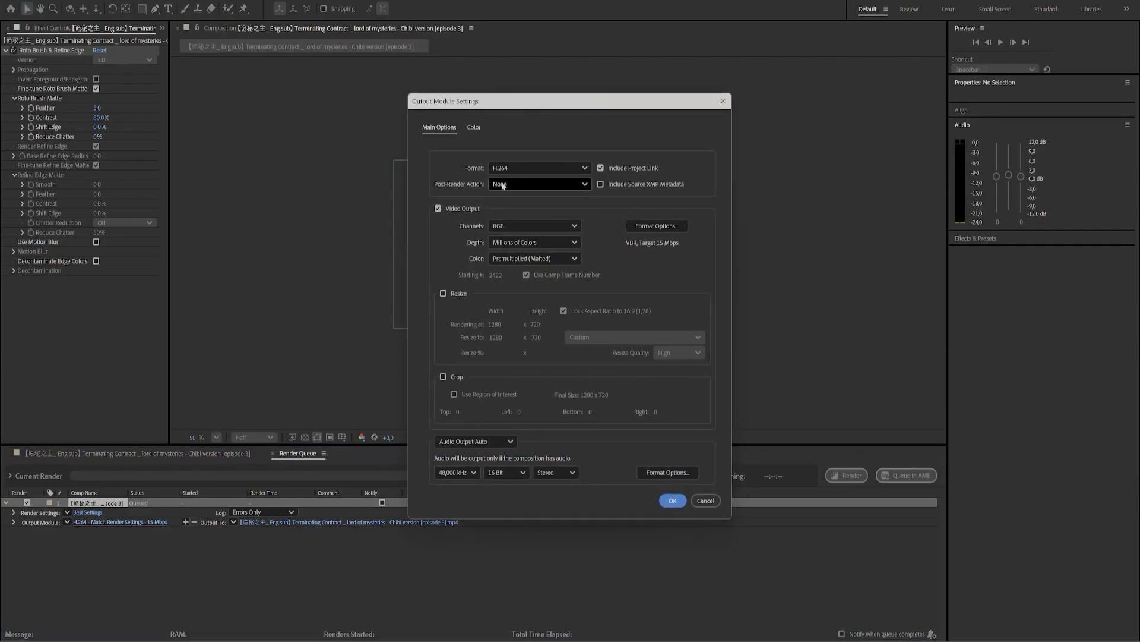
click(532, 167)
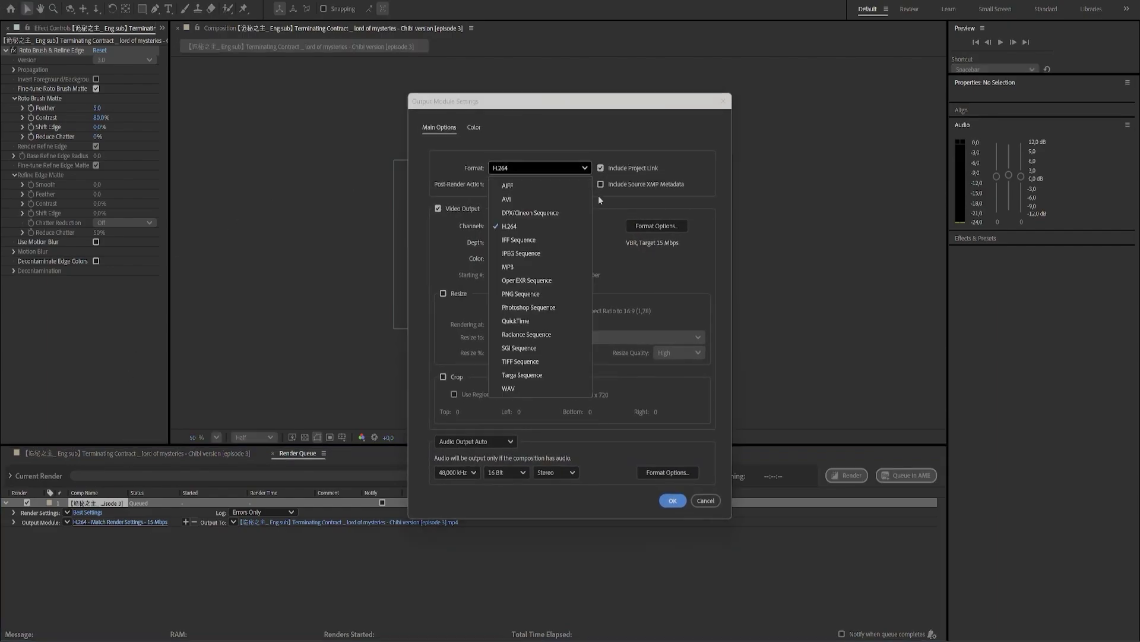
click(561, 293)
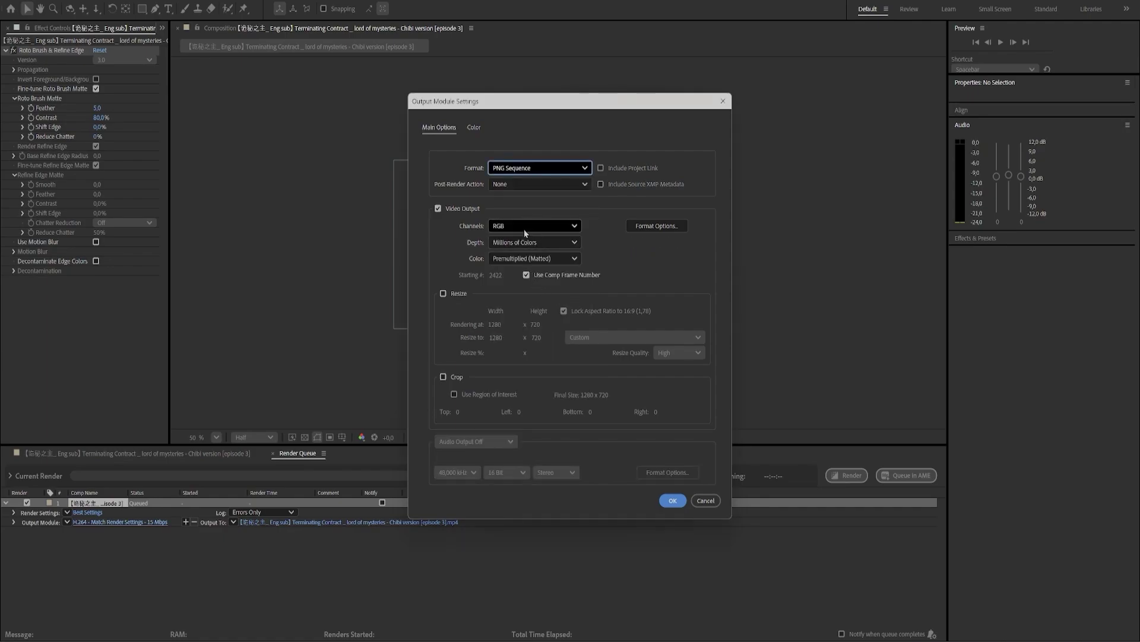
click(569, 226)
click(554, 271)
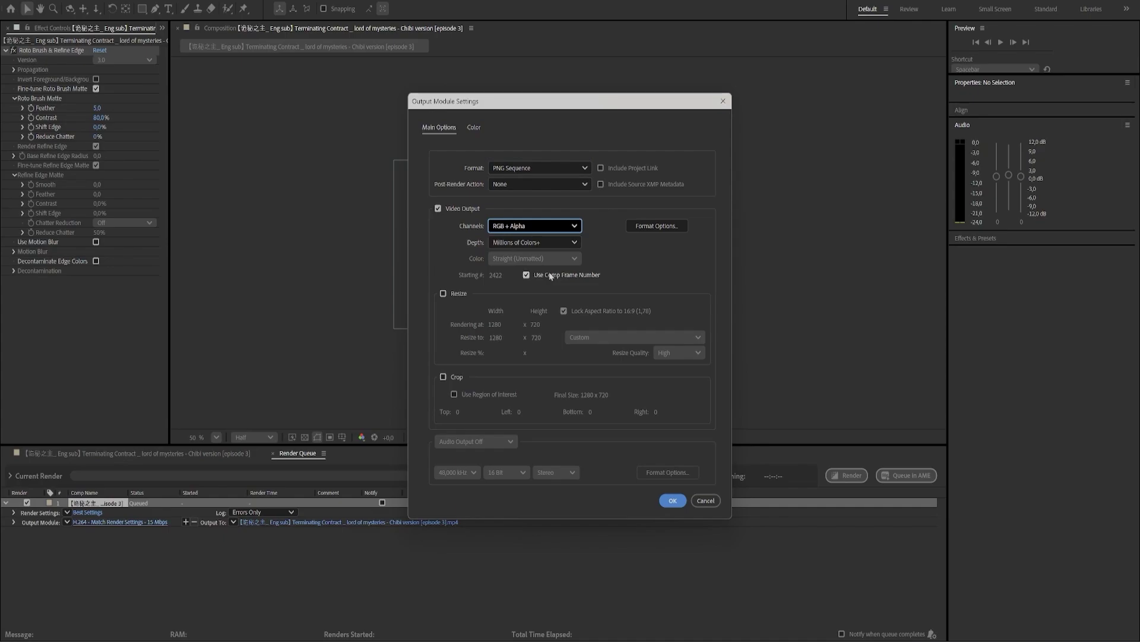
key(Return)
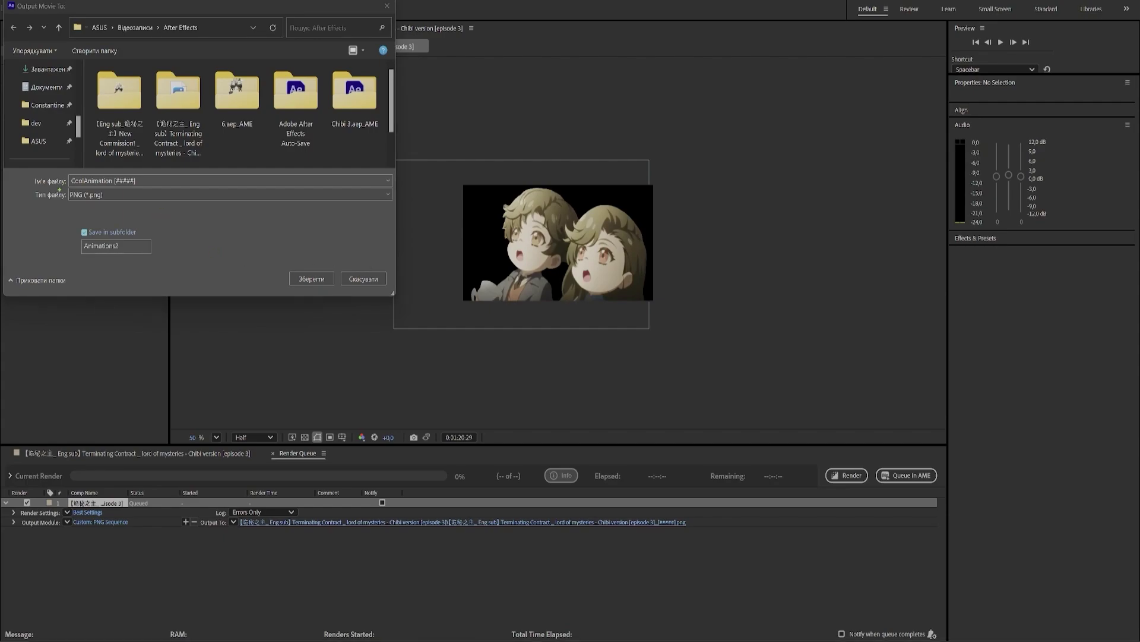
mouse_move(59, 189)
mouse_down()
mouse_move(150, 185)
mouse_move(85, 171)
mouse_move(66, 184)
mouse_up()
mouse_move(72, 213)
mouse_down()
mouse_move(66, 280)
mouse_move(171, 252)
mouse_move(157, 215)
mouse_move(73, 212)
mouse_up()
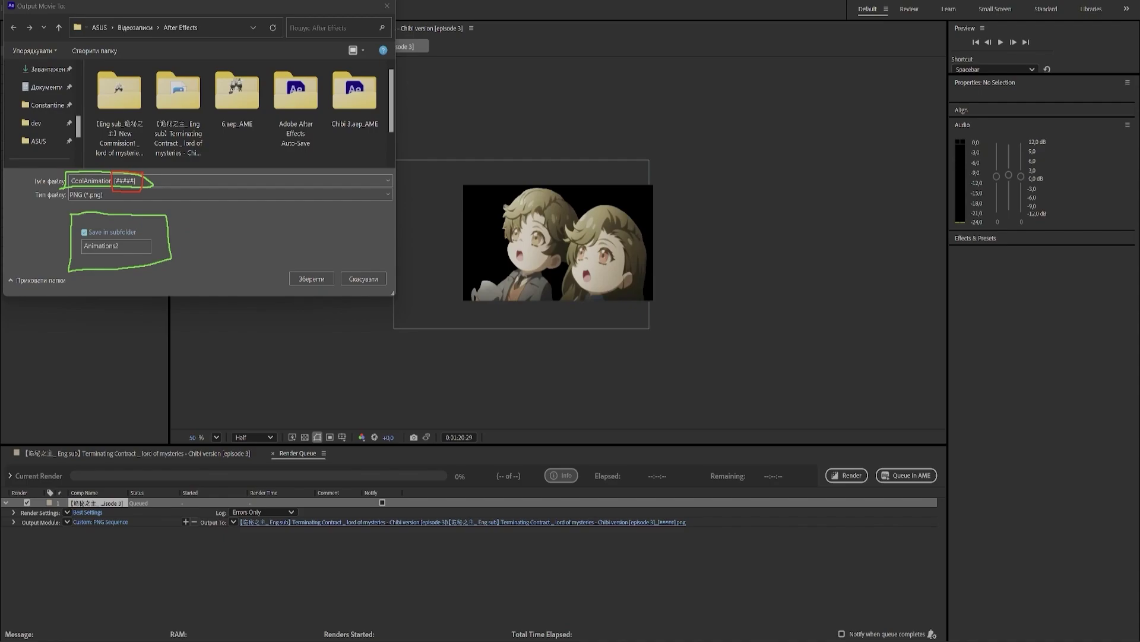
mouse_move(269, 258)
mouse_down()
mouse_move(290, 289)
mouse_move(340, 292)
mouse_move(337, 262)
mouse_move(275, 256)
mouse_up()
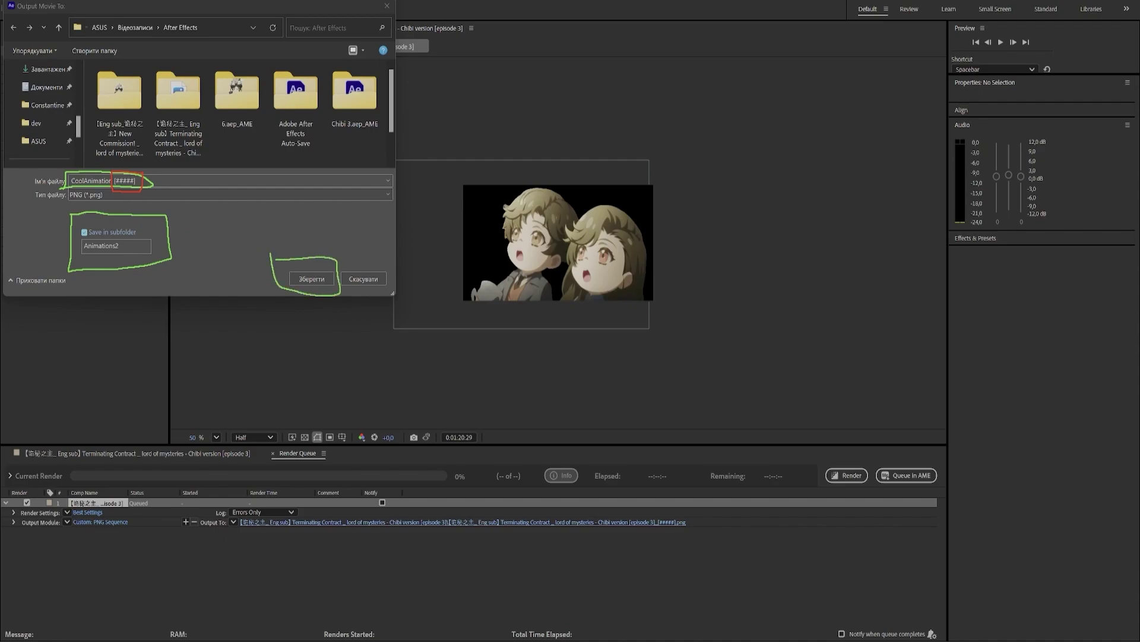
key(Escape)
Step: Save the output as CoolAnimation [#####] in the Animations2 subfolder and render the PNG sequence
click(318, 278)
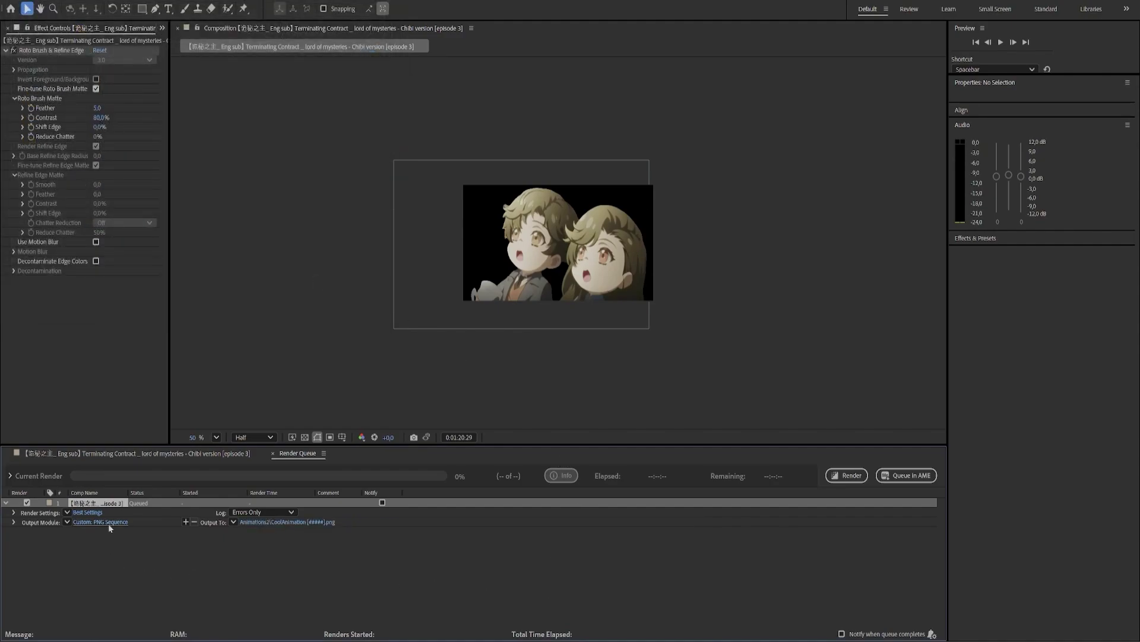
click(849, 479)
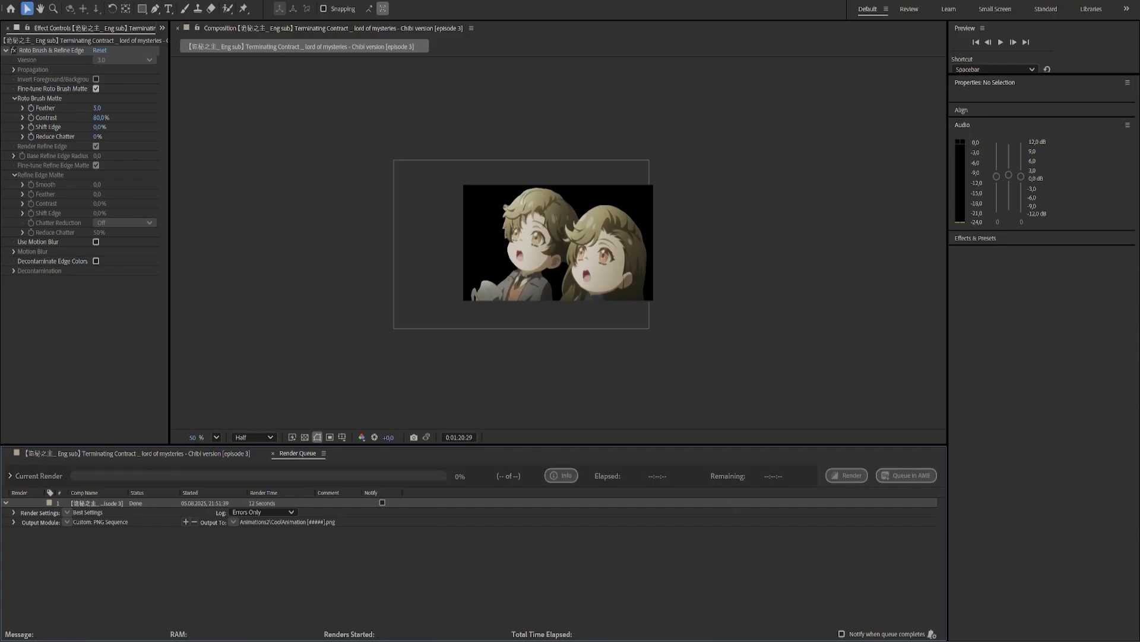
Step: Switch to File Explorer, look through the Animations2 folder, and view the rendered frames from CoolAnimation 02422 to 02424
key(alt+Tab)
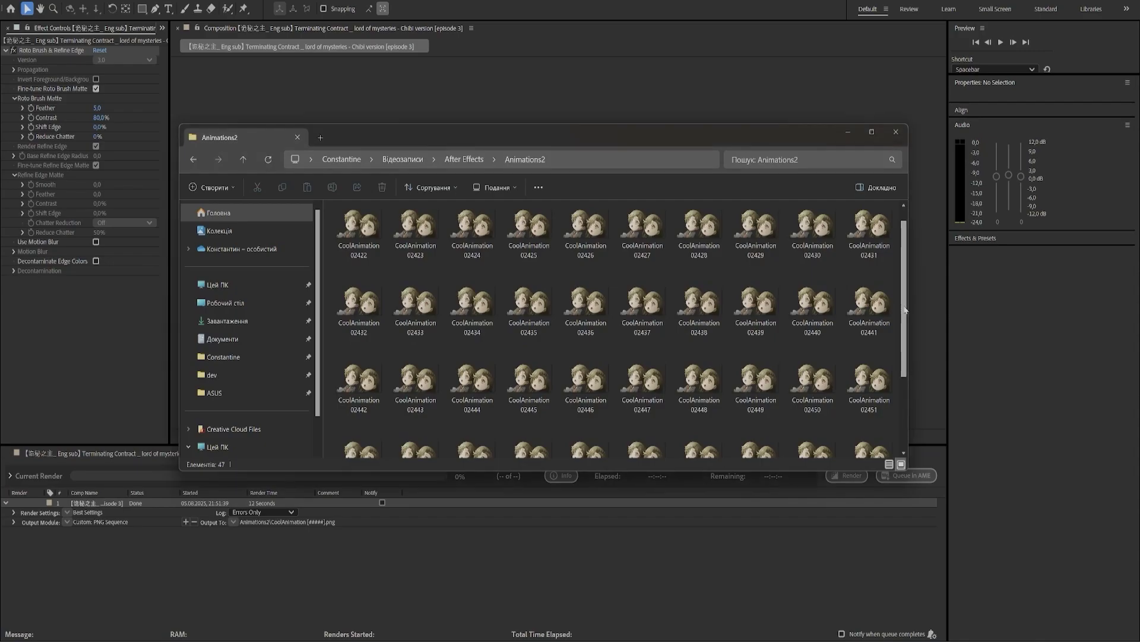
scroll(906, 411, down, 2)
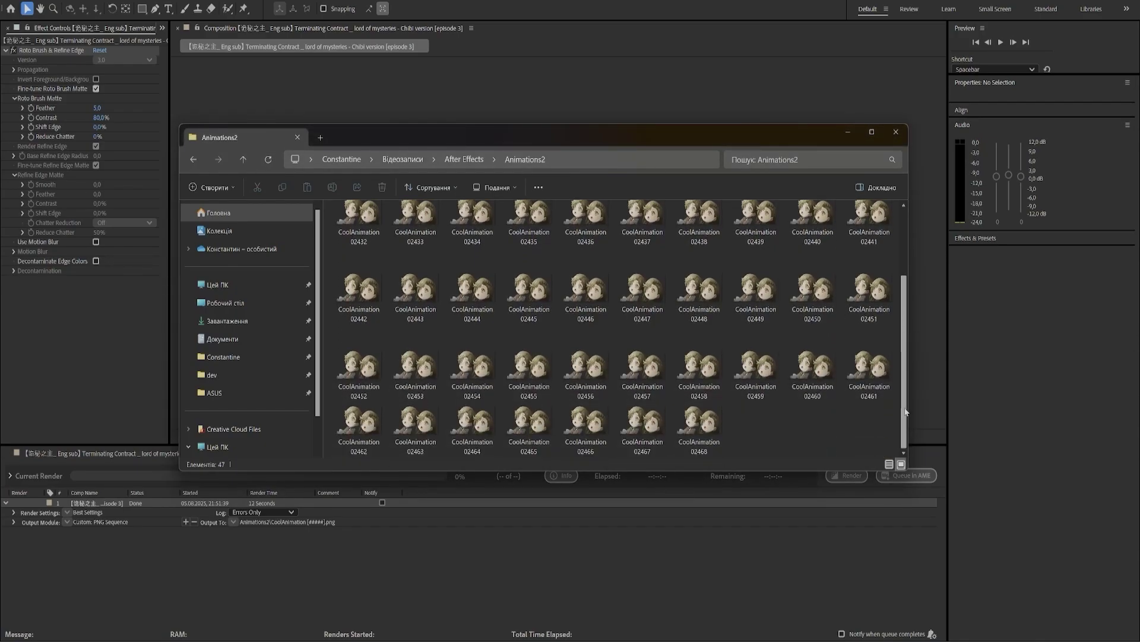
scroll(641, 309, up, 1)
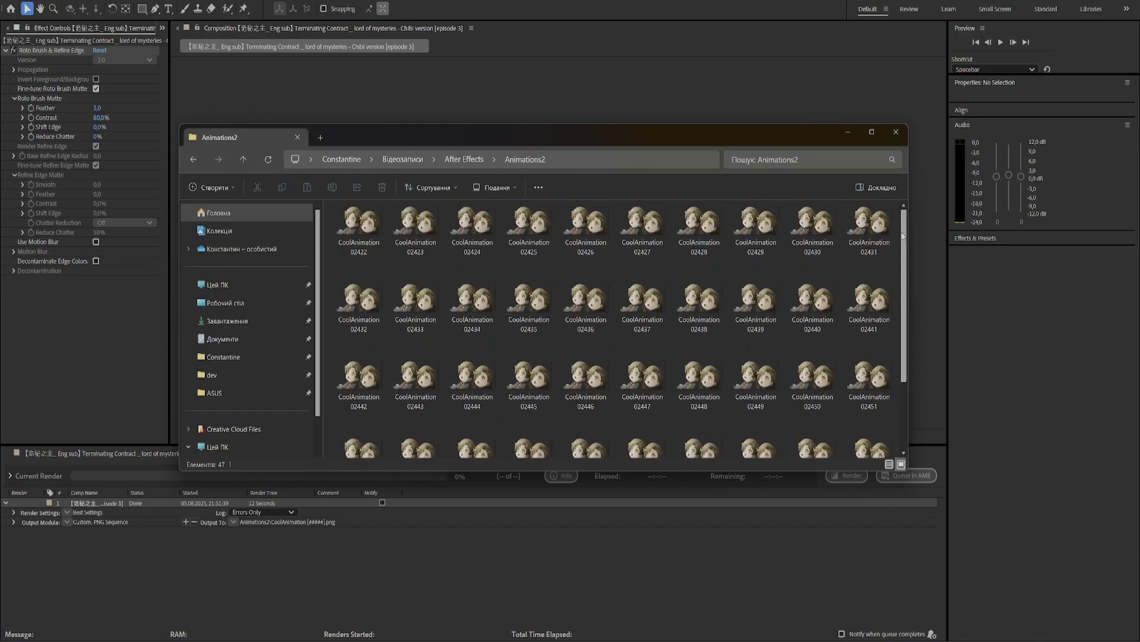
click(373, 235)
double_click(373, 233)
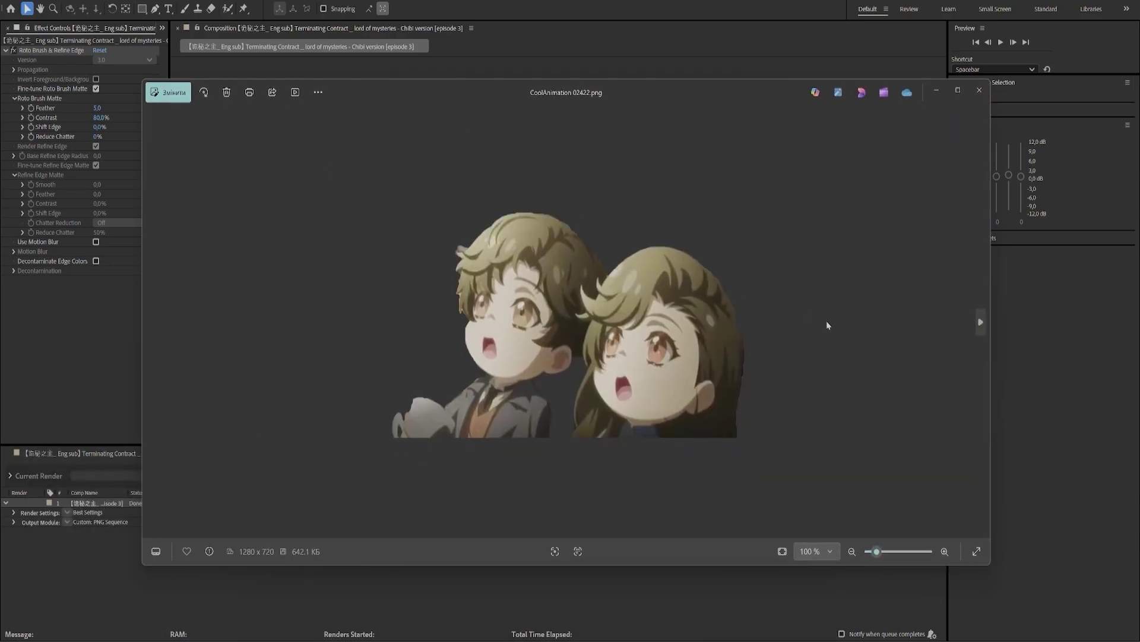
key(Right)
key(Right)
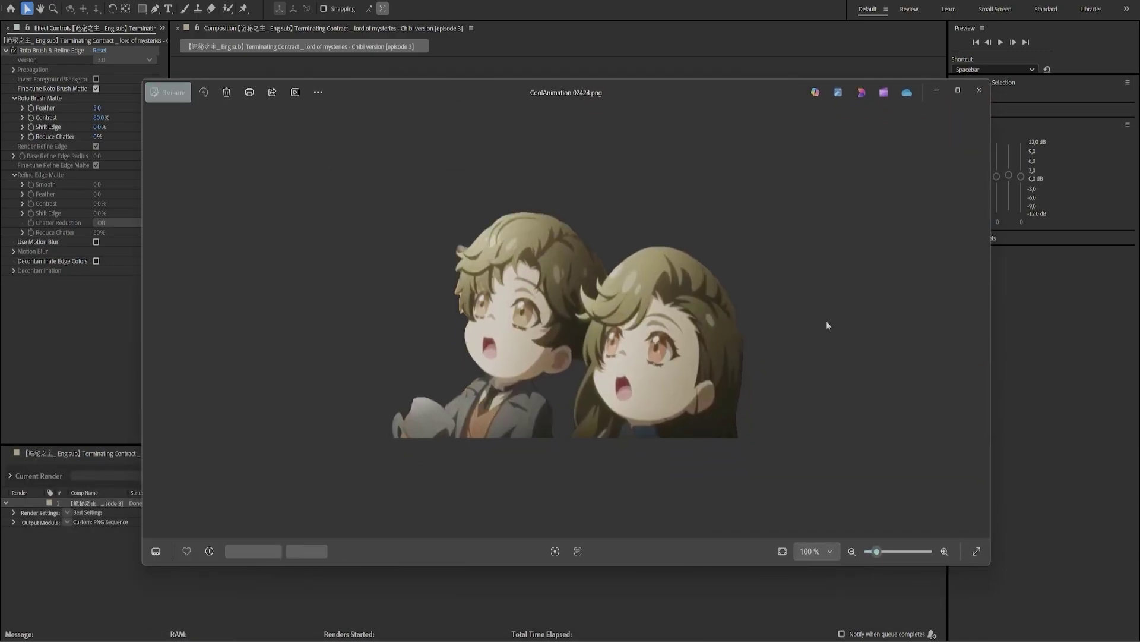
Step: View the rendered PNG frames one after another from CoolAnimation 02424 past 02435, and close the image viewer
key(Right)
key(Right)
key(Right)
key(Right)
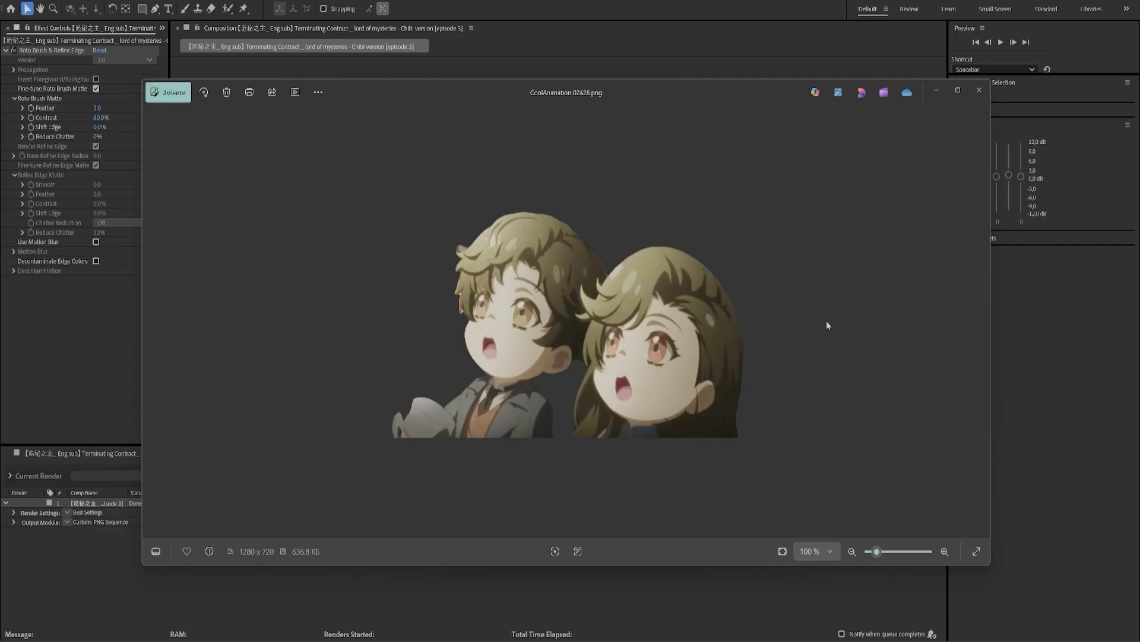
key(Right)
key(Right)
key(Right)
key(Right)
key(Right)
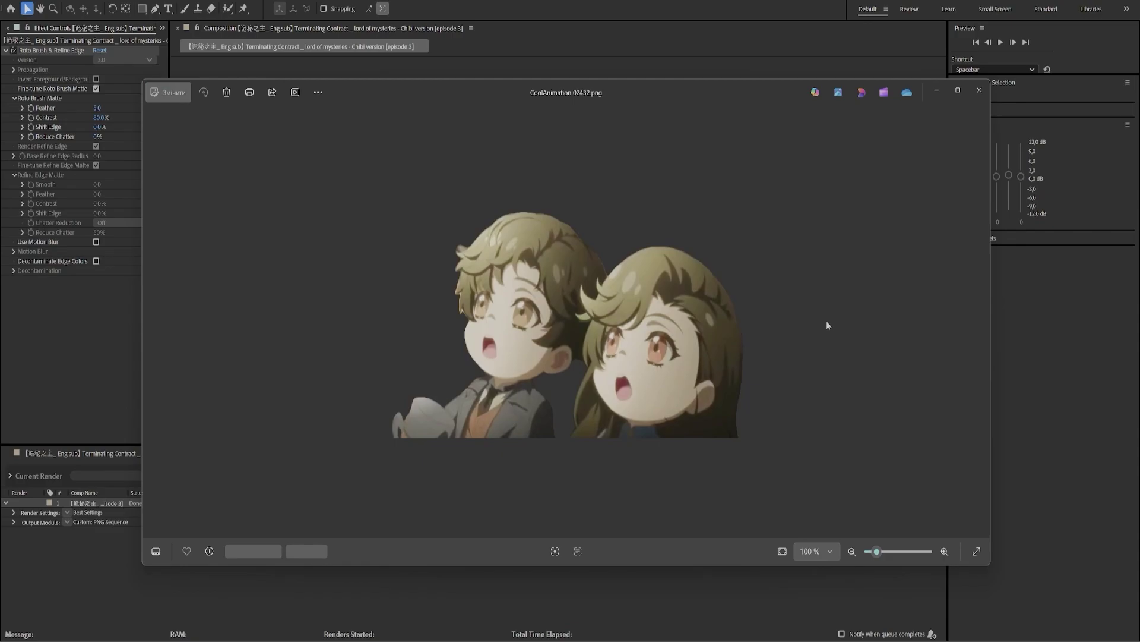
key(Right)
key(Right)
key(Right)
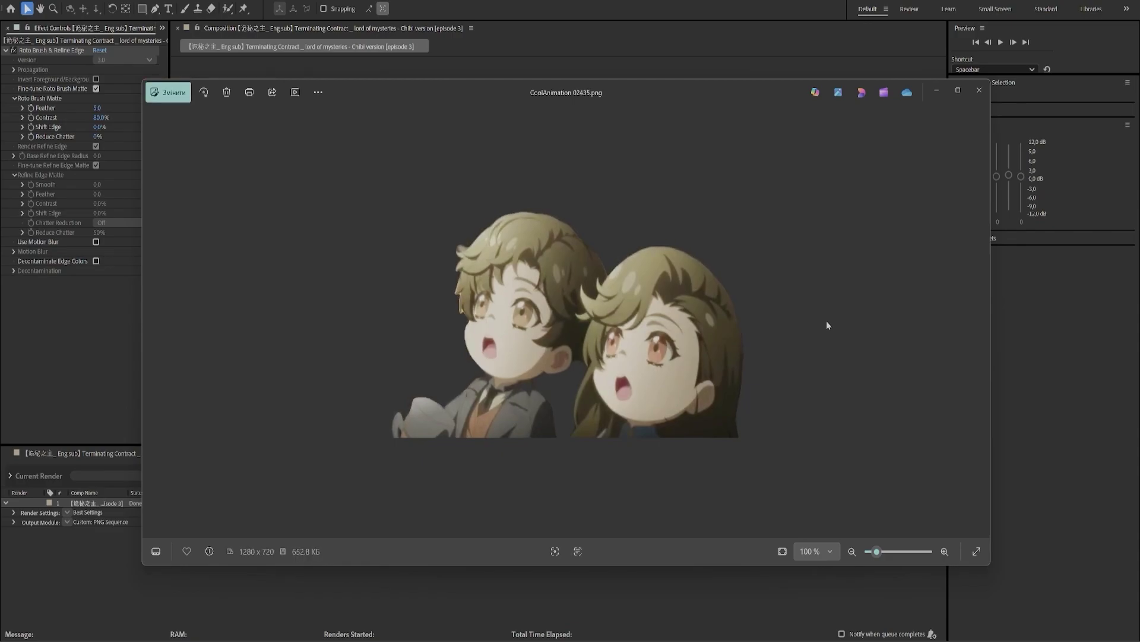
key(Right)
click(980, 90)
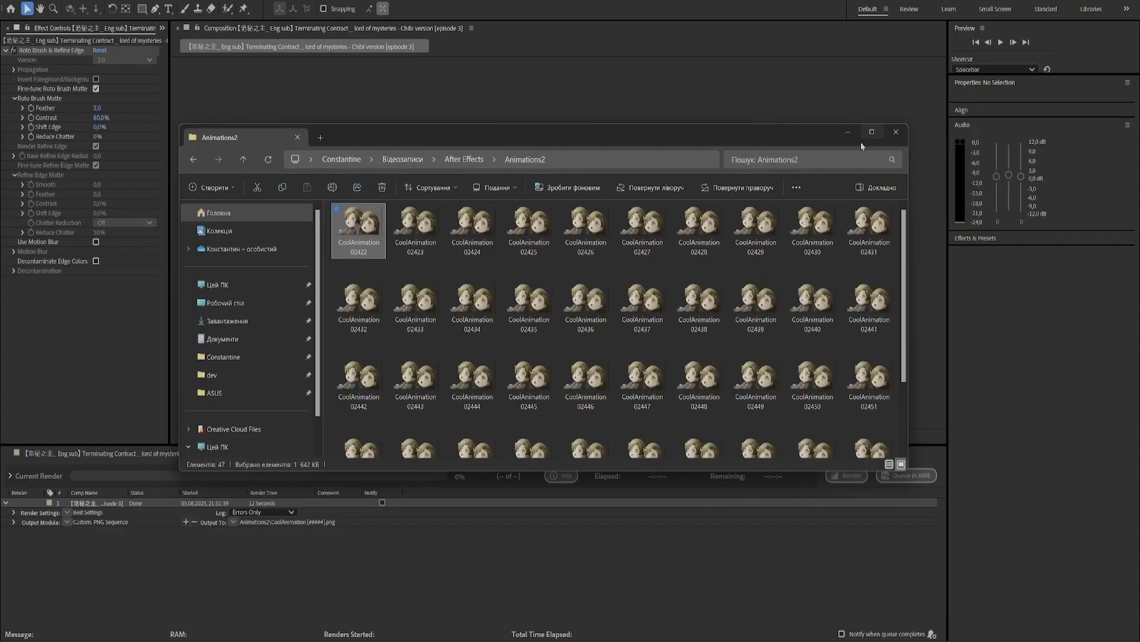
Step: Reopen CoolAnimation 02422, compare the first frames up to 02425, and close the image viewer
double_click(358, 231)
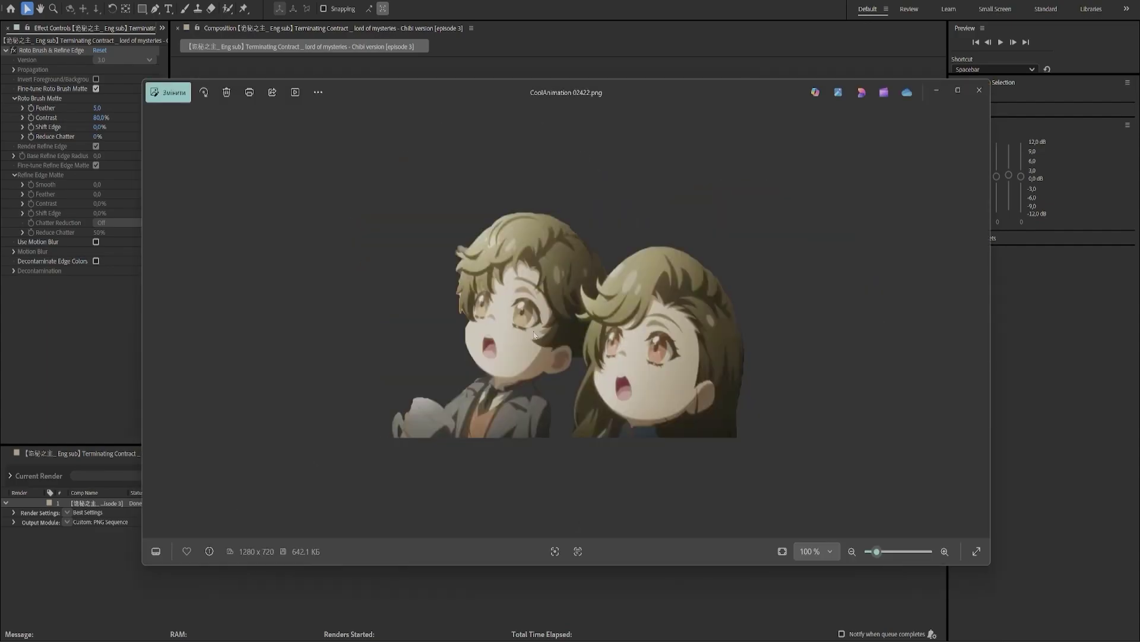
key(Right)
key(Right)
key(Right)
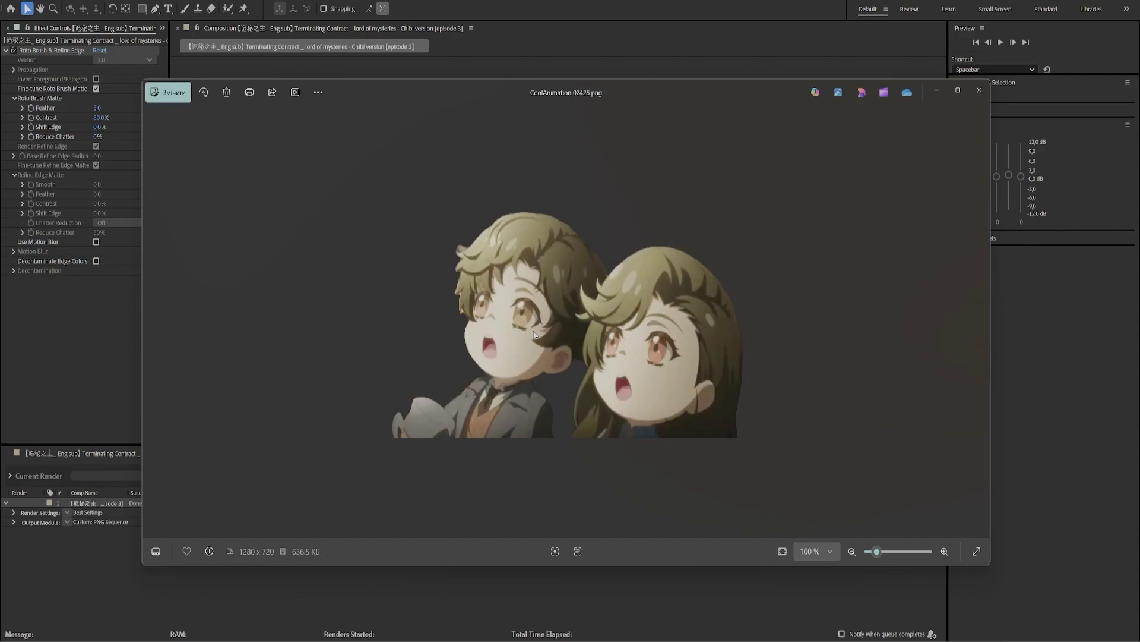
click(979, 90)
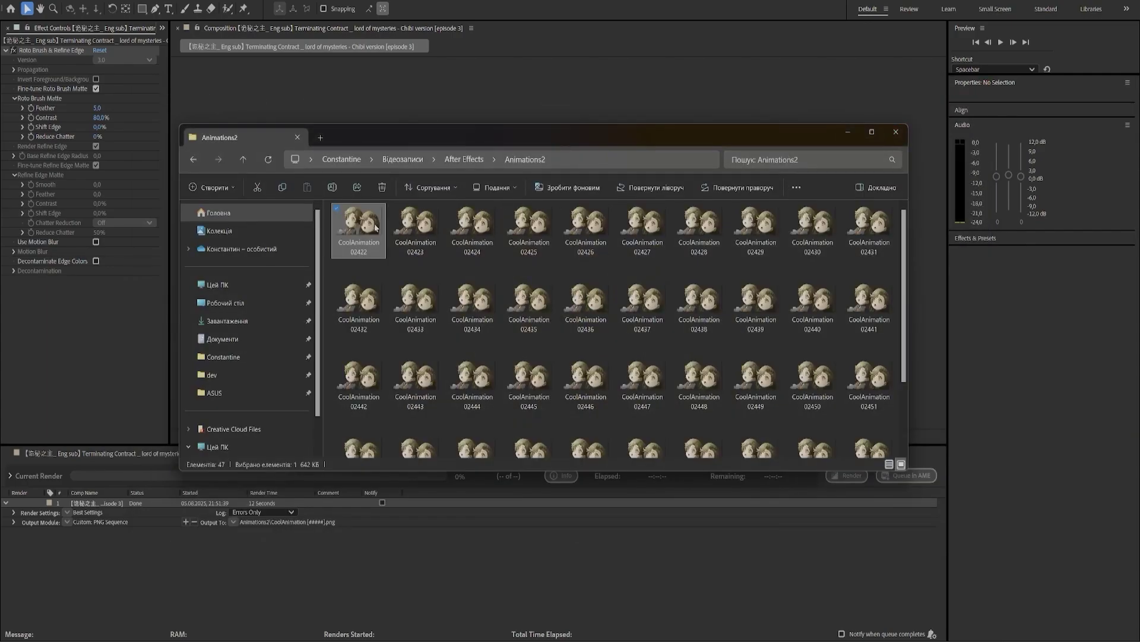
Step: Select and cut the frames CoolAnimation 02422, 02423 and 02424 in the Animations2 folder
click(393, 208)
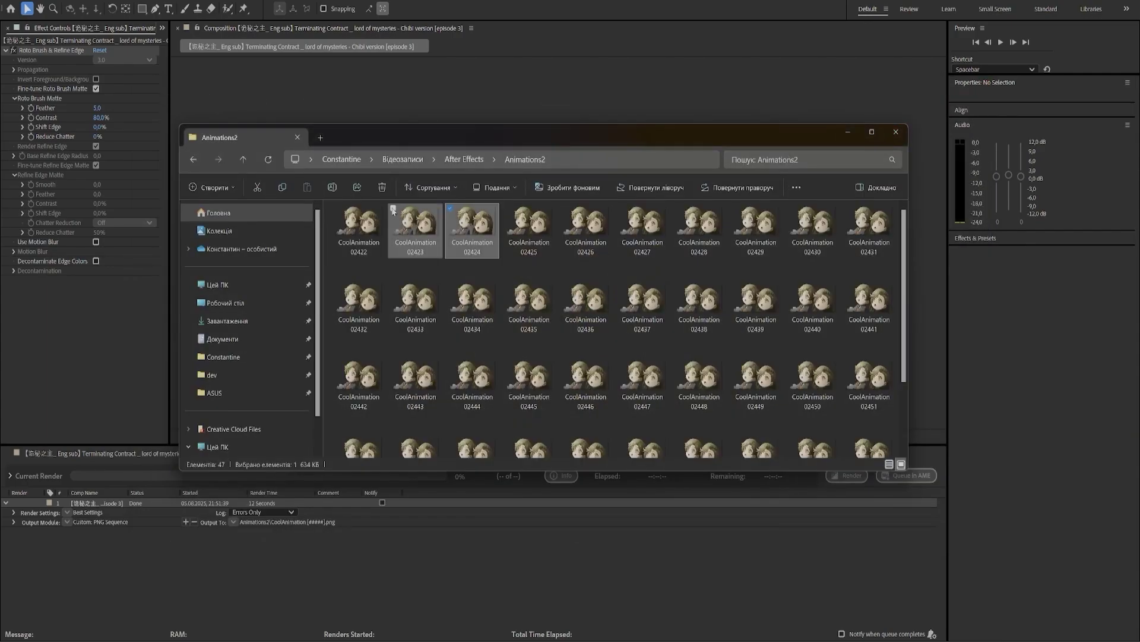
ctrl+click(364, 210)
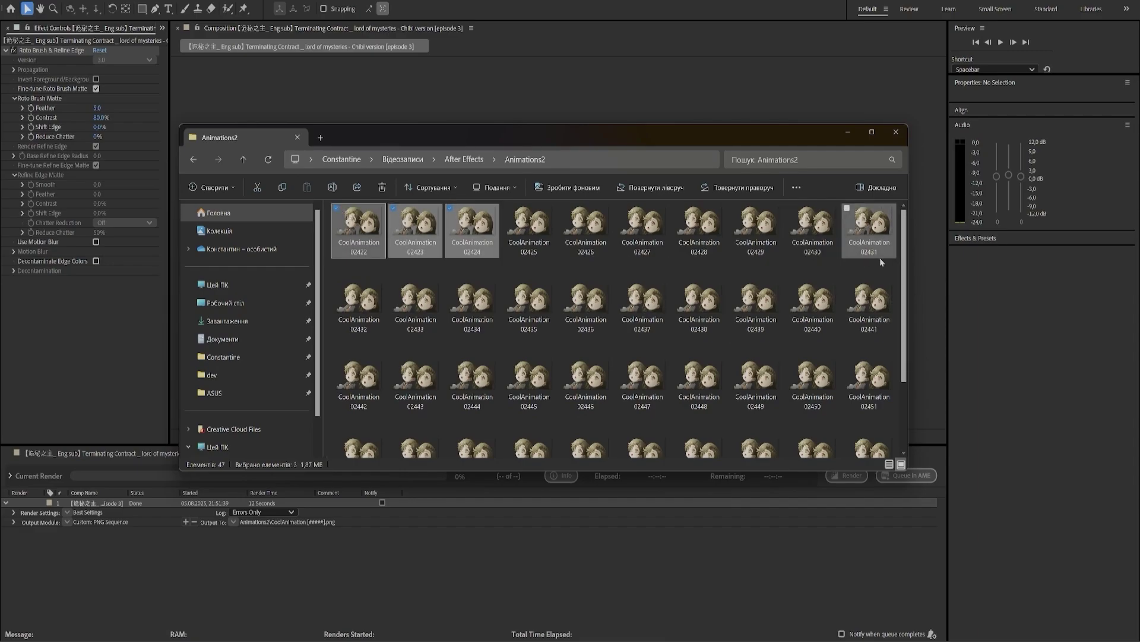
scroll(903, 327, down, 2)
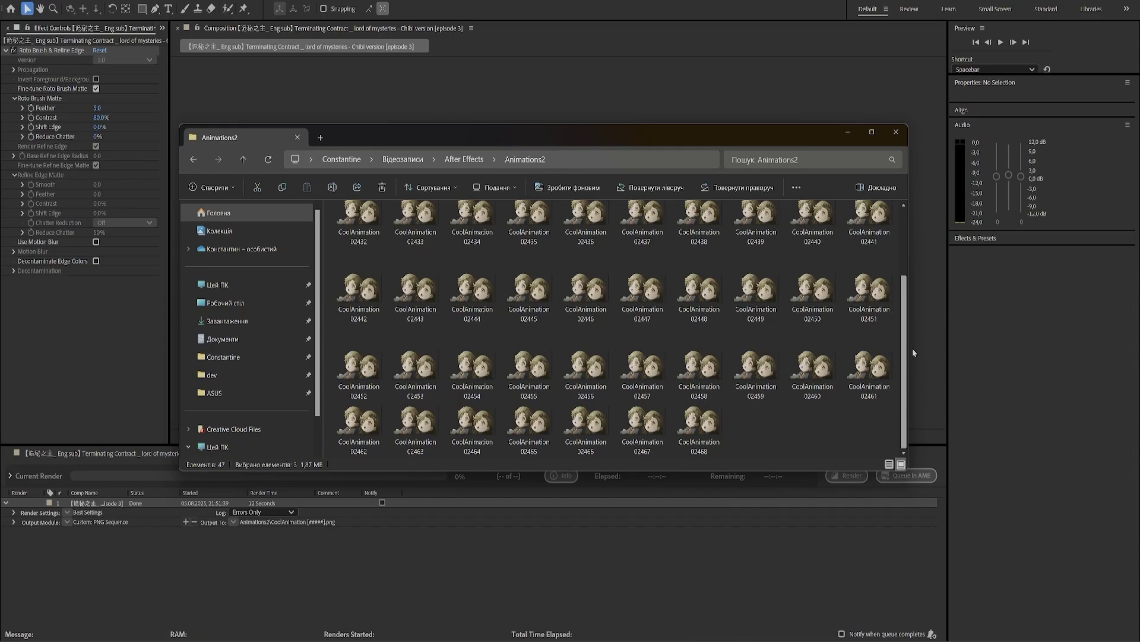
scroll(772, 309, up, 2)
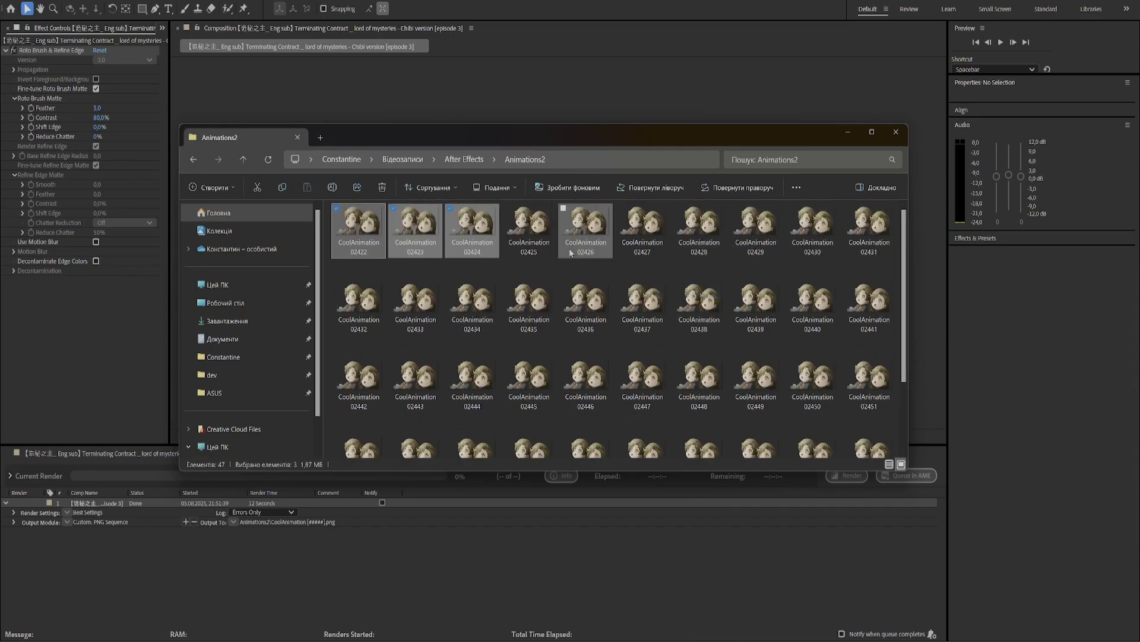
Step: Create a new folder named Clear in the parent After Effects folder
click(469, 161)
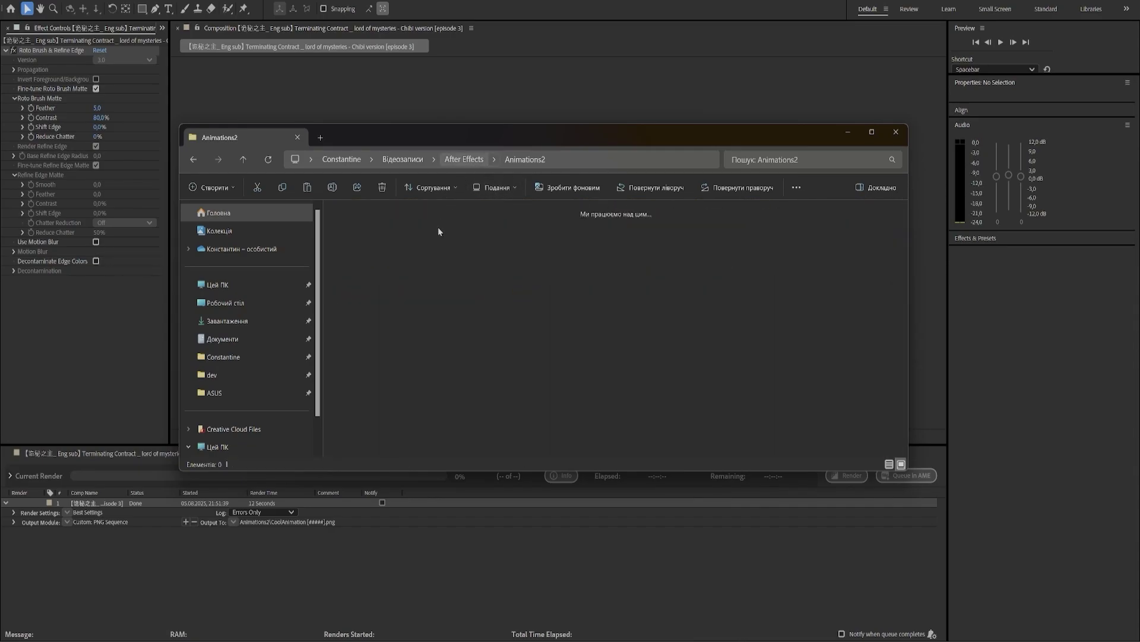
right_click(584, 322)
mouse_move(678, 434)
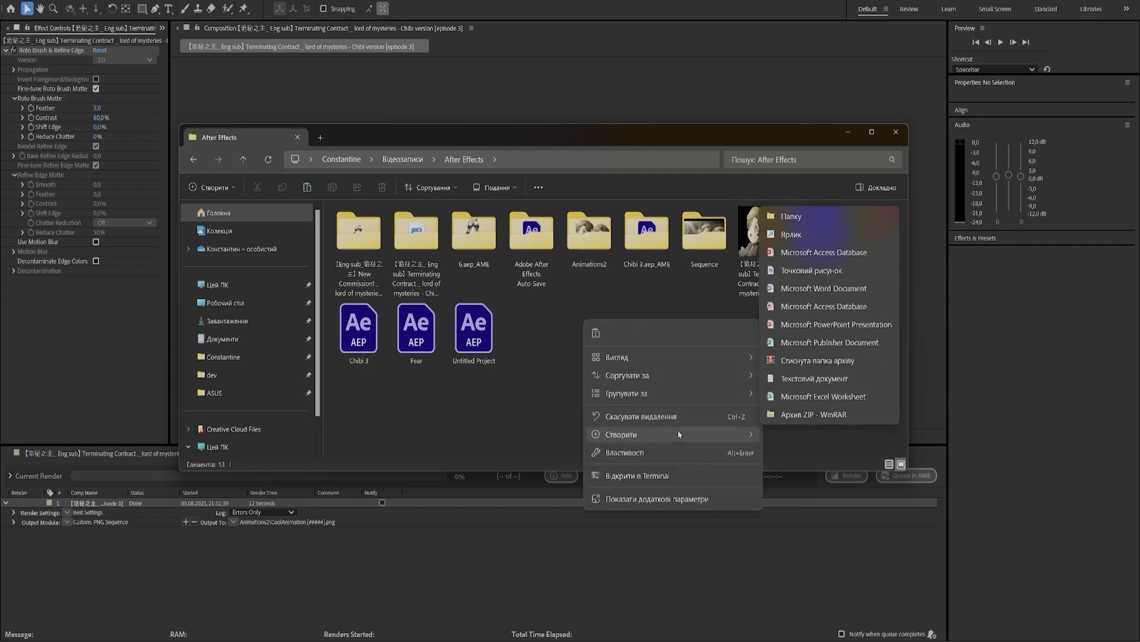
click(791, 216)
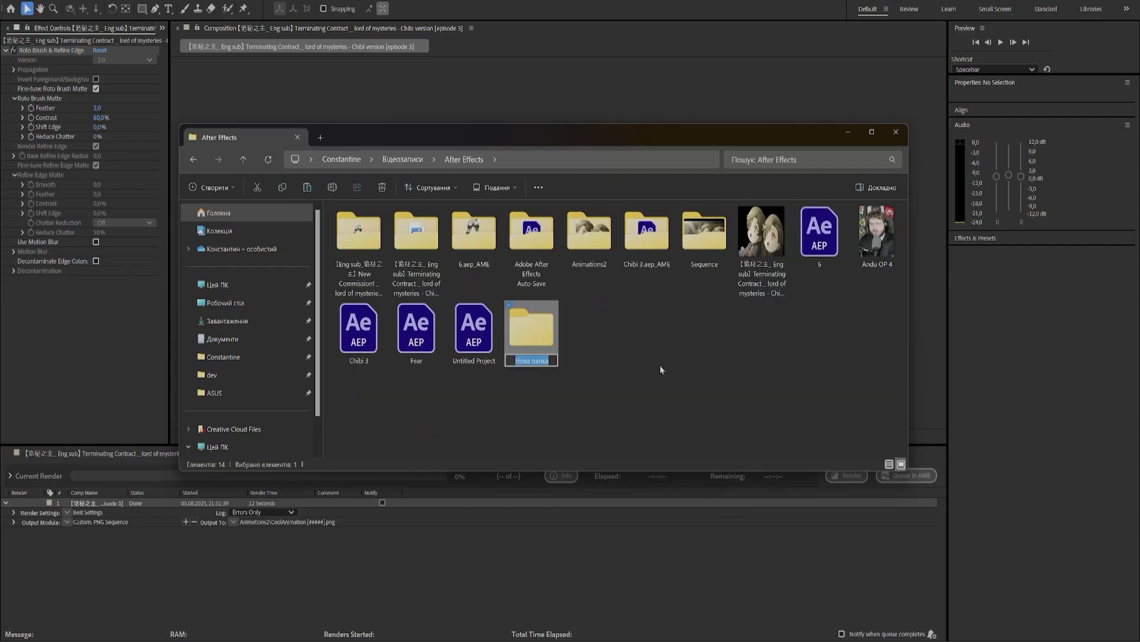
text(Clear)
key(Return)
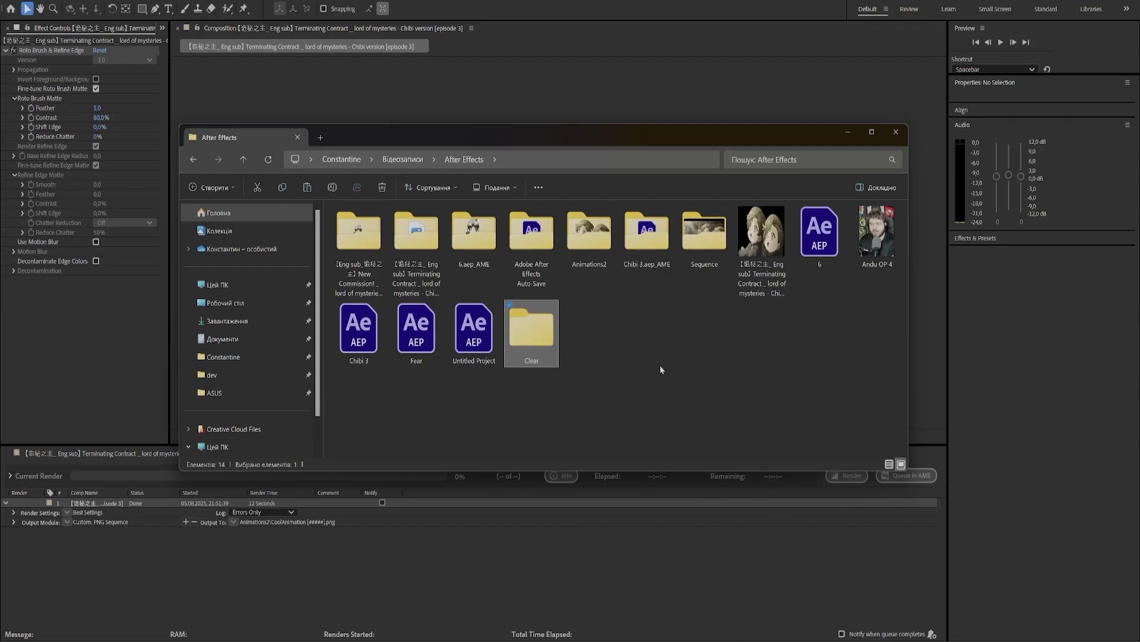
Step: Paste the three cut frames into the Clear folder and return to the After Effects folder
double_click(528, 327)
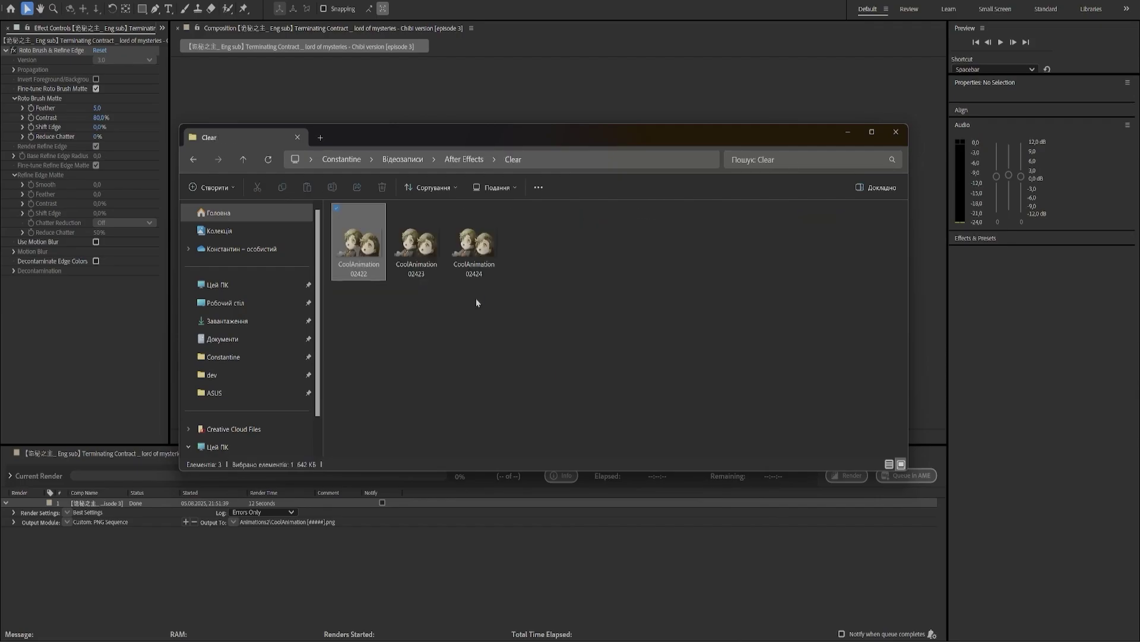
click(476, 300)
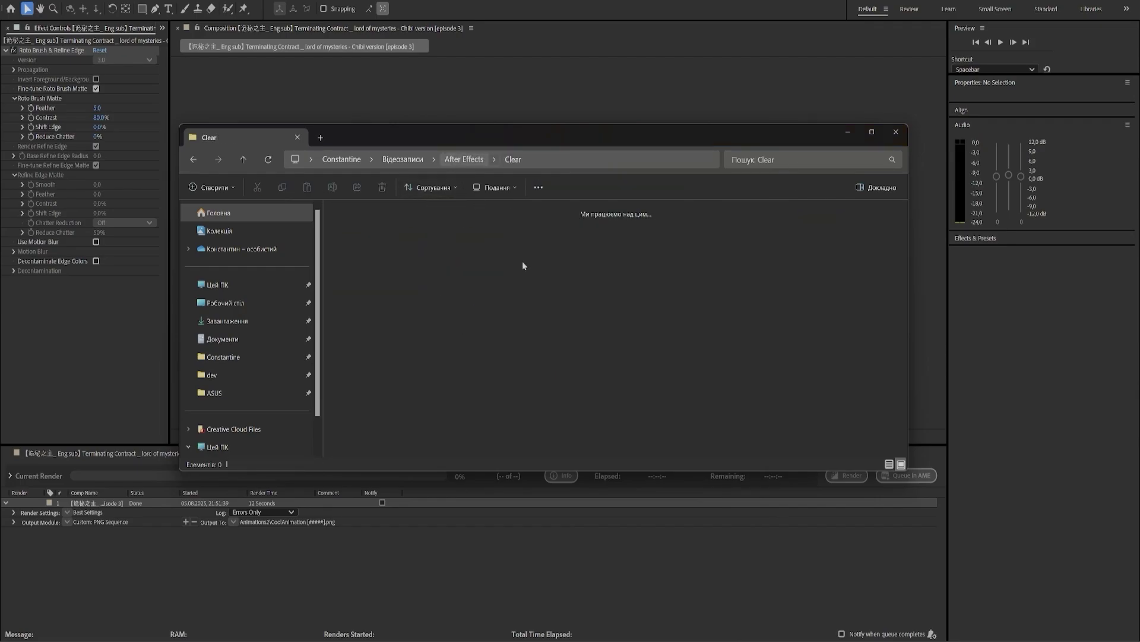
key(alt+Up)
click(594, 335)
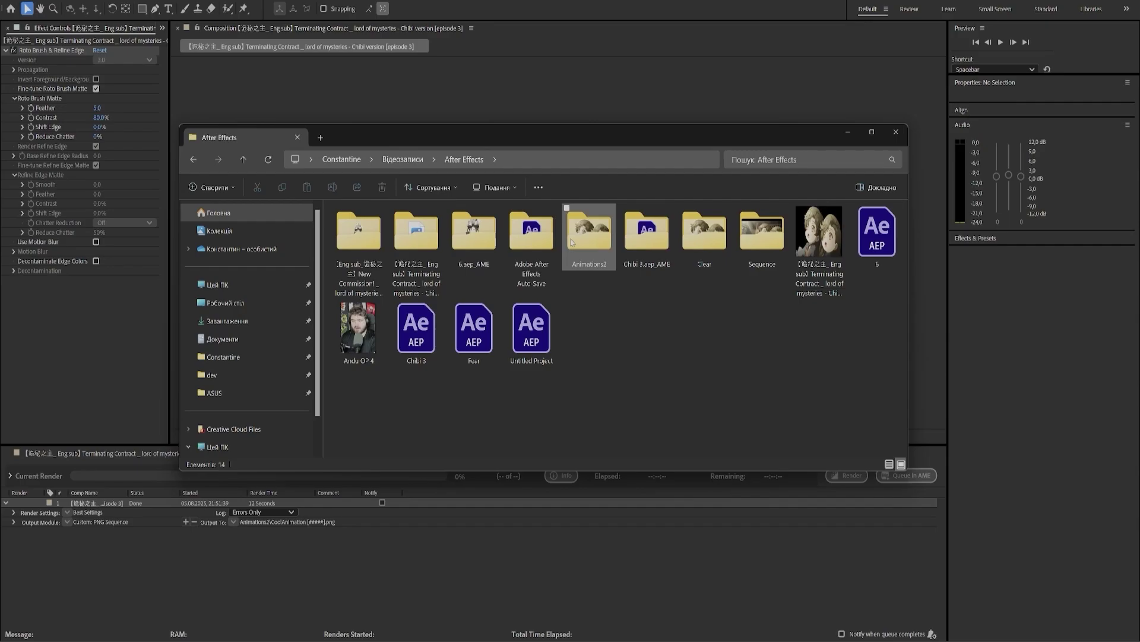
Step: In the Animations2 folder, open CoolAnimation 02468, view the frames backwards to 02446, and close the image viewer
double_click(588, 235)
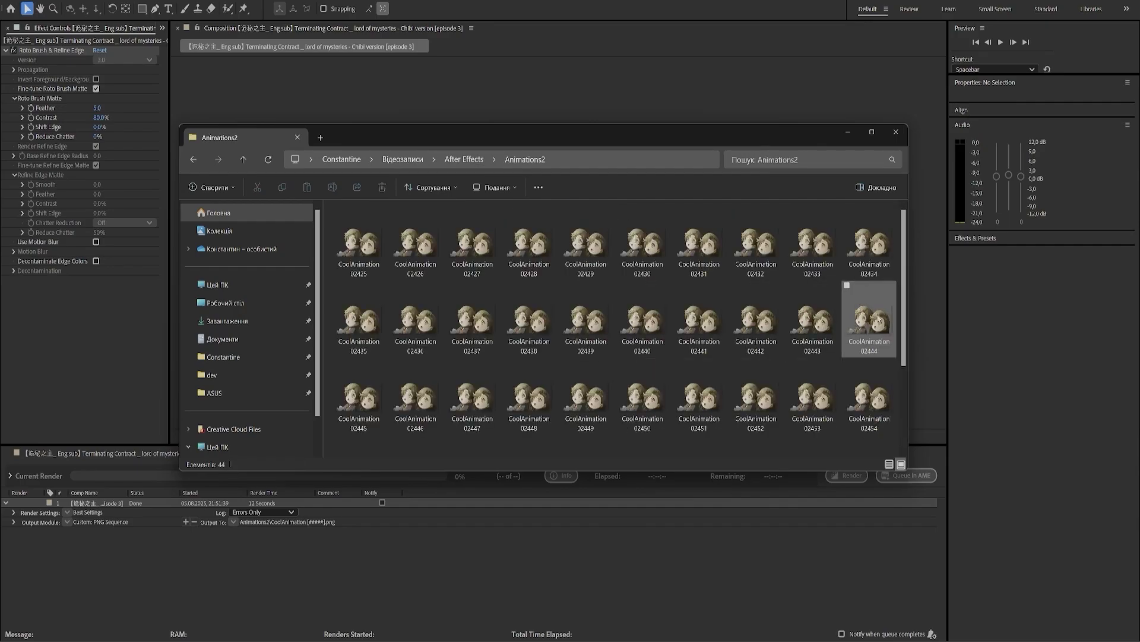
scroll(905, 317, down, 1)
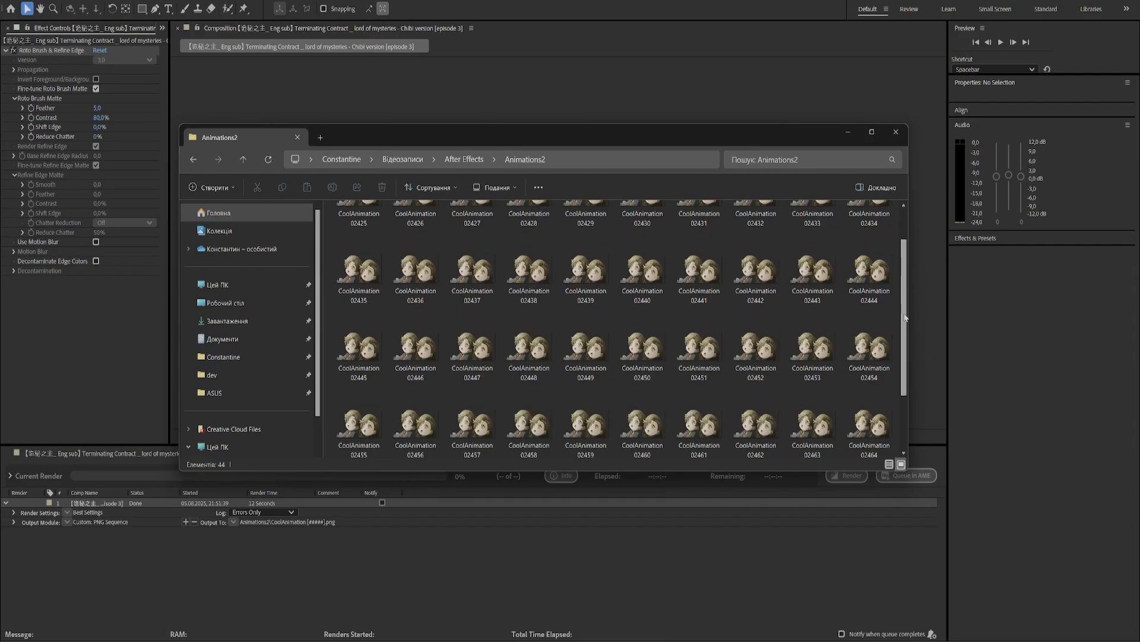
double_click(529, 421)
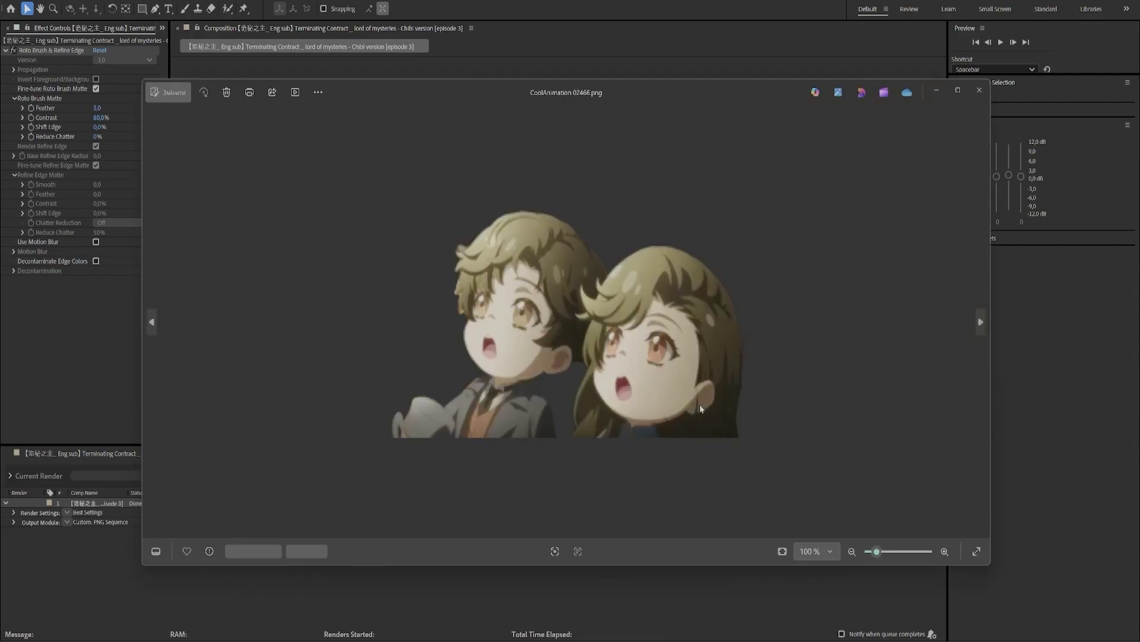
key(Left)
key(Left)
key(Left)
key(Left)
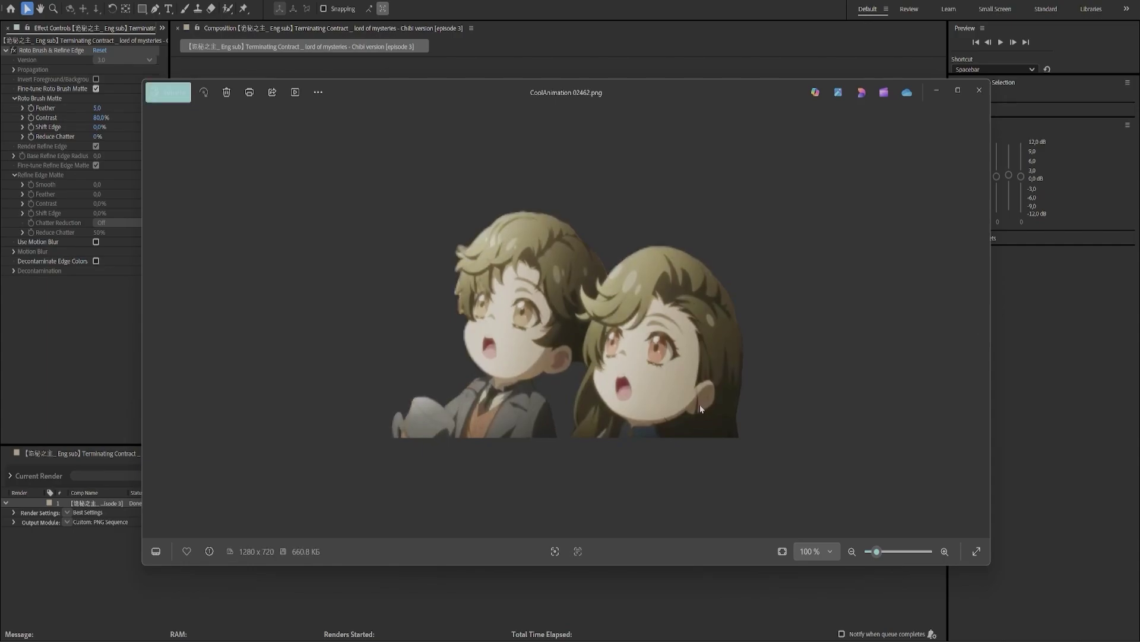
key(Left)
key(Left)
key(Left)
key(Left)
key(Left)
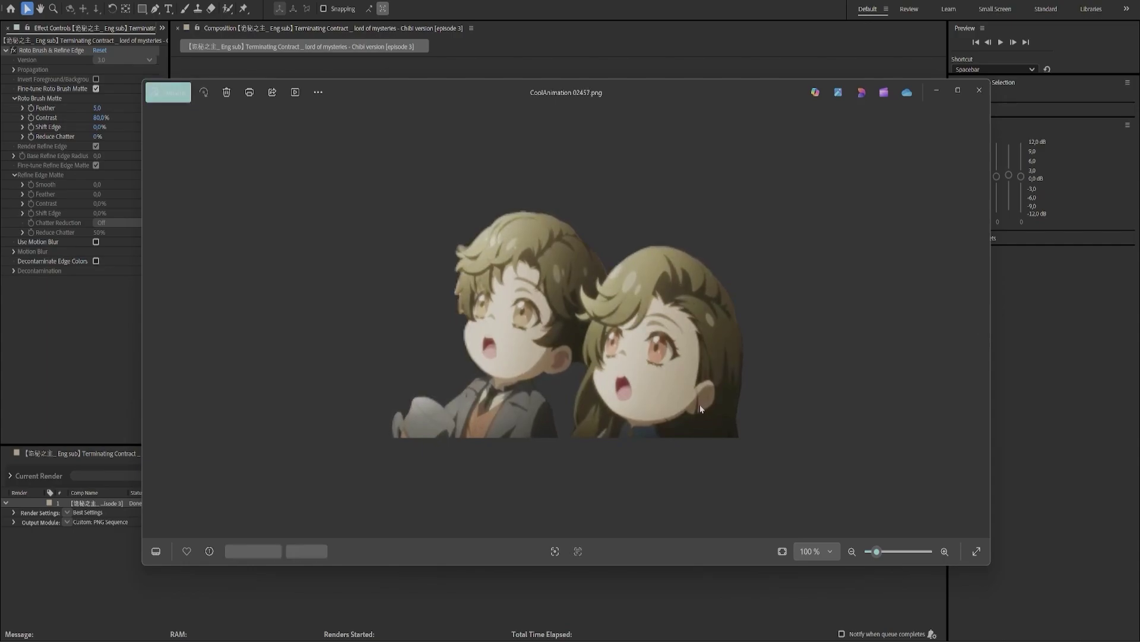
key(Left)
key(Left)
key(Left)
key(Left)
key(Left)
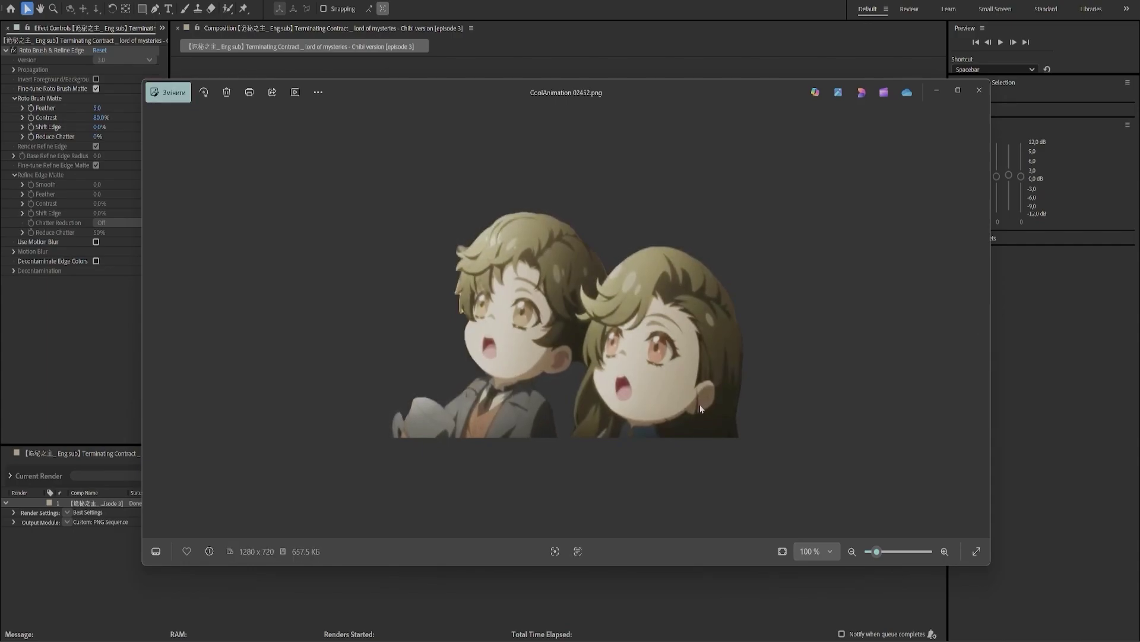
key(Left)
key(Left)
key(Left)
key(Left)
key(Left)
key(Left)
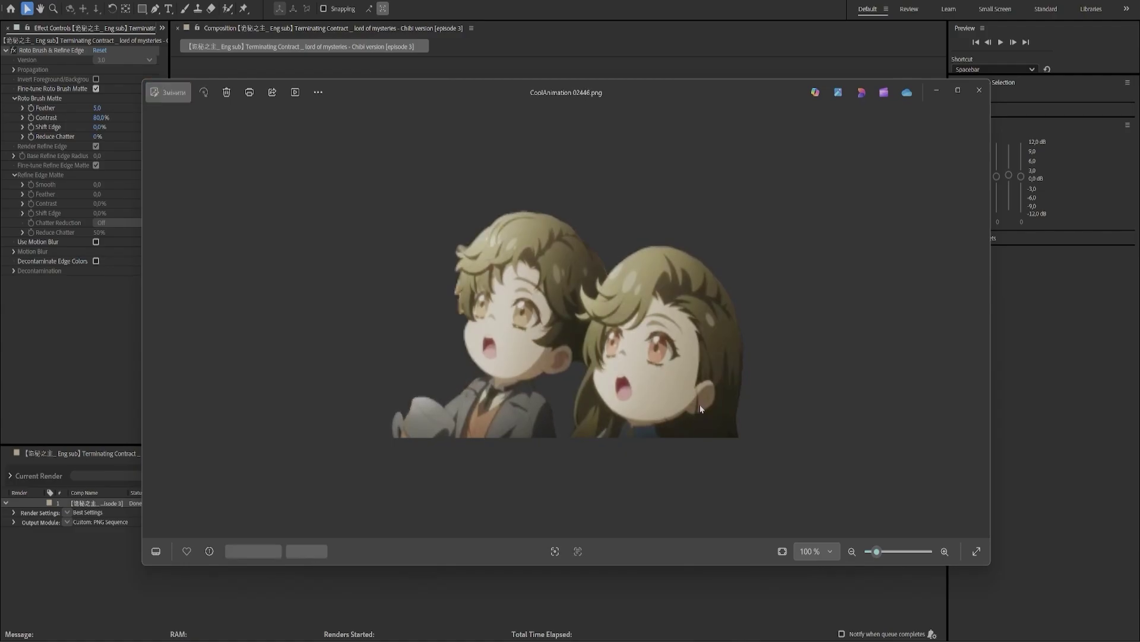
click(987, 93)
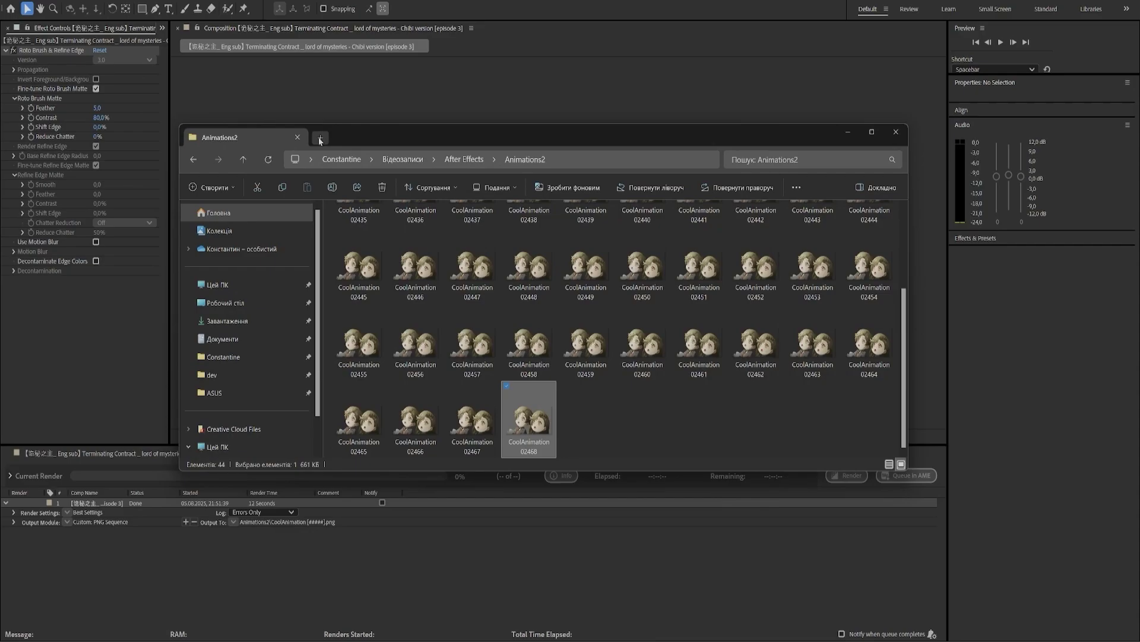
Step: Open the Clear folder inside the After Effects folder and look over the frames in it
click(485, 159)
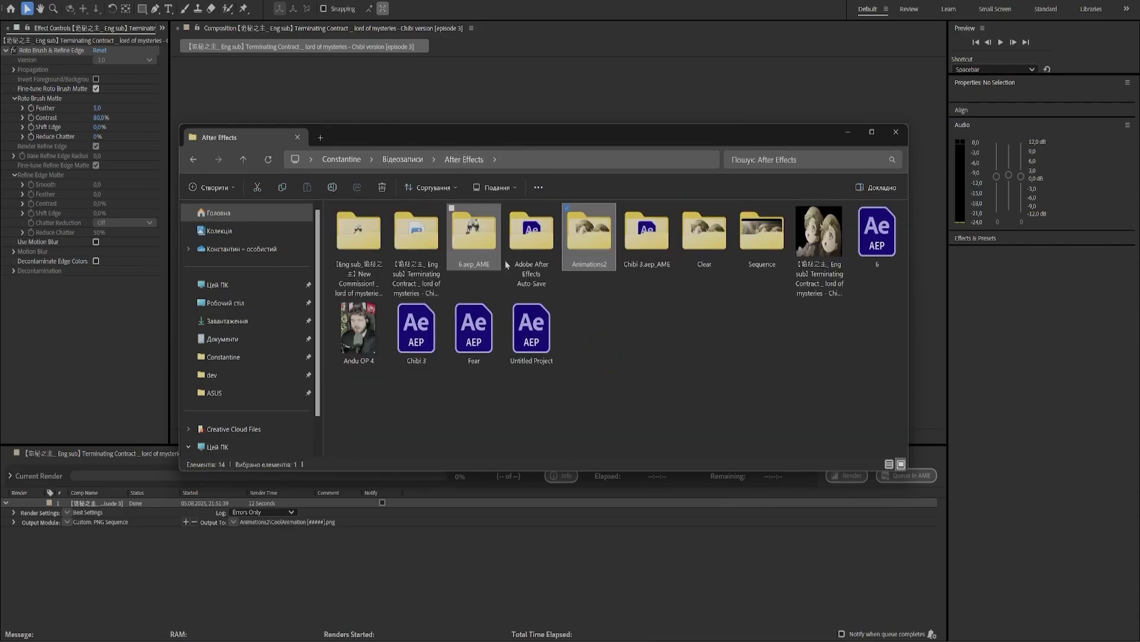
double_click(720, 245)
drag(512, 311, 333, 203)
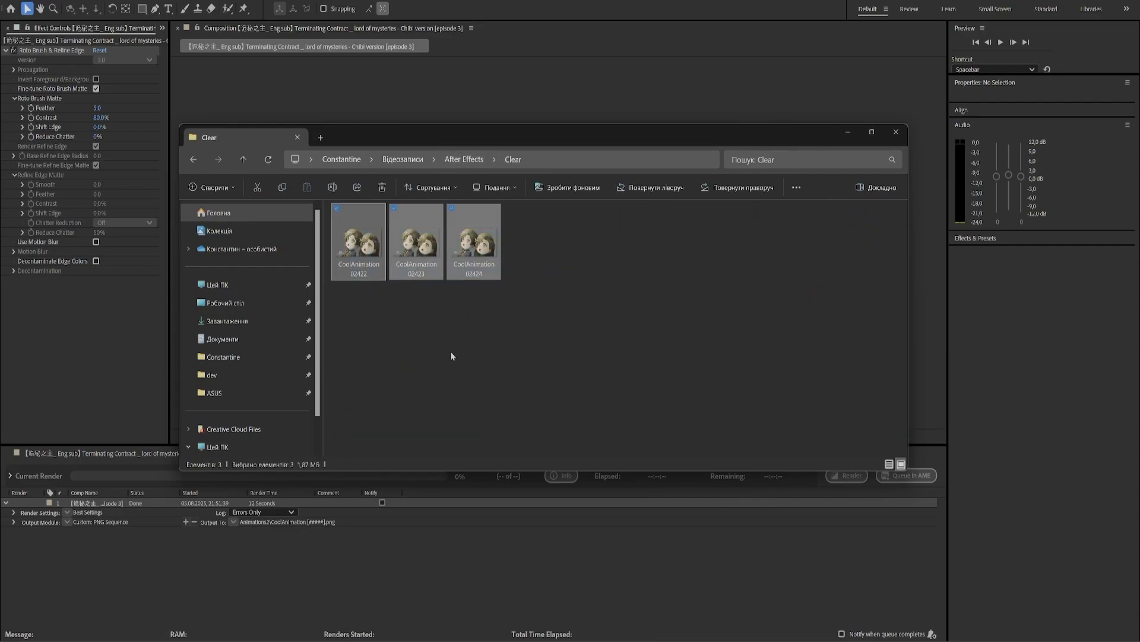
drag(553, 320, 384, 213)
click(388, 302)
Step: Rename the file CoolAnimation 02422 as CoolAnimation 0001
click(360, 250)
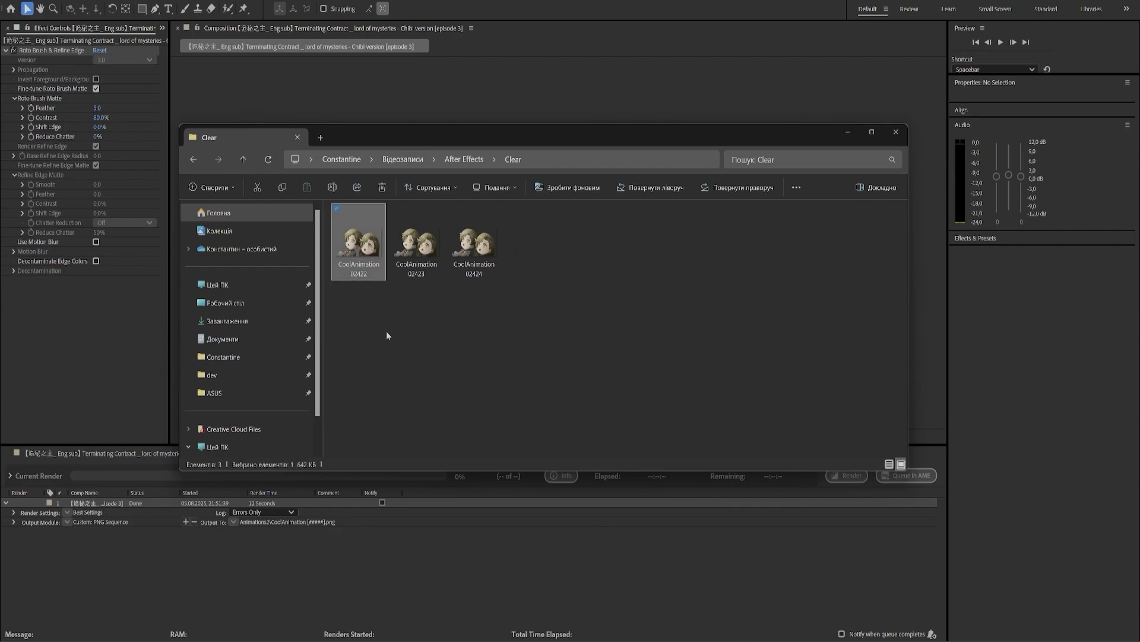
key(F2)
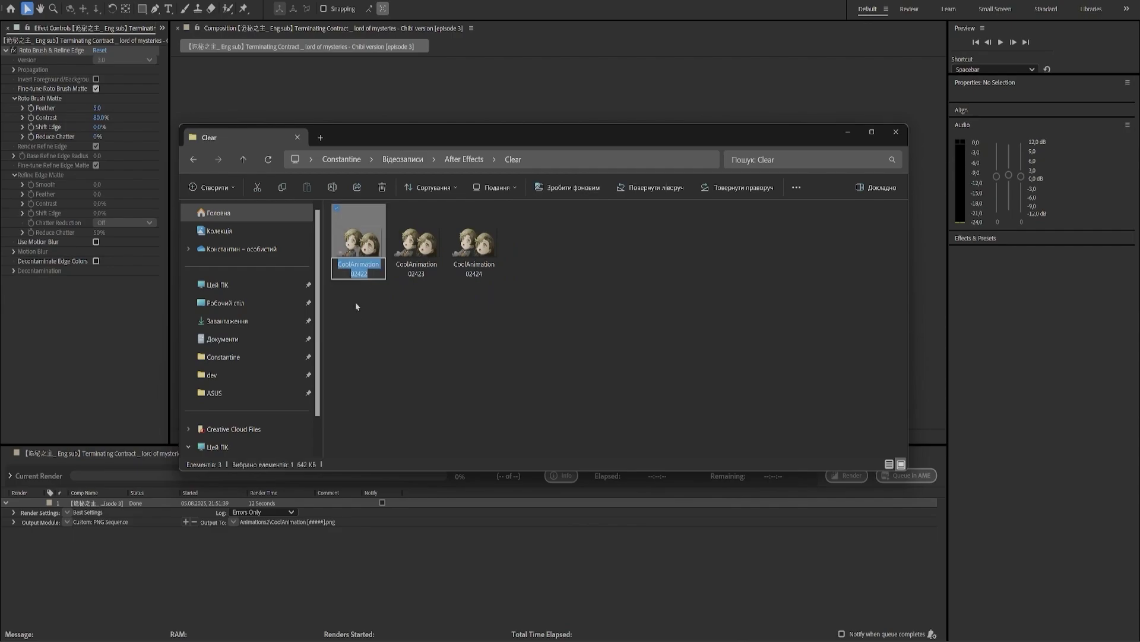
click(375, 274)
key(BackSpace)
key(BackSpace)
key(BackSpace)
key(BackSpace)
text(001)
key(Return)
Step: Rename the file CoolAnimation 02423 as CoolAnimation 0002
click(419, 274)
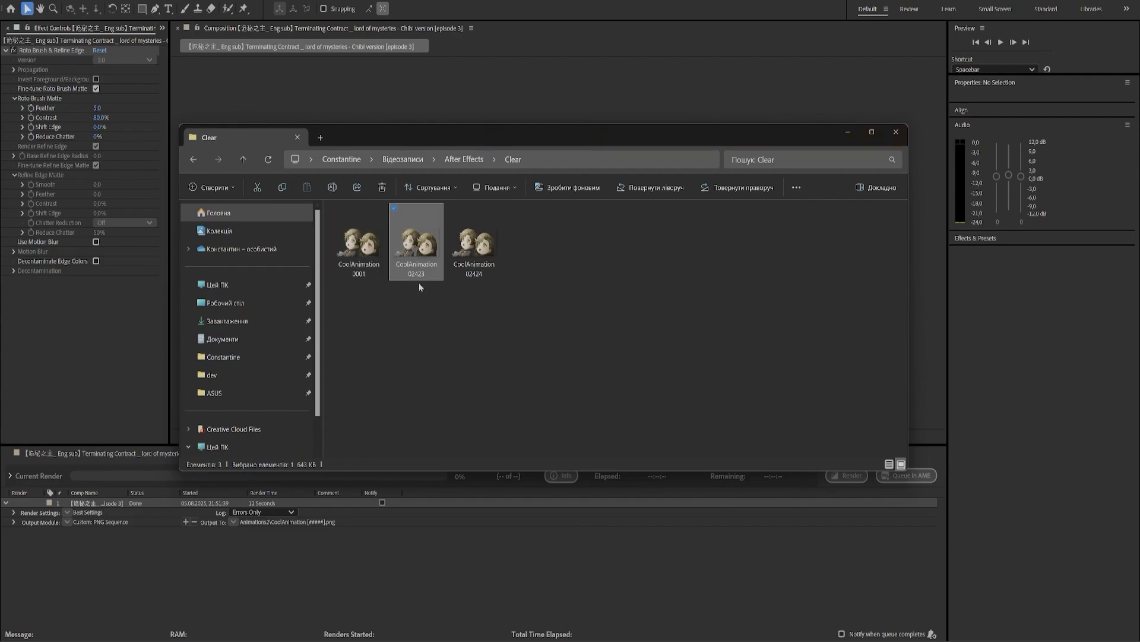
click(425, 275)
drag(425, 275, 411, 276)
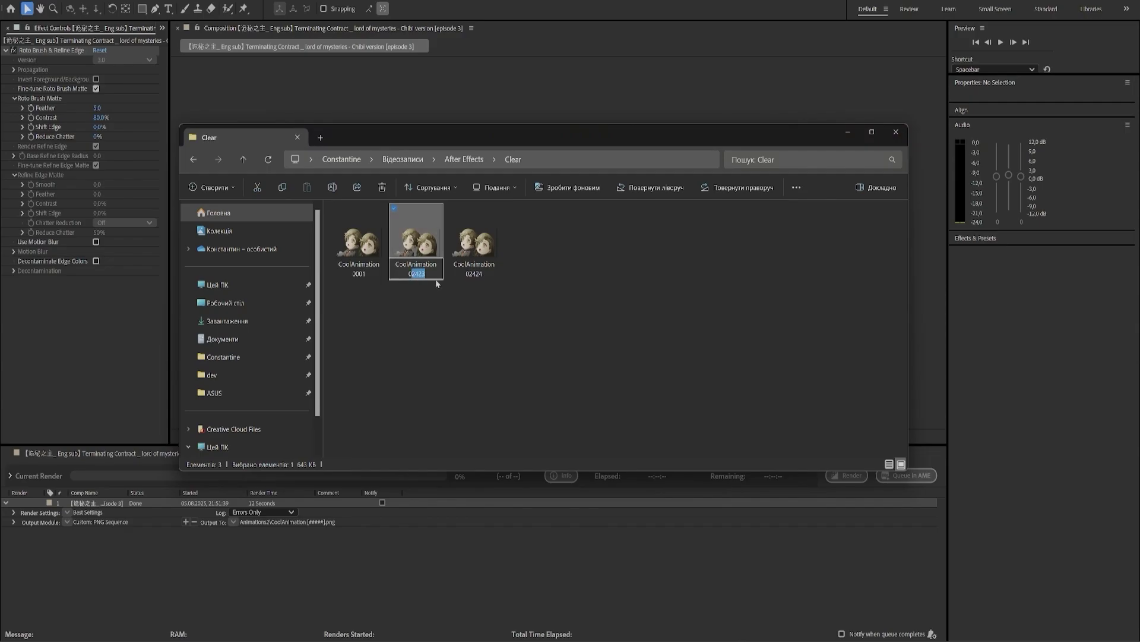
text(002)
Step: Rename the file CoolAnimation 02424 with a new frame number and open the renamed frames in the image viewer at CoolAnimation 0001
click(474, 270)
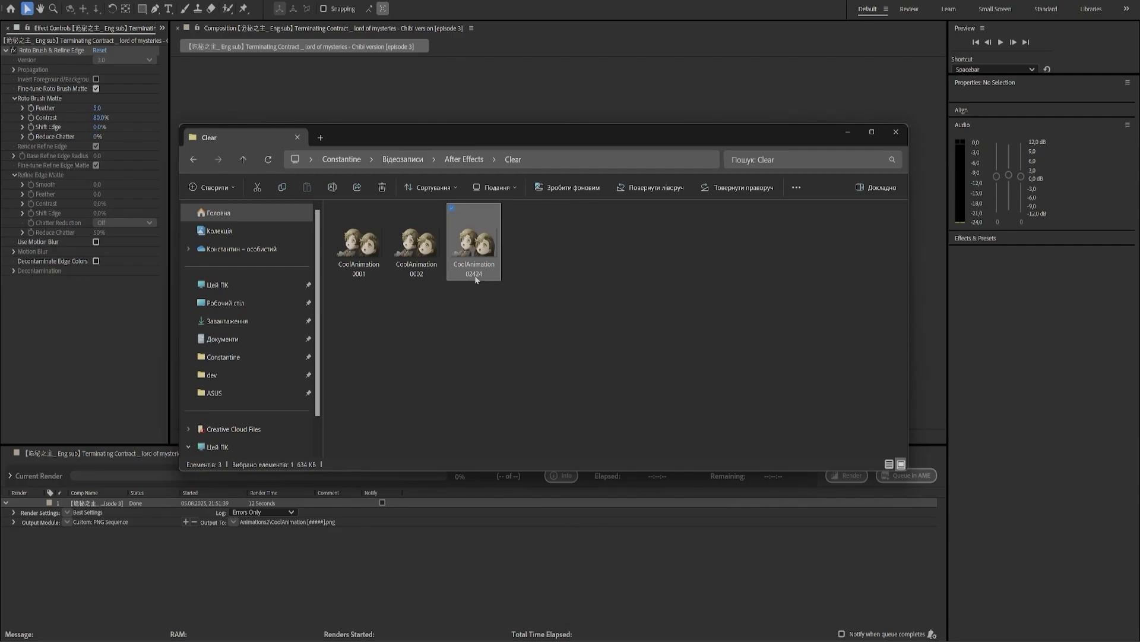
click(476, 277)
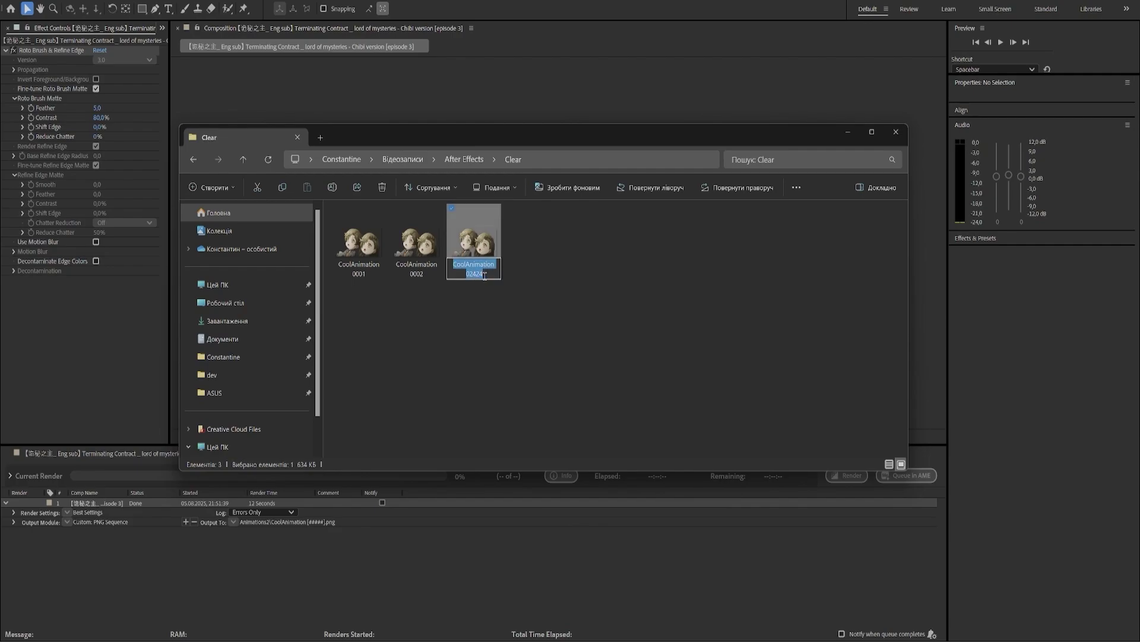
click(482, 273)
drag(482, 274, 469, 274)
text(0000)
key(Return)
double_click(478, 247)
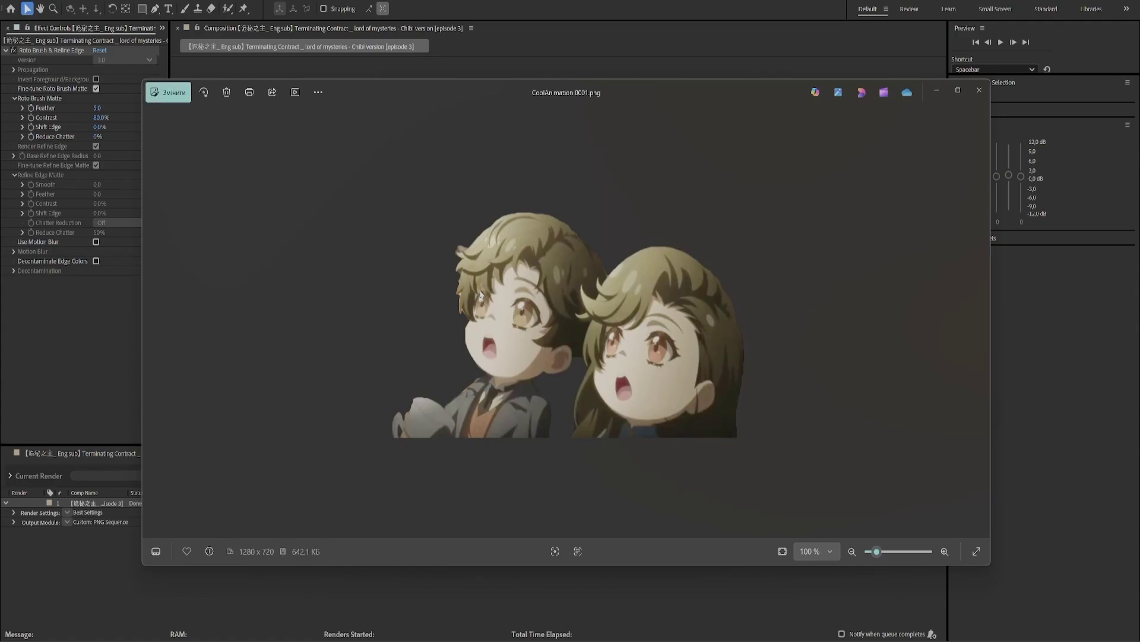
Step: Compare the renamed frames CoolAnimation 0000 to 0002 in the image viewer, and close the viewer and the Clear folder
key(Right)
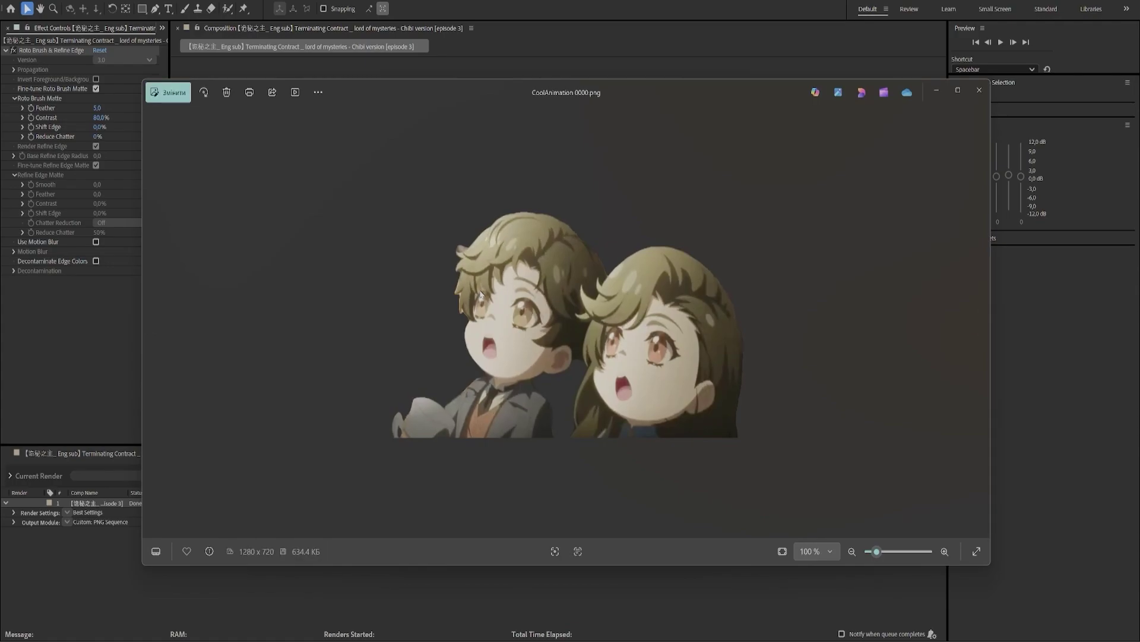
key(Right)
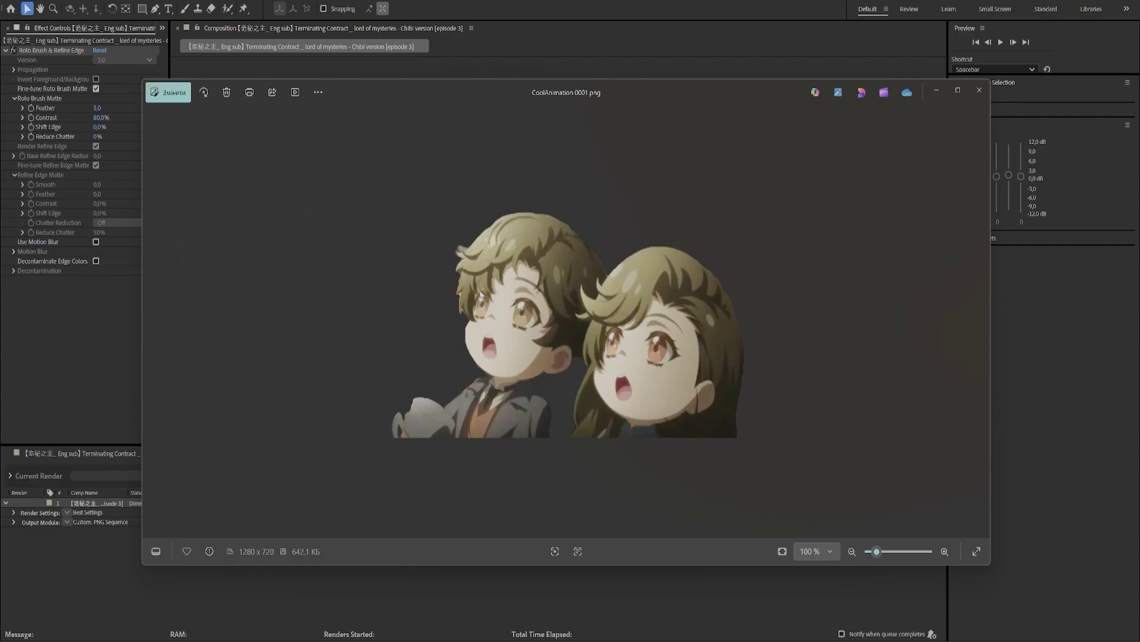
key(Left)
key(Right)
key(Left)
key(Right)
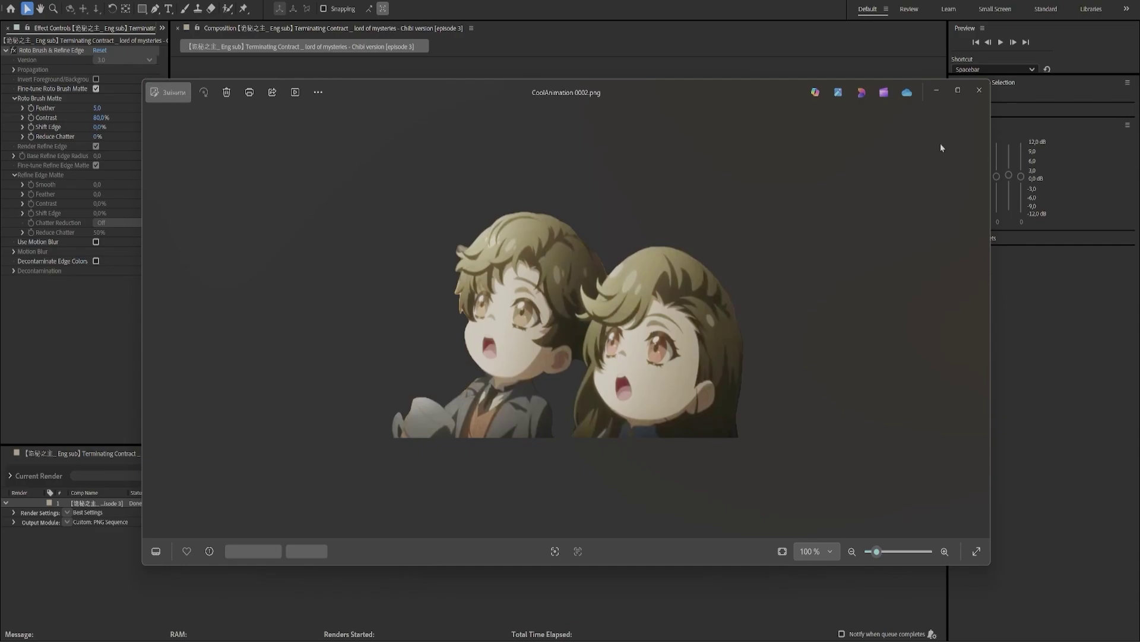
click(980, 90)
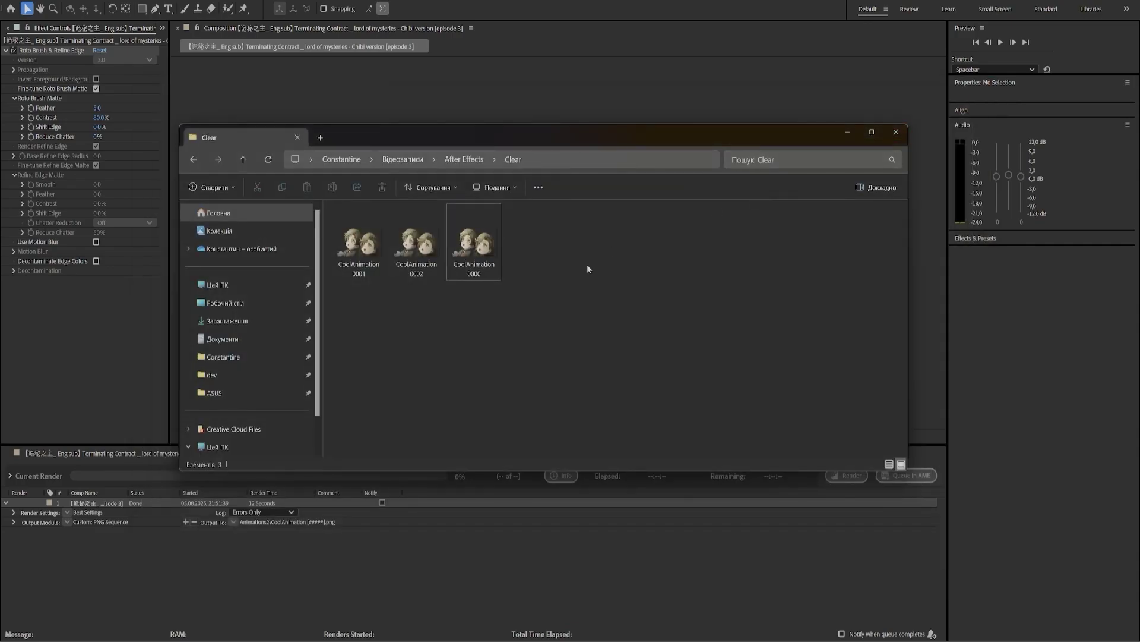
drag(587, 265, 327, 237)
click(529, 287)
click(896, 132)
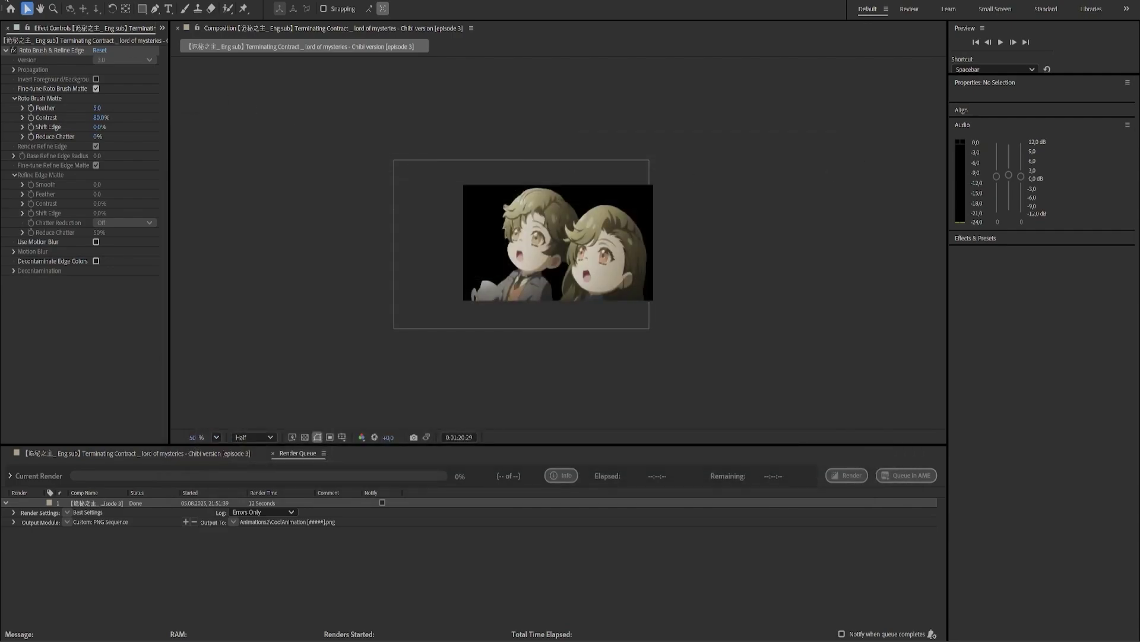
Step: Start a new After Effects project without saving the changes to the current one
click(8, 5)
mouse_move(78, 7)
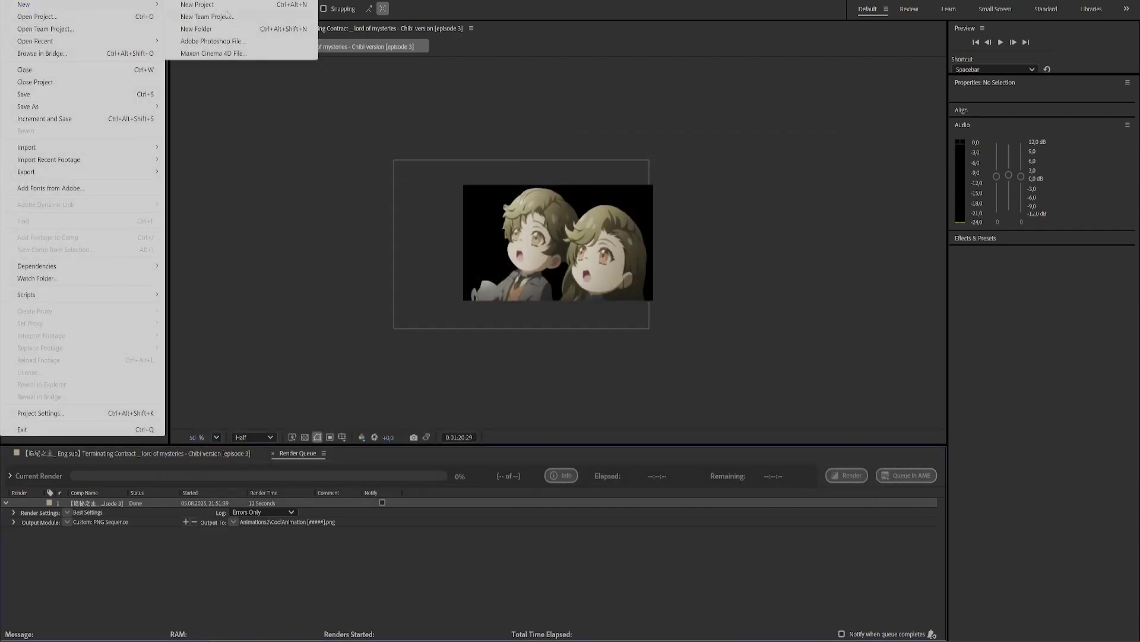
click(199, 5)
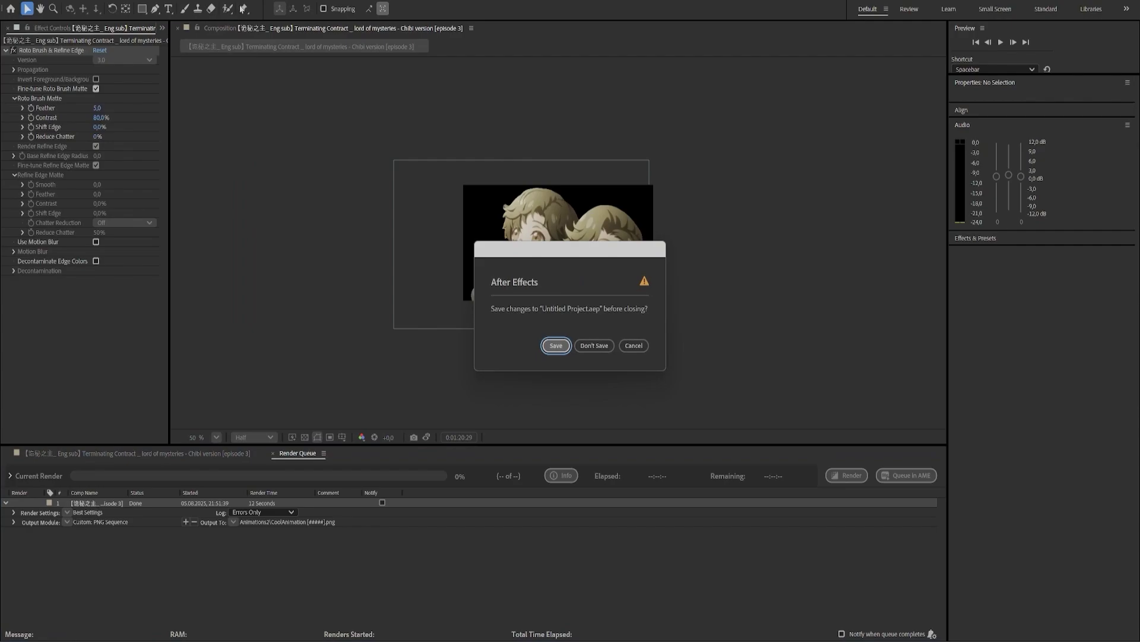
click(605, 350)
Step: Start a new composition from footage and browse to the Clear folder inside the After Effects videos folder
click(643, 236)
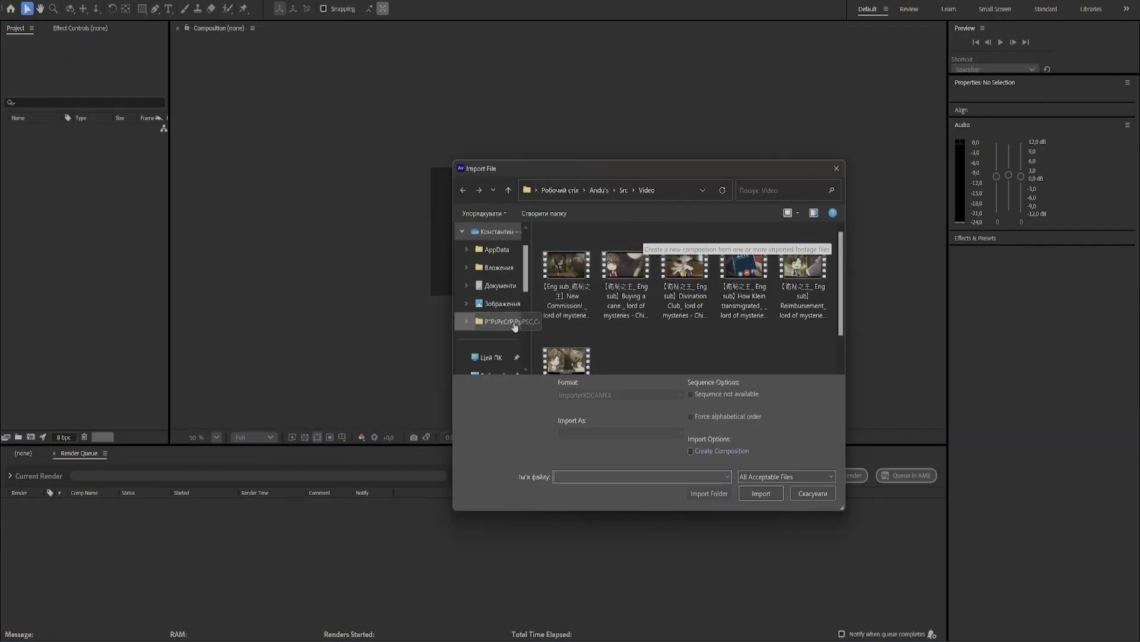
drag(526, 281, 525, 339)
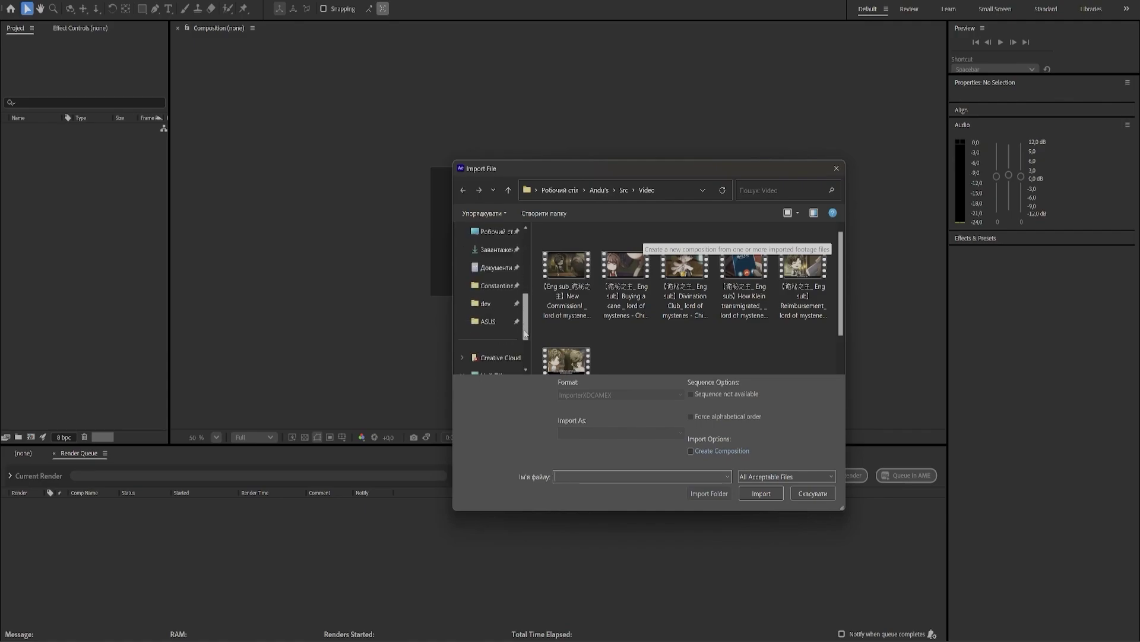
click(489, 321)
scroll(844, 270, down, 2)
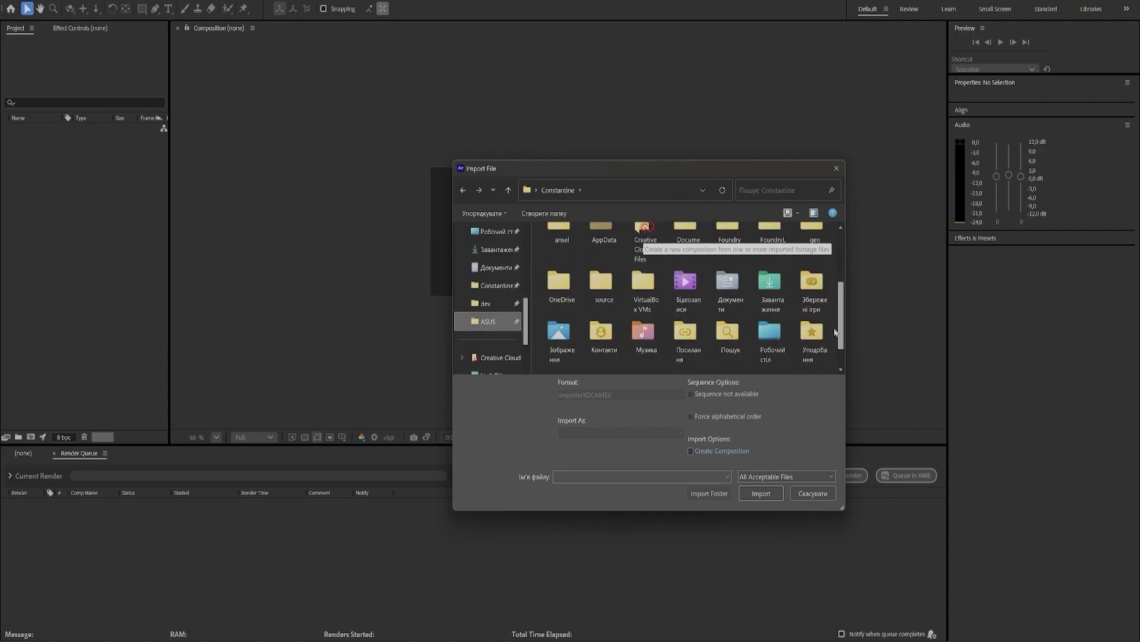
double_click(685, 288)
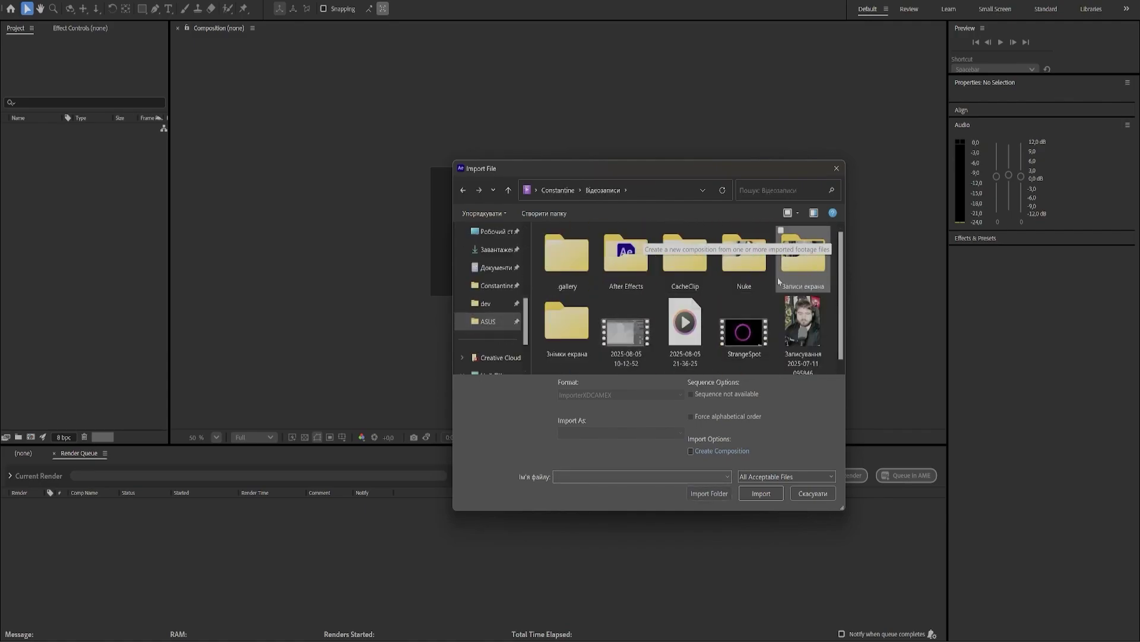
double_click(626, 258)
scroll(844, 284, down, 4)
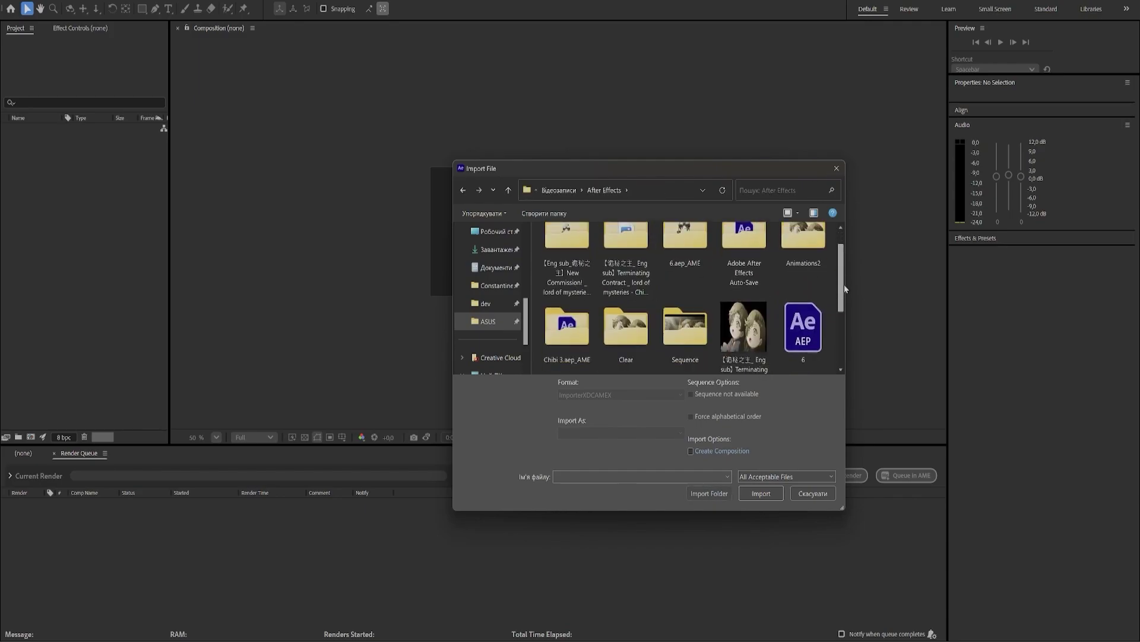
double_click(630, 266)
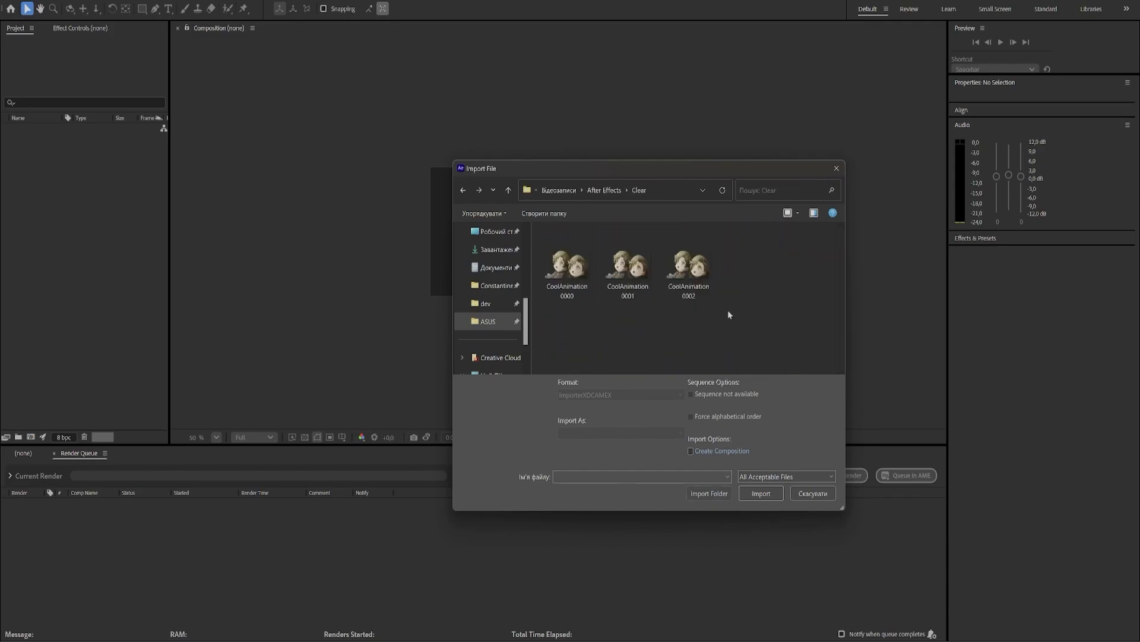
Step: Import CoolAnimation 0000, 0001 and 0002 together as footage with the PNG Sequence option enabled
drag(728, 309, 543, 270)
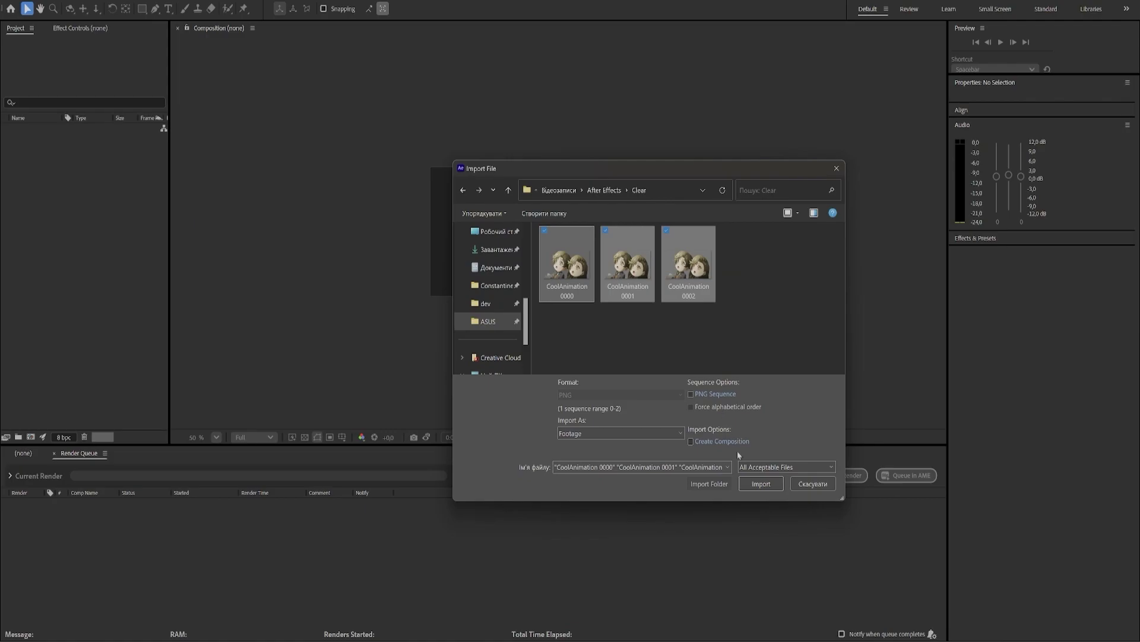
click(691, 395)
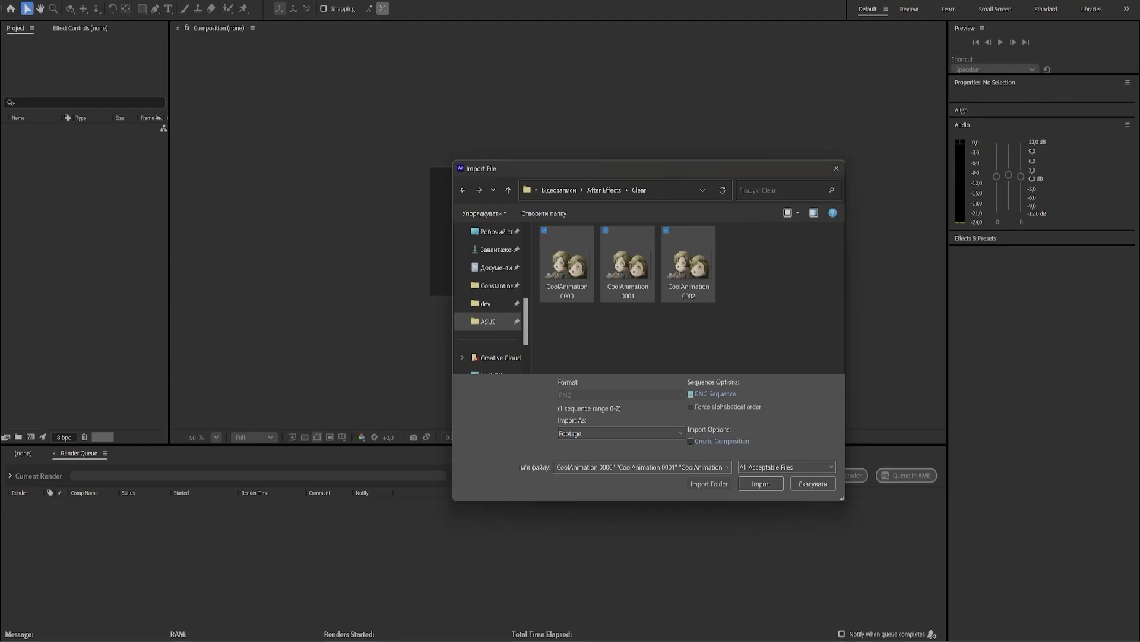
mouse_move(745, 385)
mouse_down()
mouse_move(682, 394)
mouse_move(689, 405)
mouse_move(771, 400)
mouse_up()
click(761, 483)
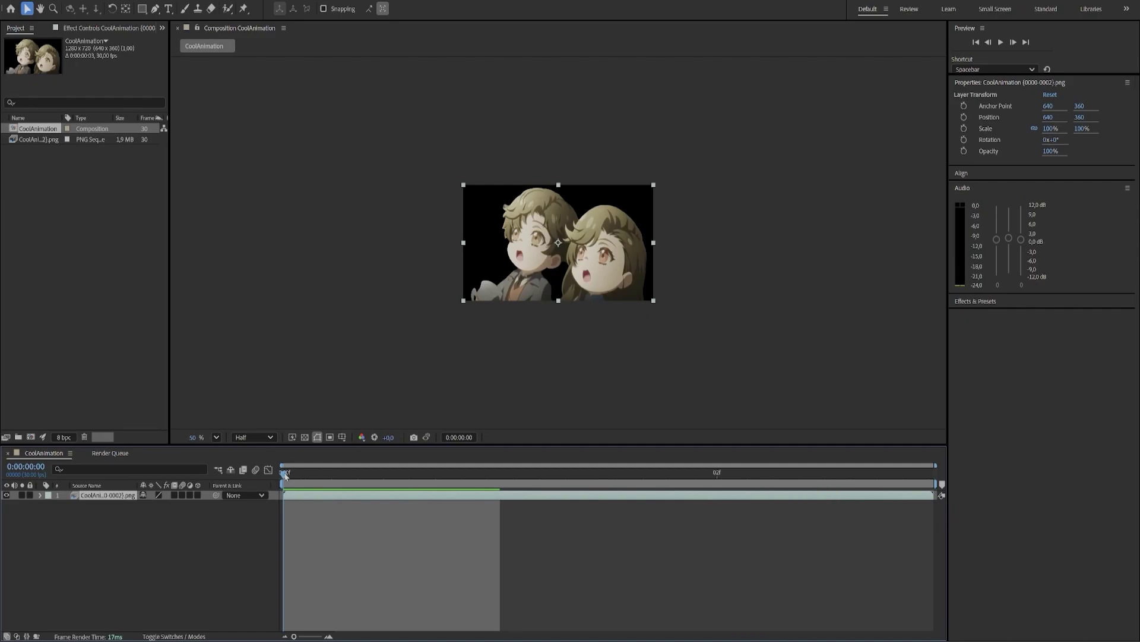
Step: Scrub through the CoolAnimation composition's frames and add the composition to the Adobe Media Encoder queue
drag(285, 475, 717, 473)
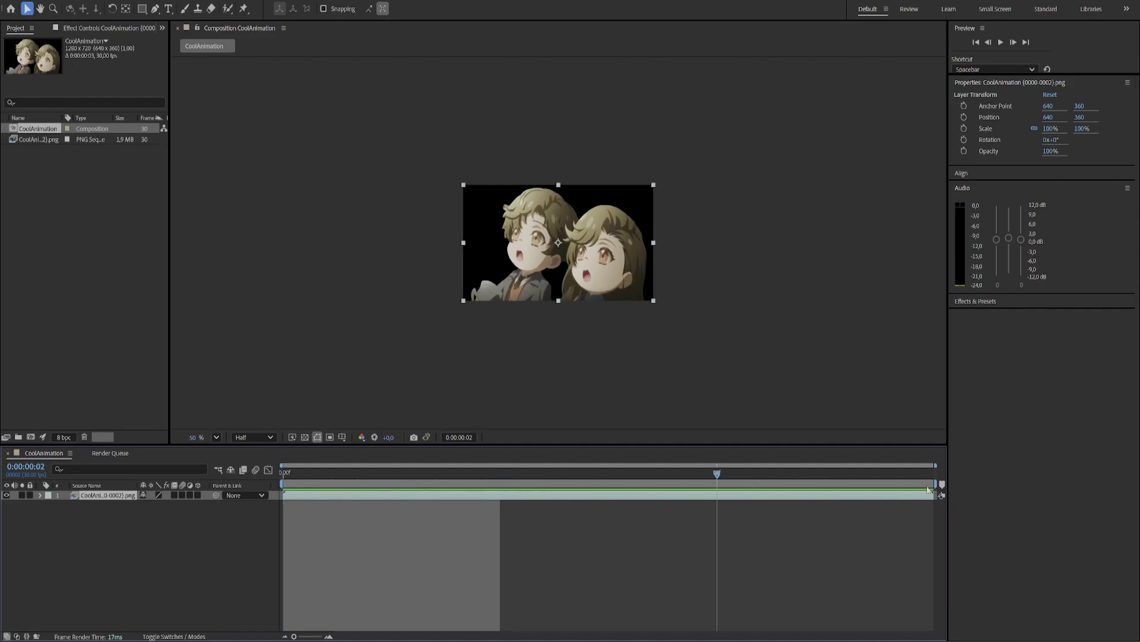
drag(928, 489, 905, 484)
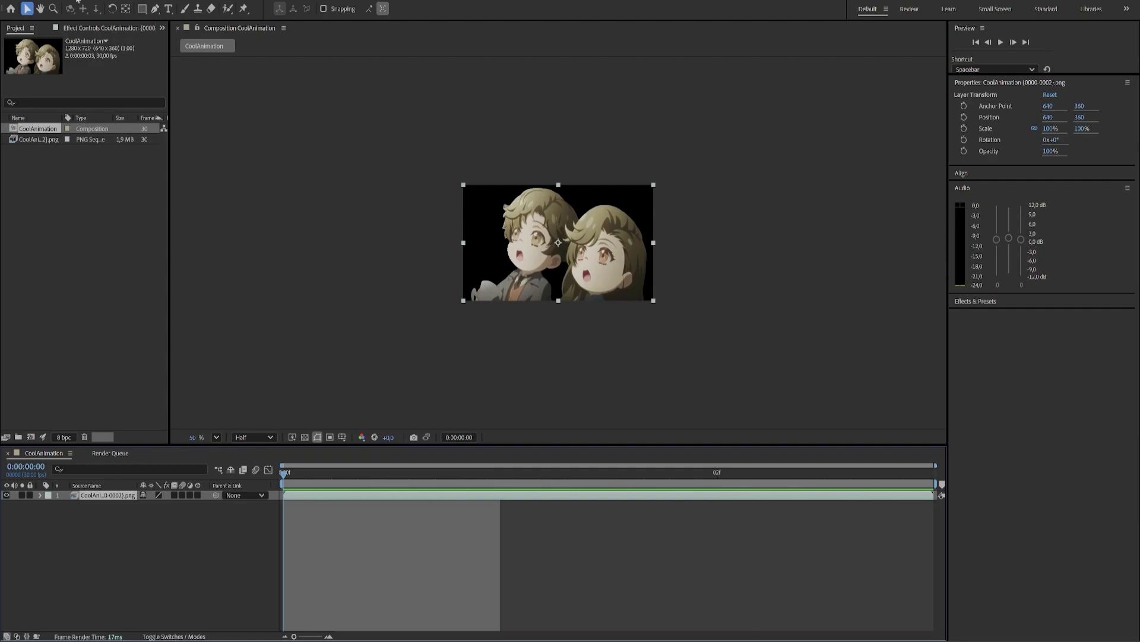
click(77, 1)
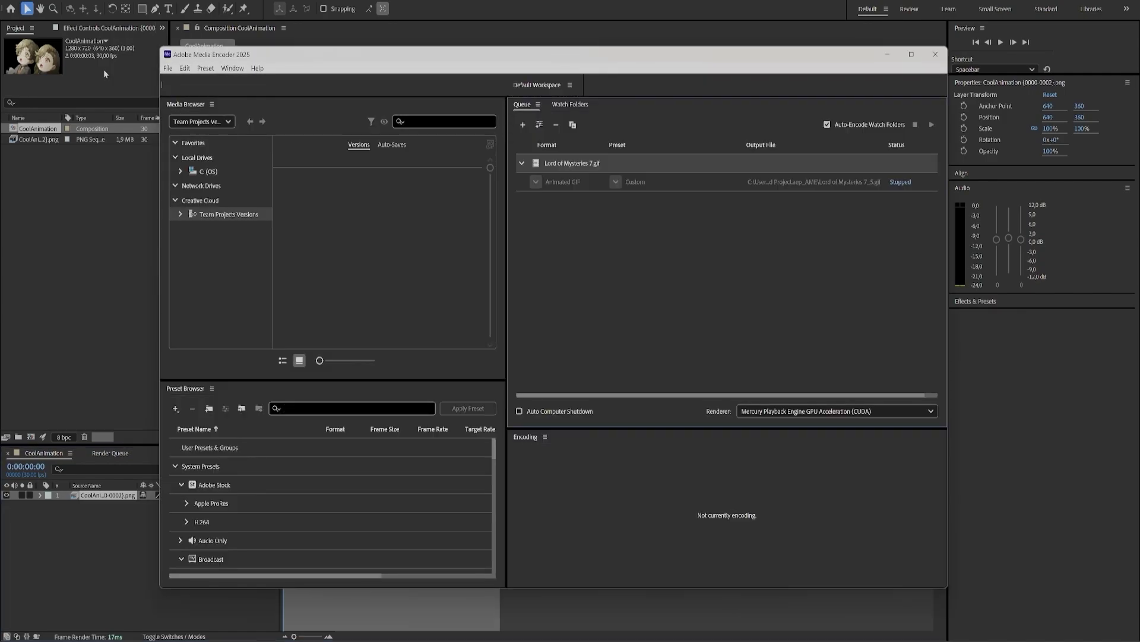
click(626, 252)
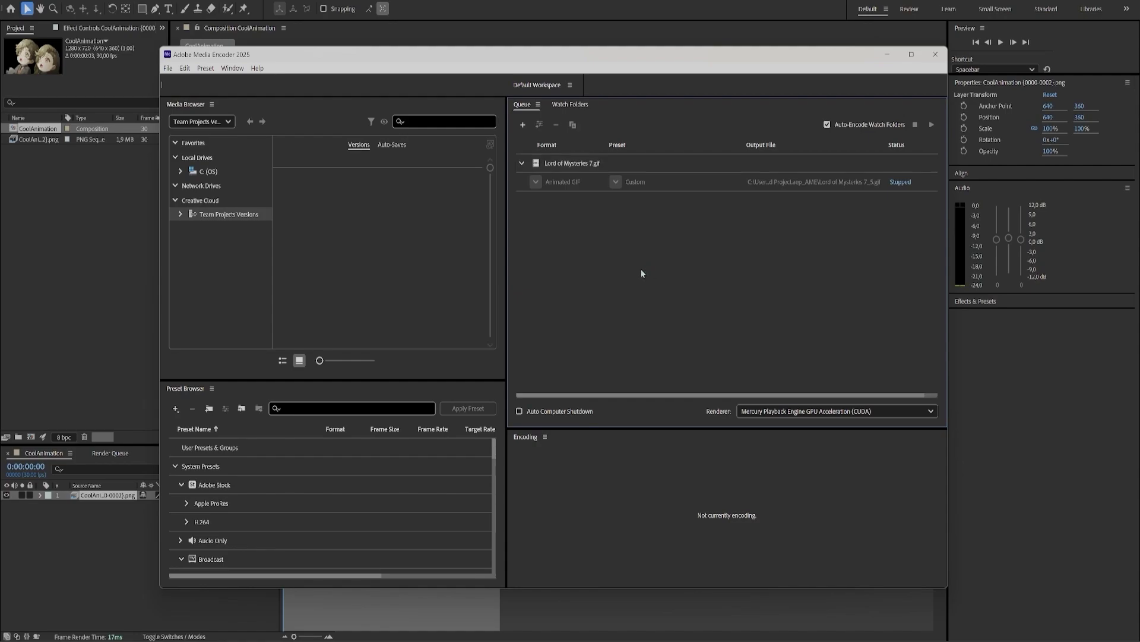
Step: Remove the stopped Lord of Mysteries 7.gif job from the encoding queue
click(582, 165)
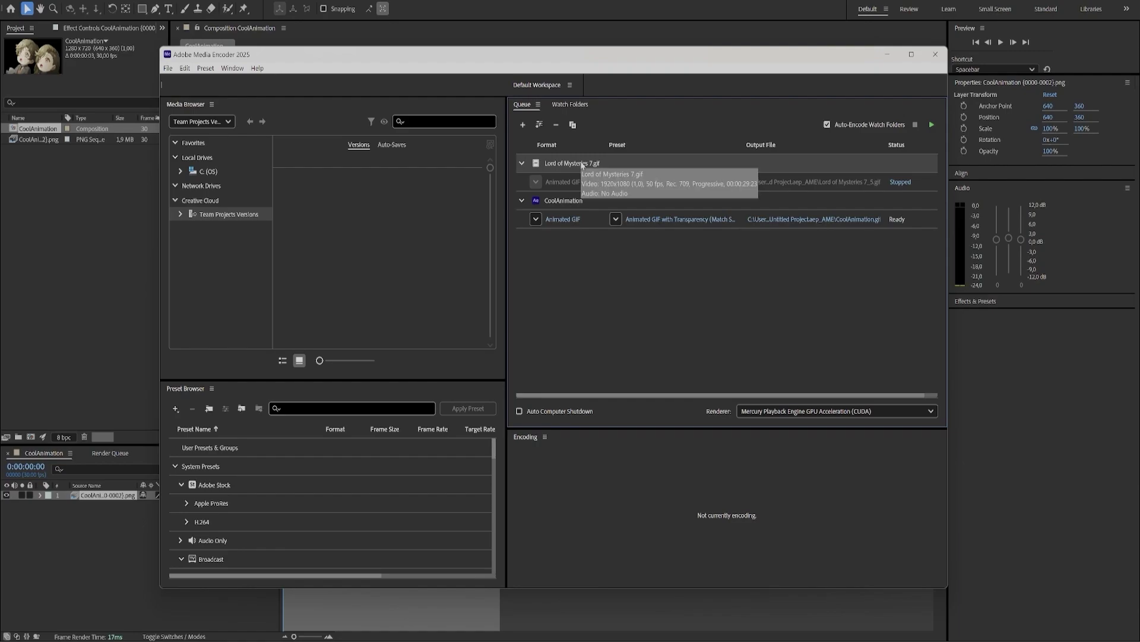
key(Delete)
click(584, 230)
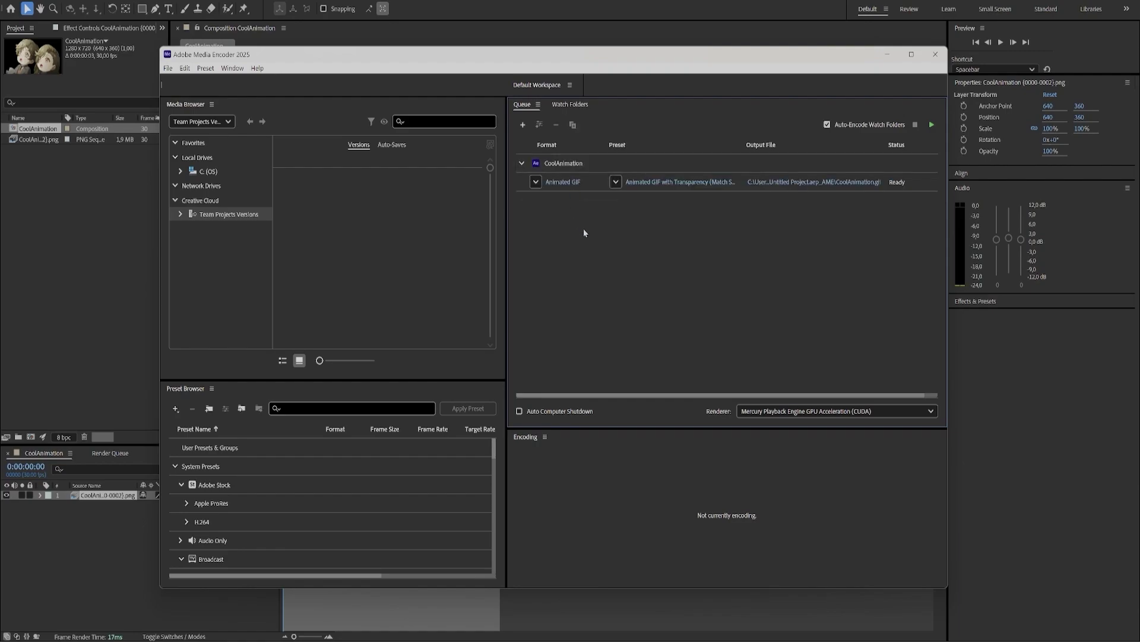
Step: In CoolAnimation's Animated GIF export settings, turn off source size matching and the aspect ratio lock, and set the frame size to 512 × 512
click(565, 183)
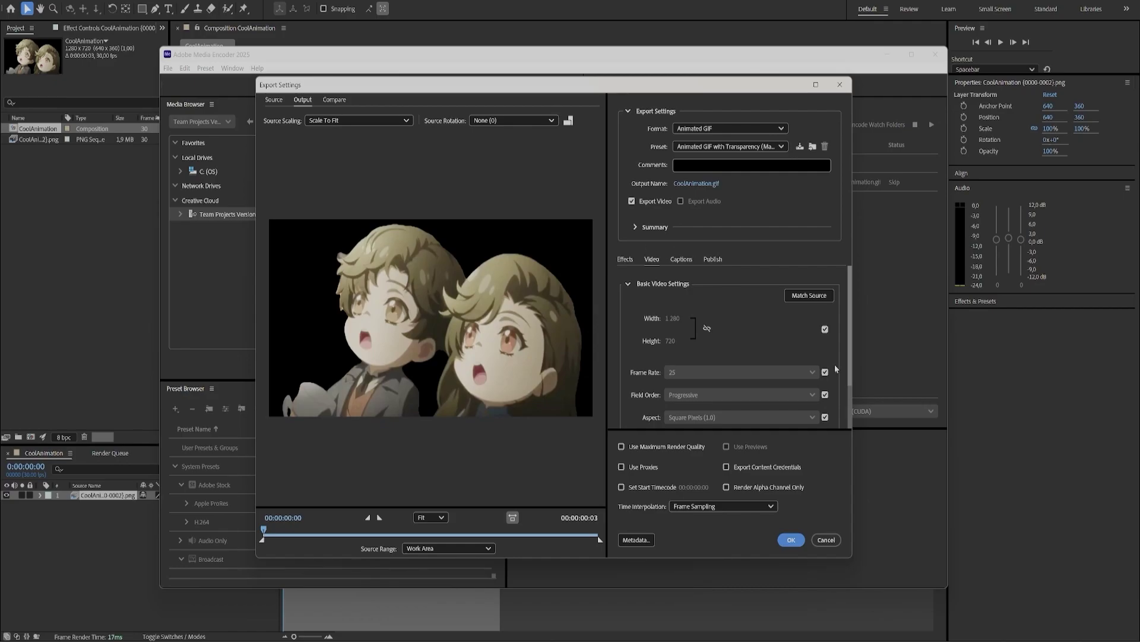
click(825, 330)
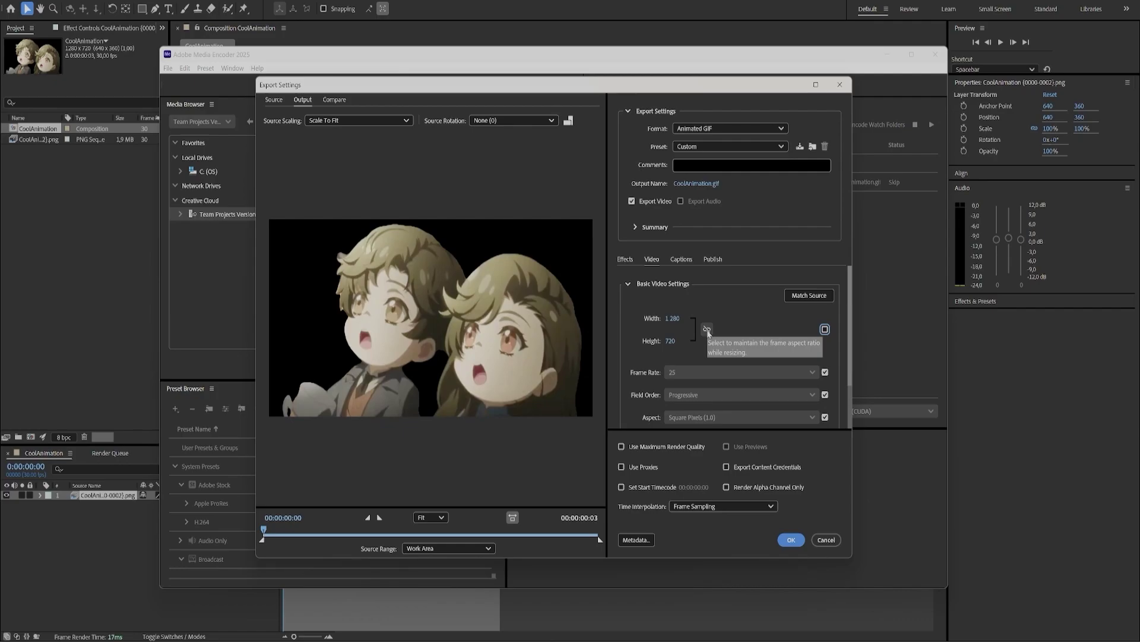
click(707, 331)
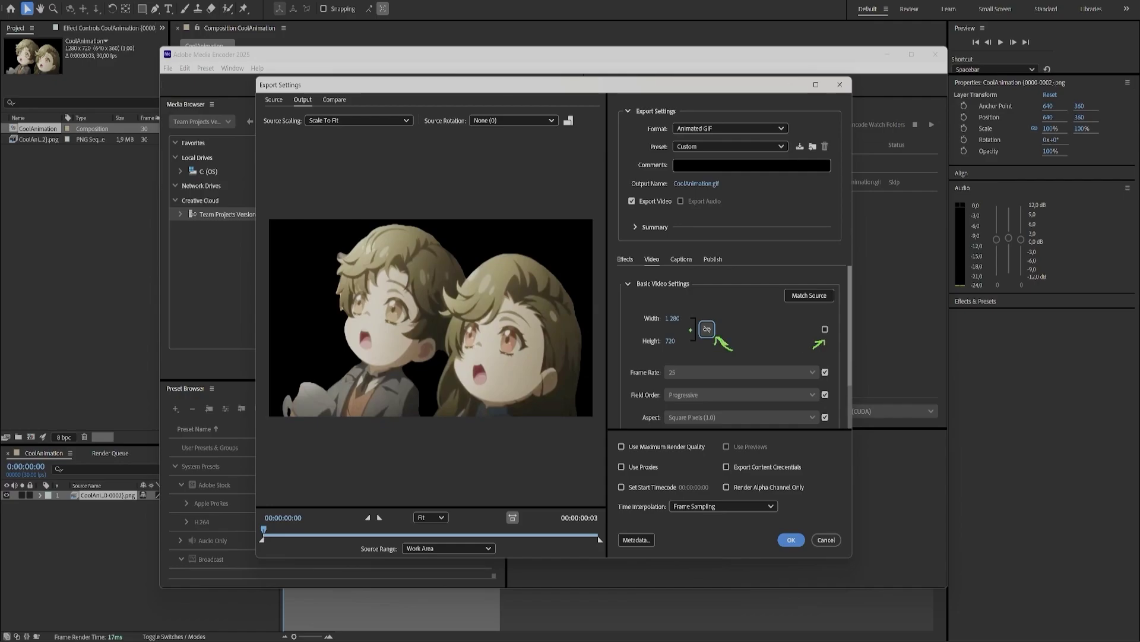
click(682, 321)
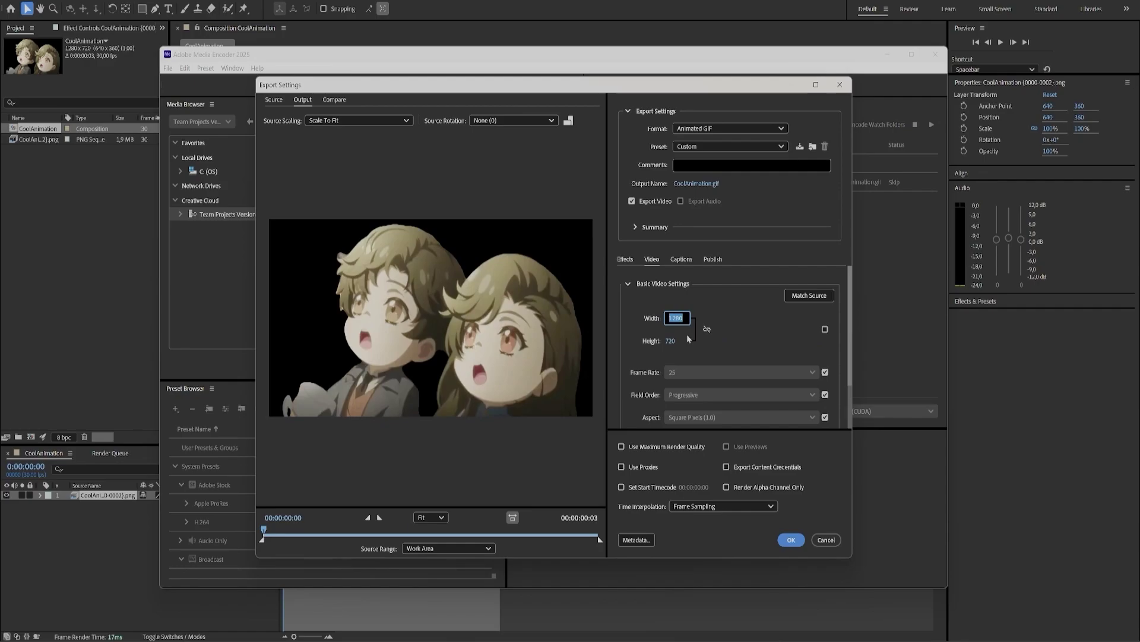
text(512)
key(Return)
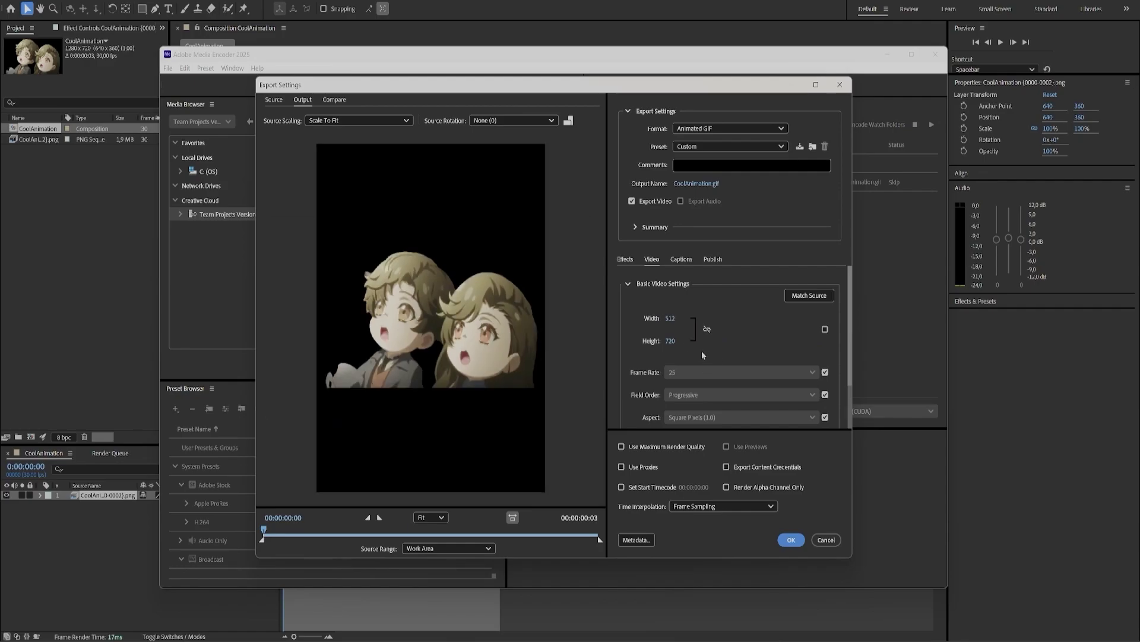
click(672, 342)
text(512)
key(Return)
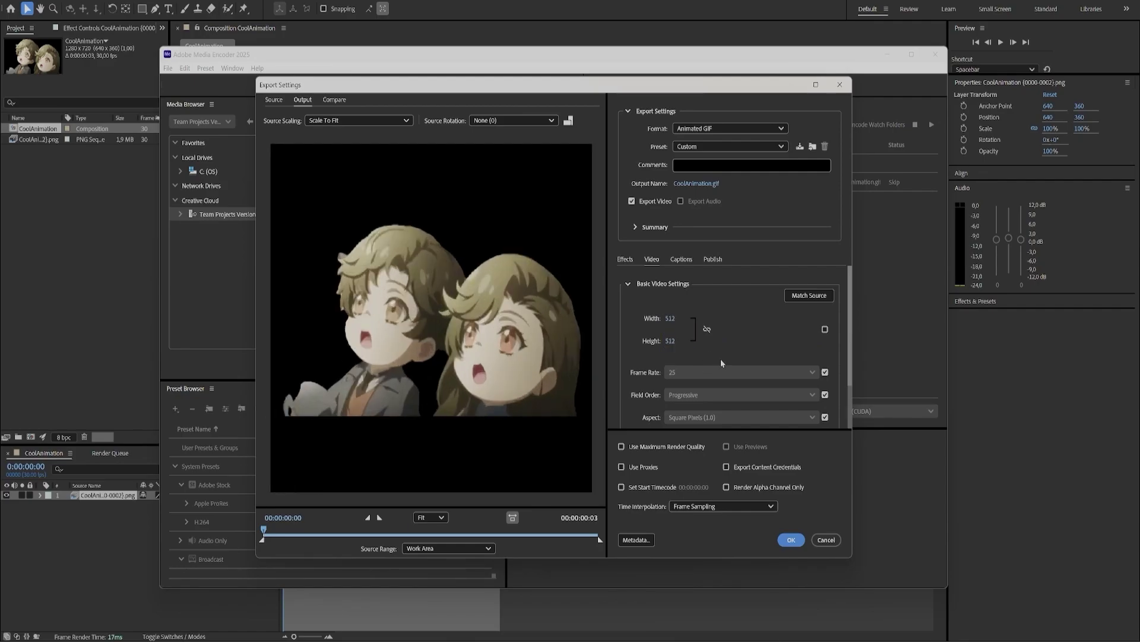
Step: Set the source scaling to Stretch To Fill and accept the export settings
click(381, 122)
key(Escape)
click(399, 172)
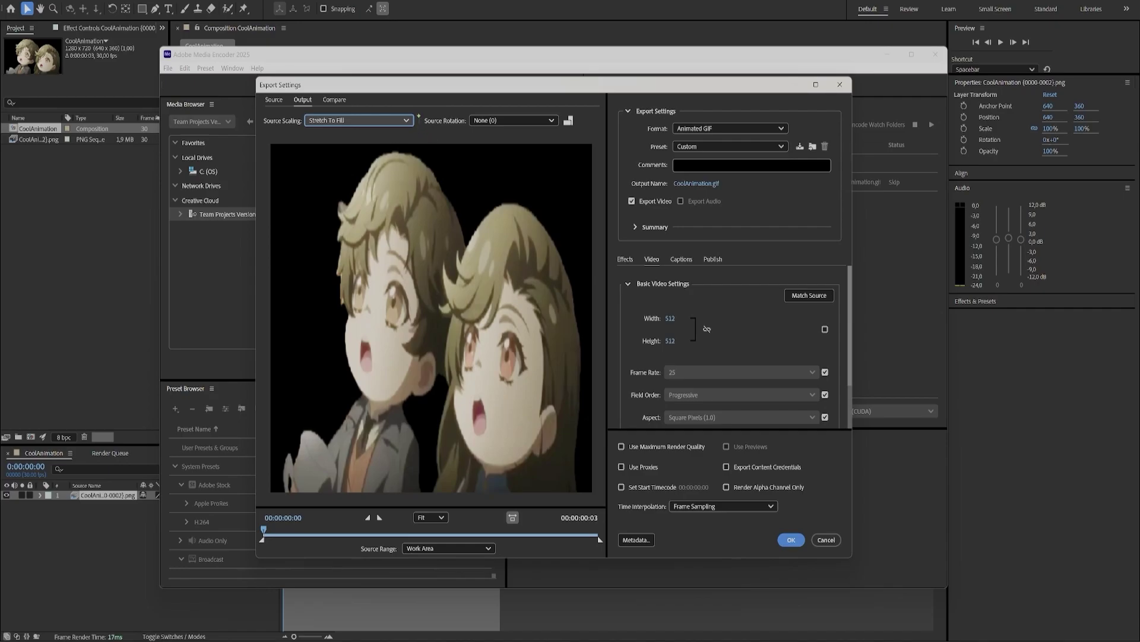
mouse_move(417, 111)
mouse_down()
mouse_move(416, 127)
mouse_move(397, 131)
mouse_move(302, 130)
mouse_move(303, 111)
mouse_move(414, 110)
mouse_up()
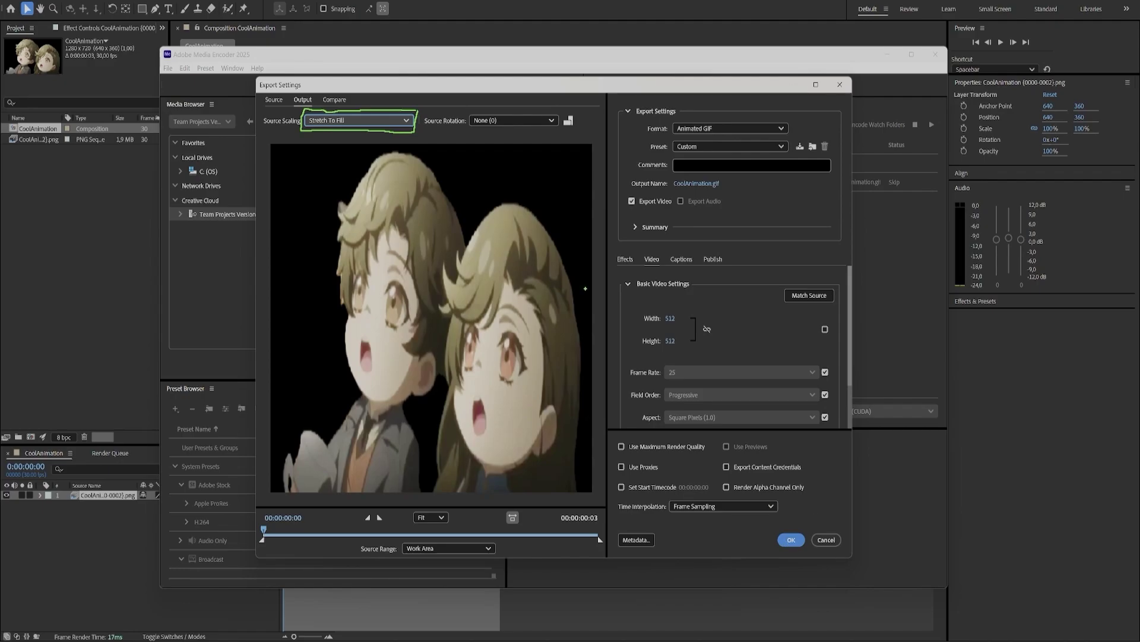
click(791, 540)
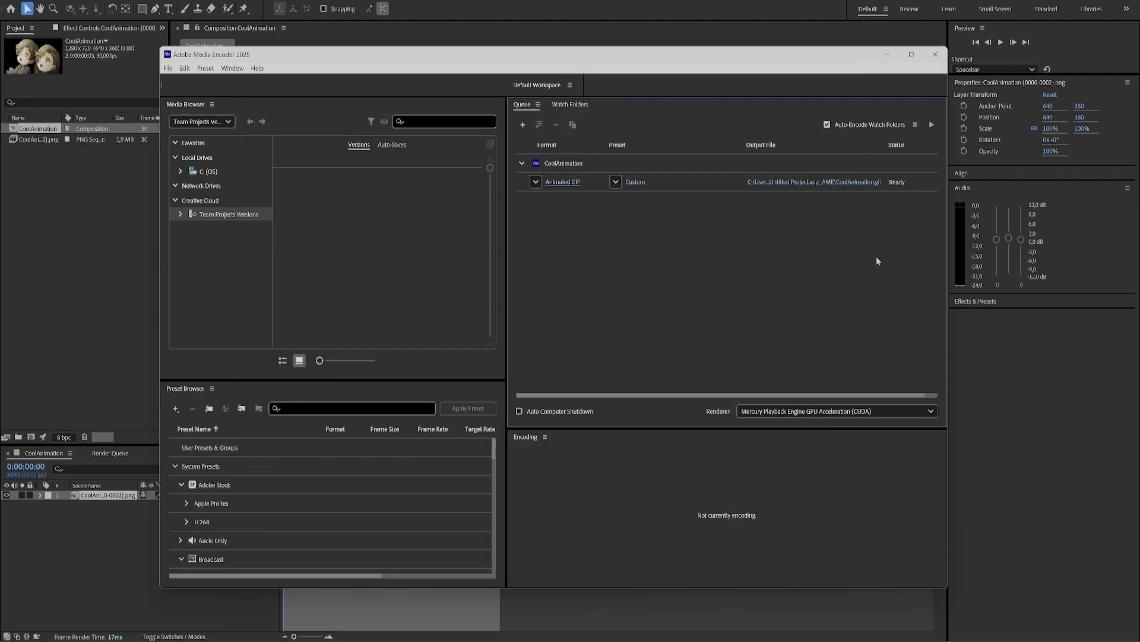
Step: Encode the CoolAnimation queue item and view the exported CoolAnimation.gif from its output folder
click(931, 124)
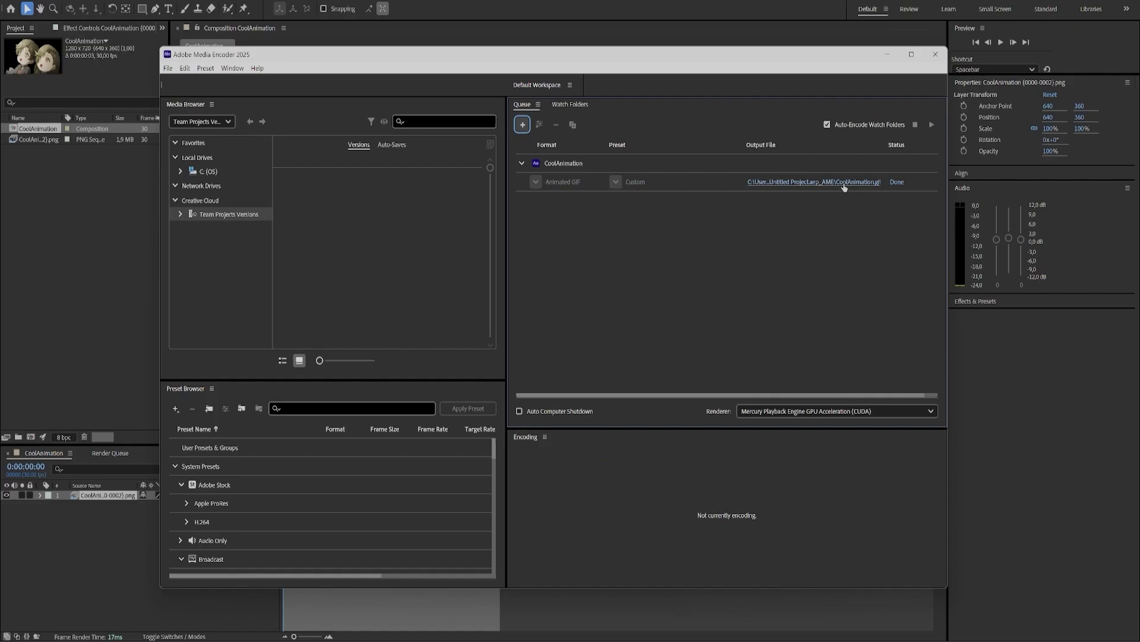
click(814, 181)
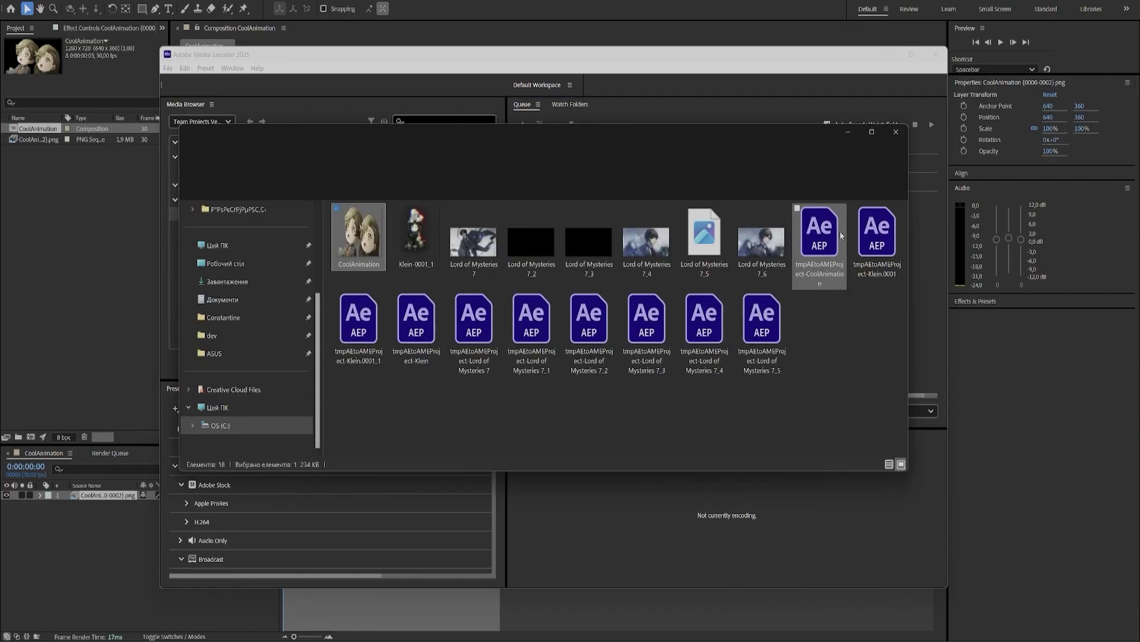
double_click(339, 243)
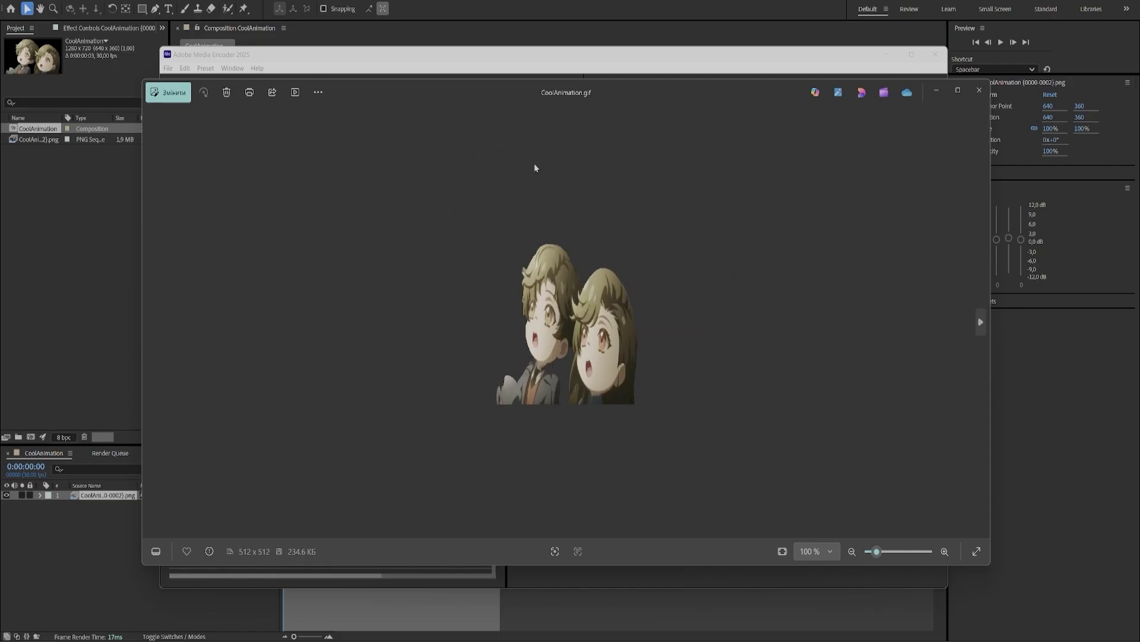
click(981, 92)
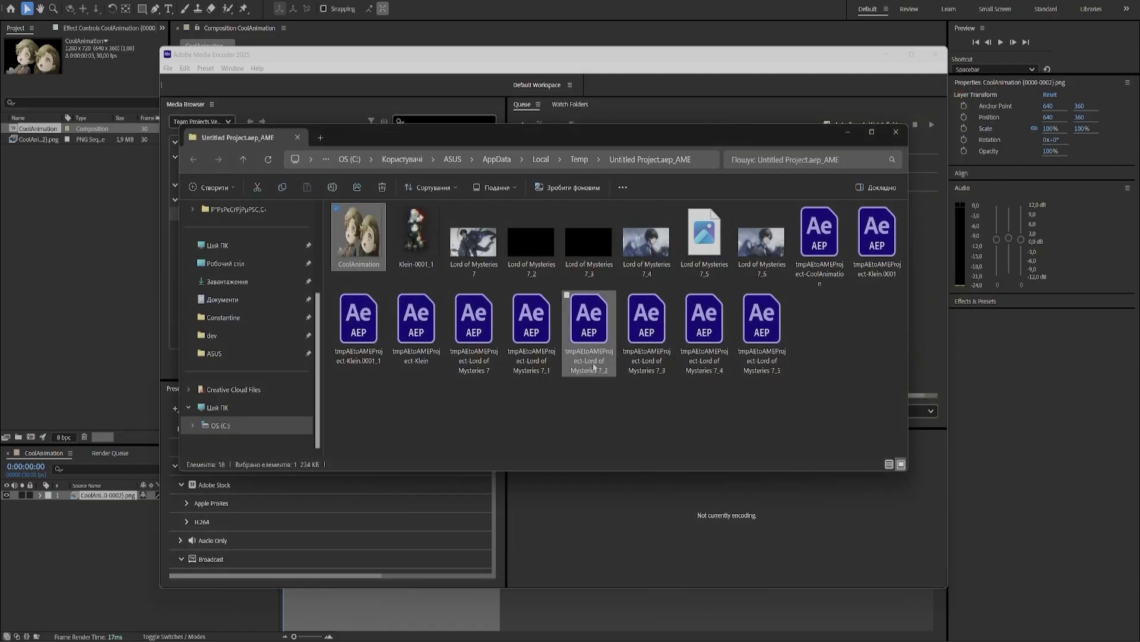
Step: Close the output folder, switch to Nuke, load CoolAnimation.gif into a Read node and show it in the viewer
click(478, 399)
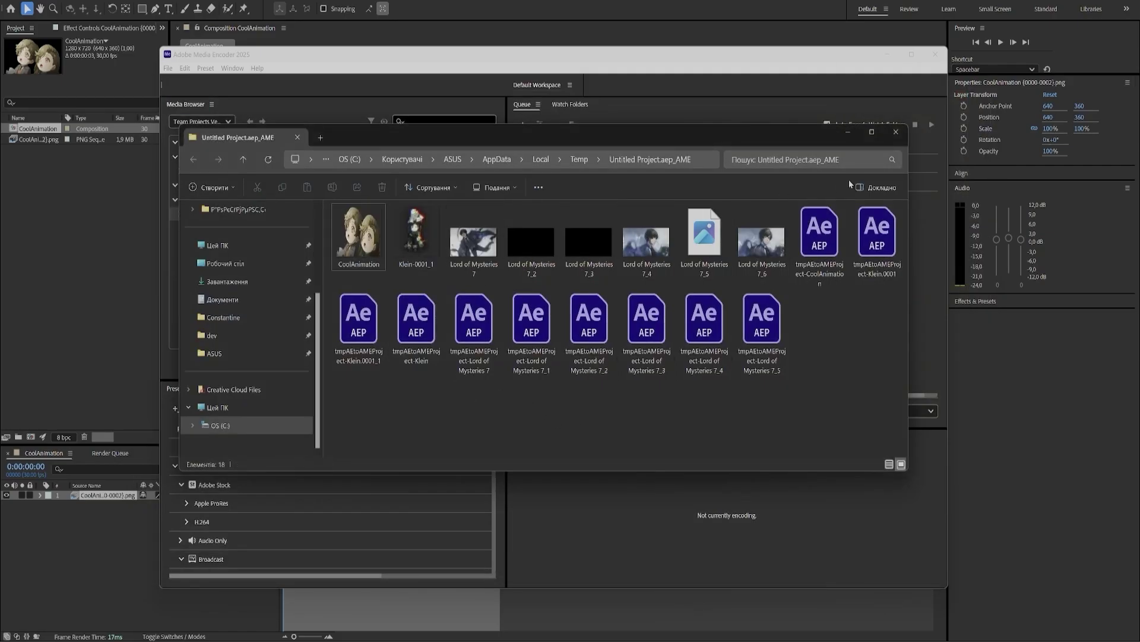
click(901, 138)
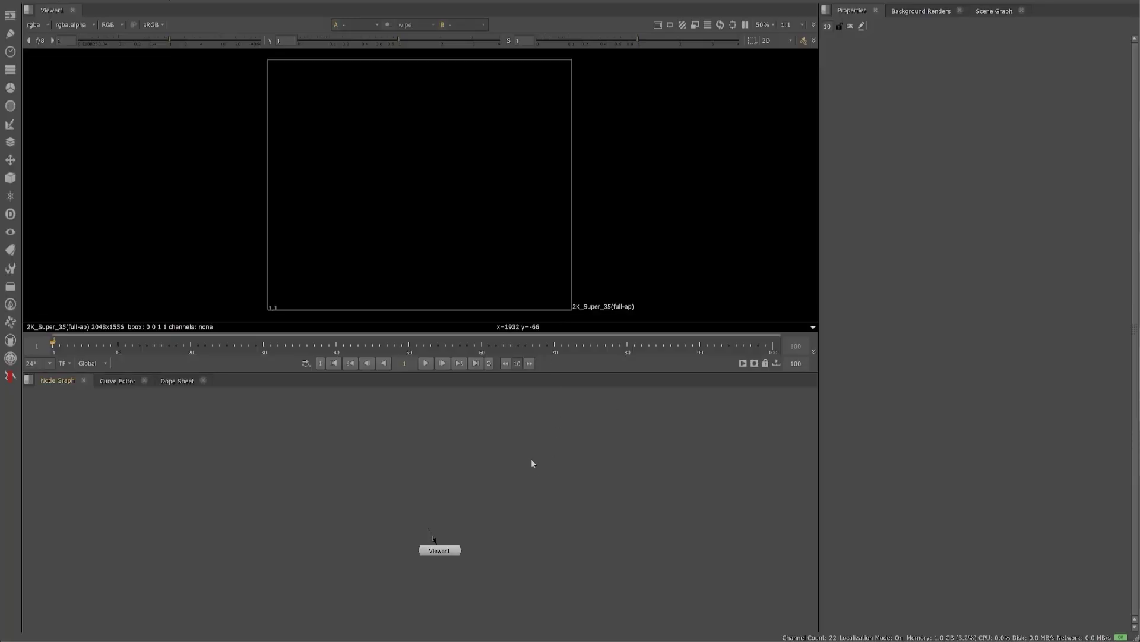
key(r)
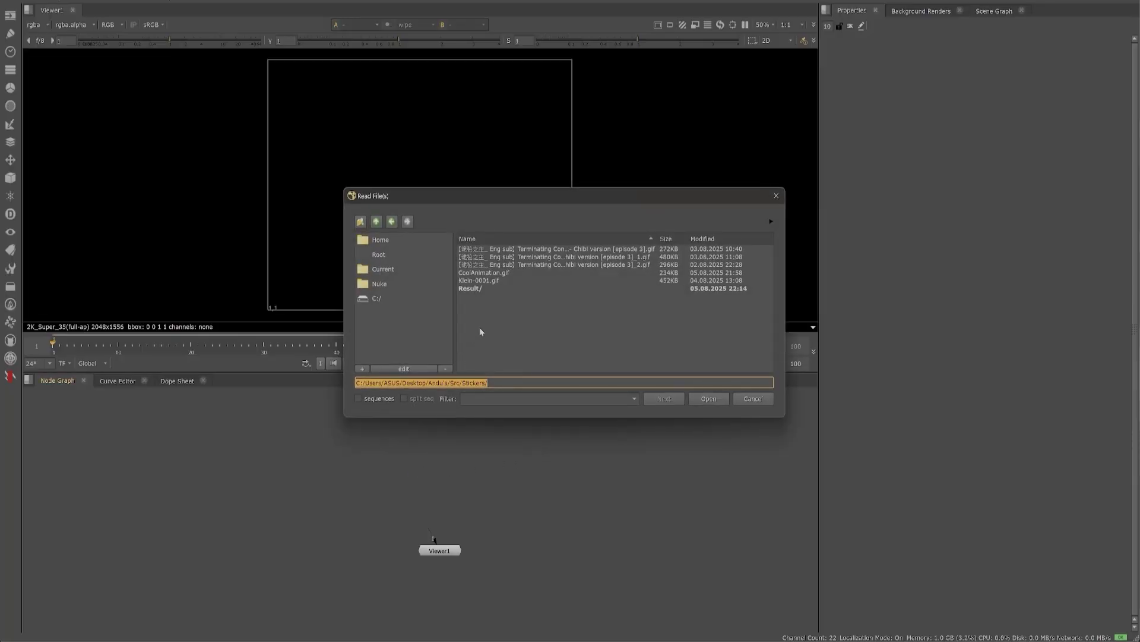
click(538, 272)
click(707, 399)
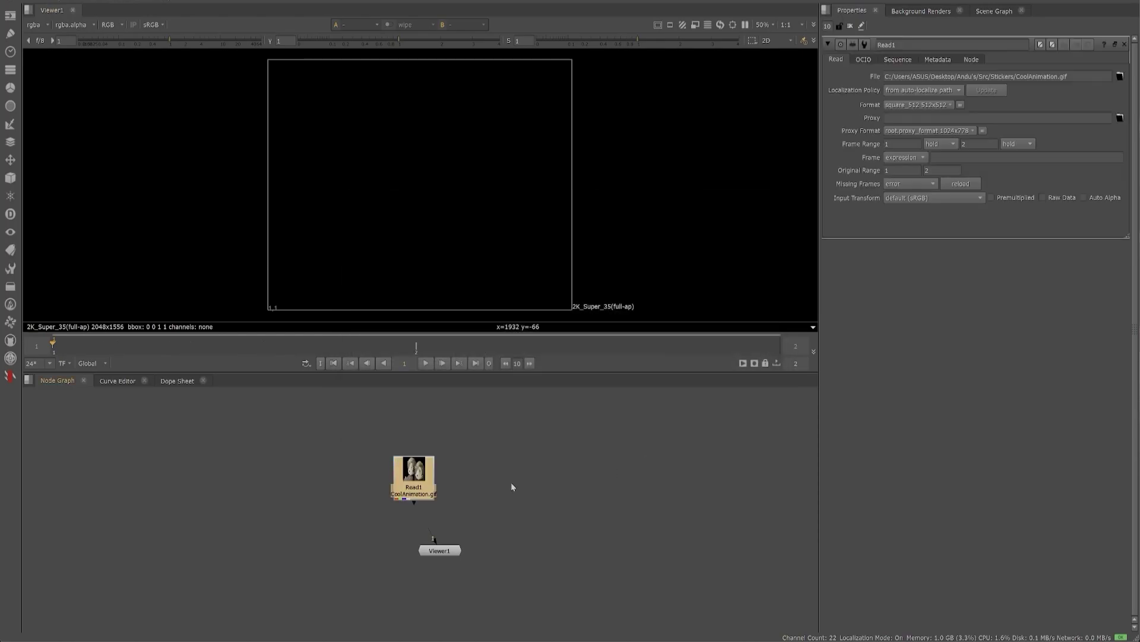
drag(433, 498, 380, 473)
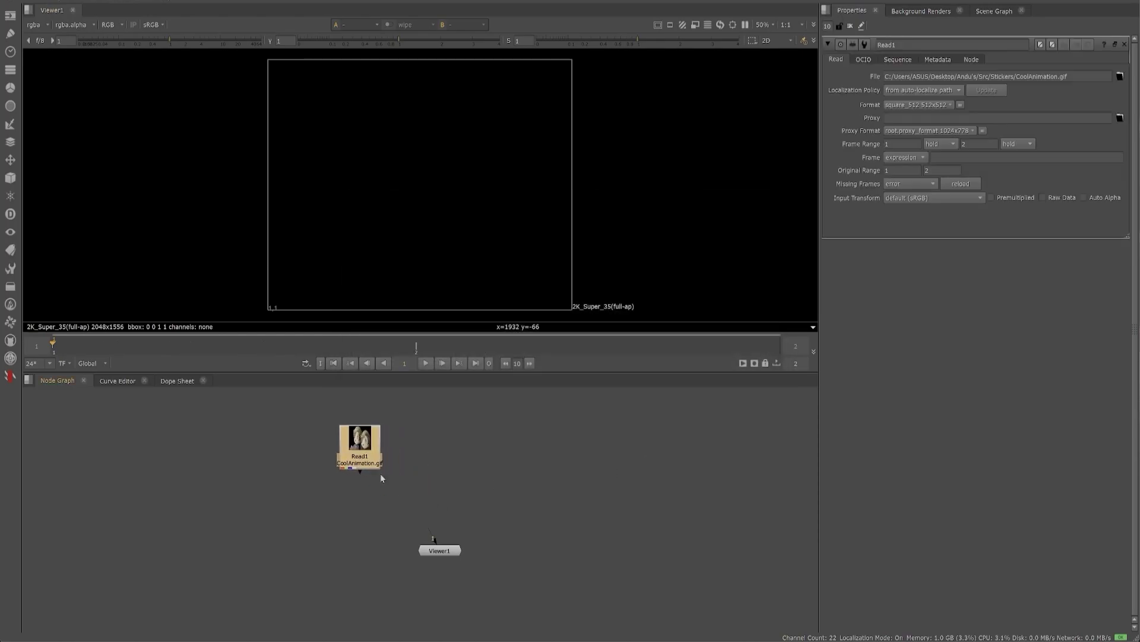
key(1)
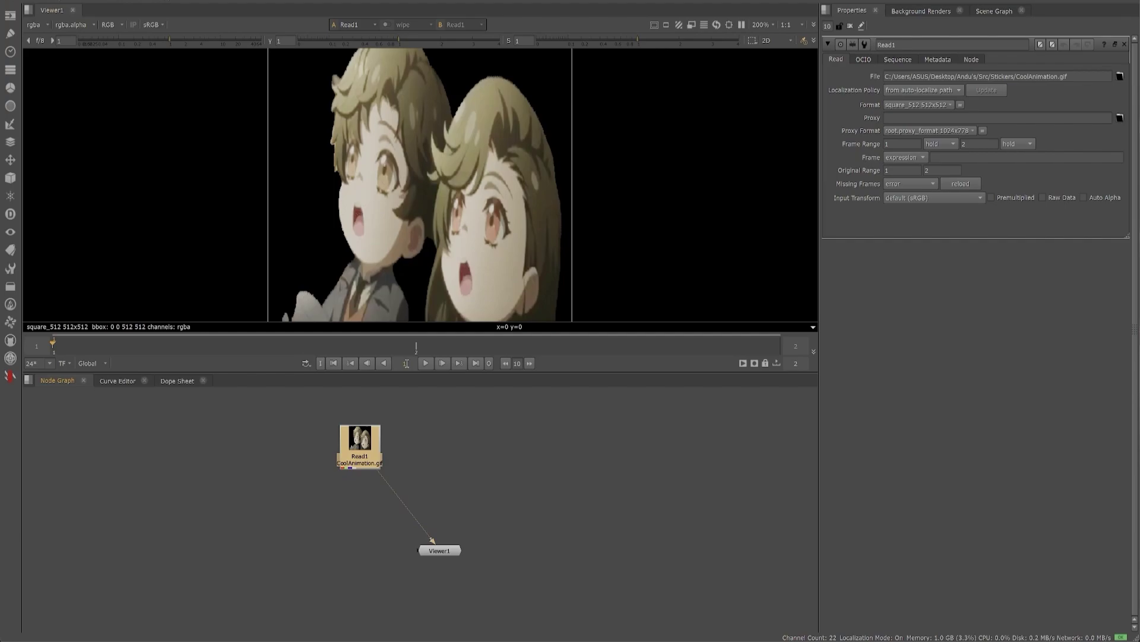
Step: Play the animation at its current rate and try a playback rate of 5 fps
click(426, 363)
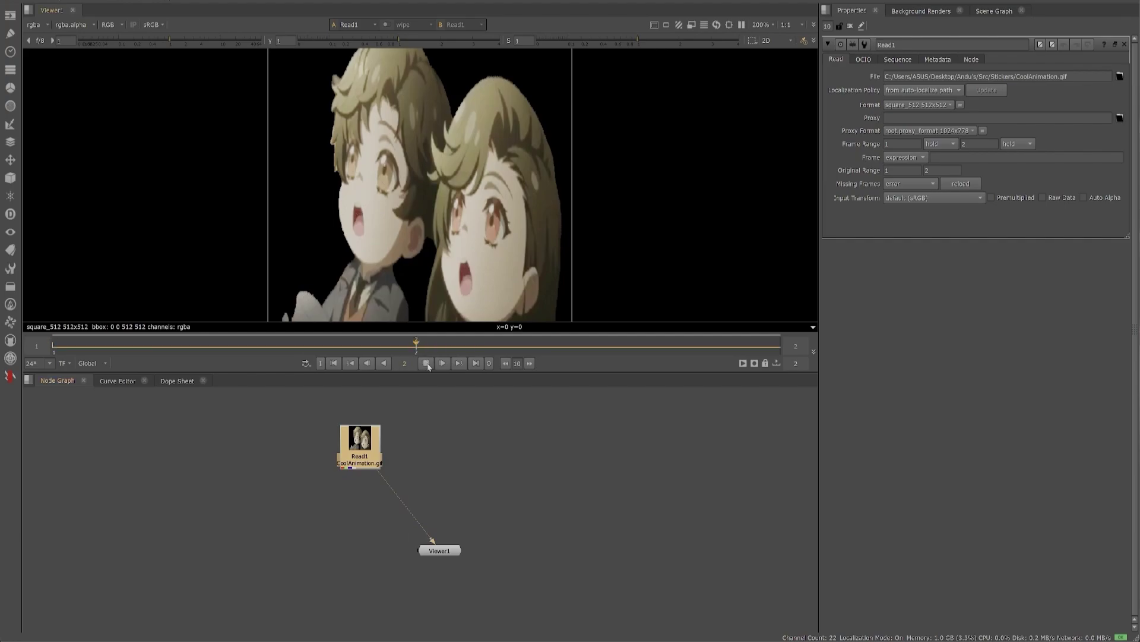
click(33, 364)
text(50)
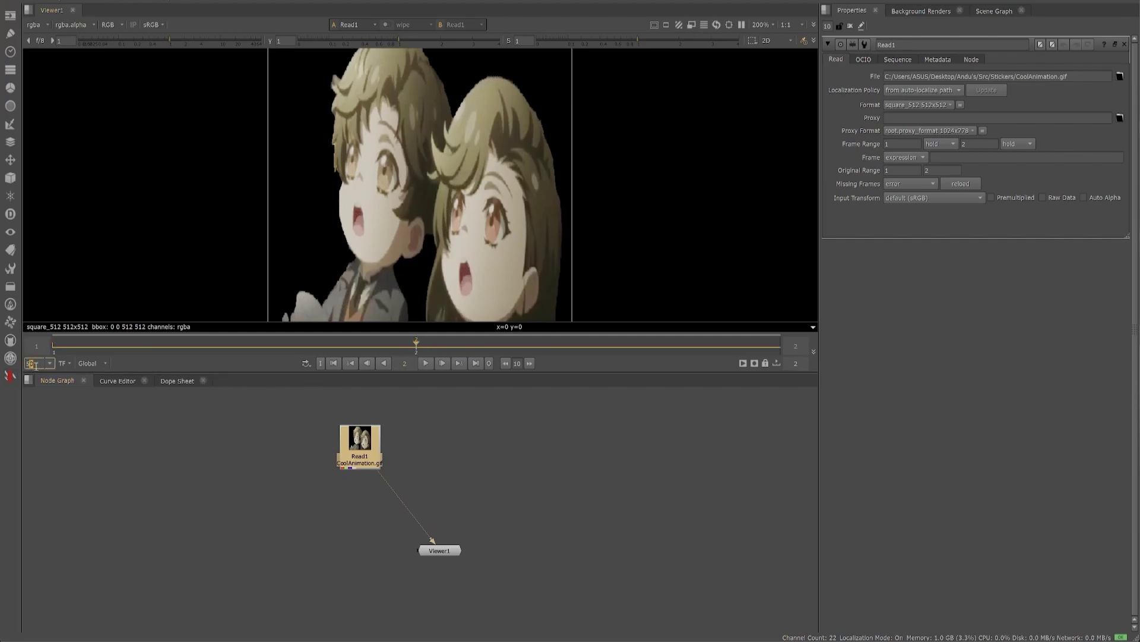
click(99, 440)
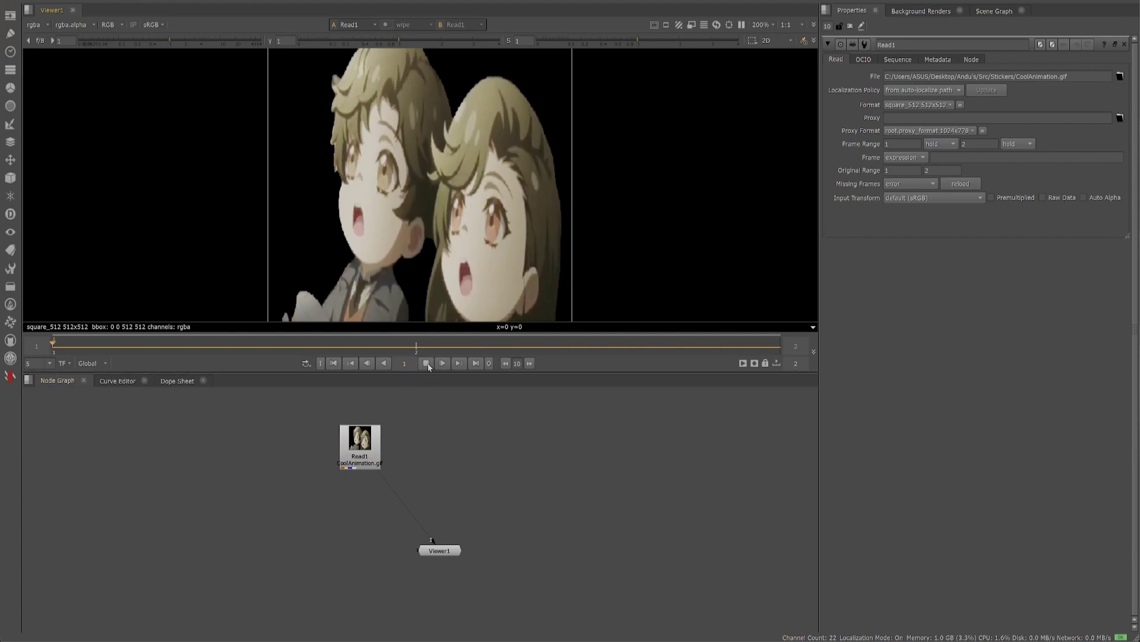
click(426, 363)
click(426, 363)
Step: Set the viewer's playback rate to 10 fps and preview the animation
click(32, 363)
text(10)
key(Return)
click(426, 363)
click(426, 363)
Step: Add a ColorCorrect node after Read1, setting master saturation to 1.48 and slightly lowering master contrast
key(c)
click(1008, 100)
click(1000, 113)
click(1017, 99)
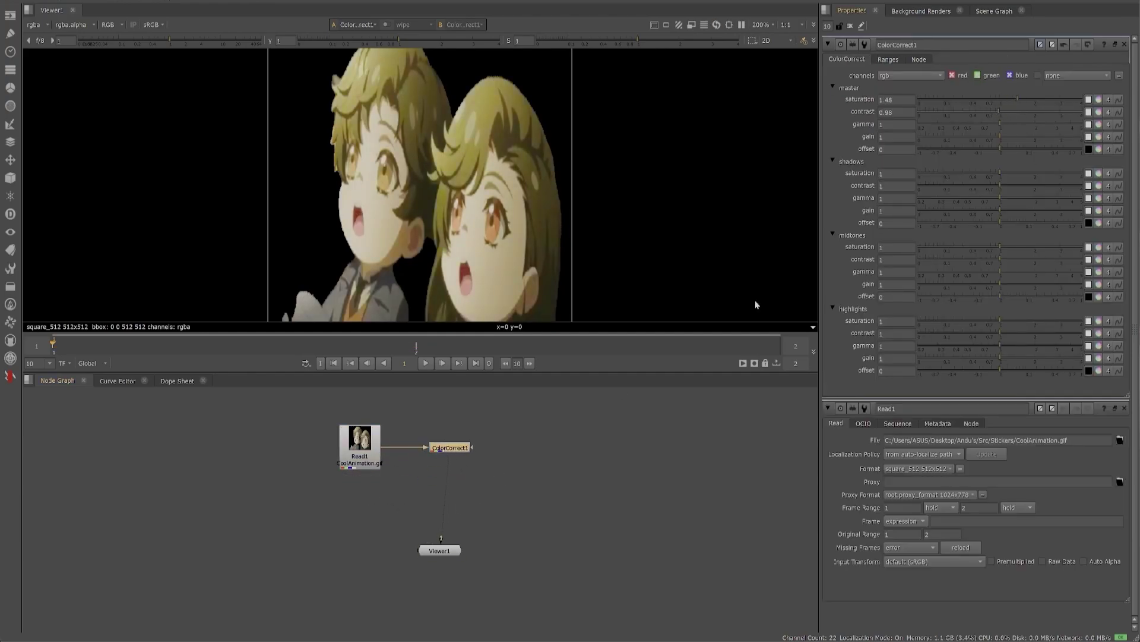
Step: Add a Grade node after ColorCorrect1 and set its whitepoint to 3.35
key(g)
click(1064, 99)
click(1068, 99)
Step: Make room above the viewer and insert an Exponential Glow node between Grade1 and the viewer
drag(440, 550, 445, 577)
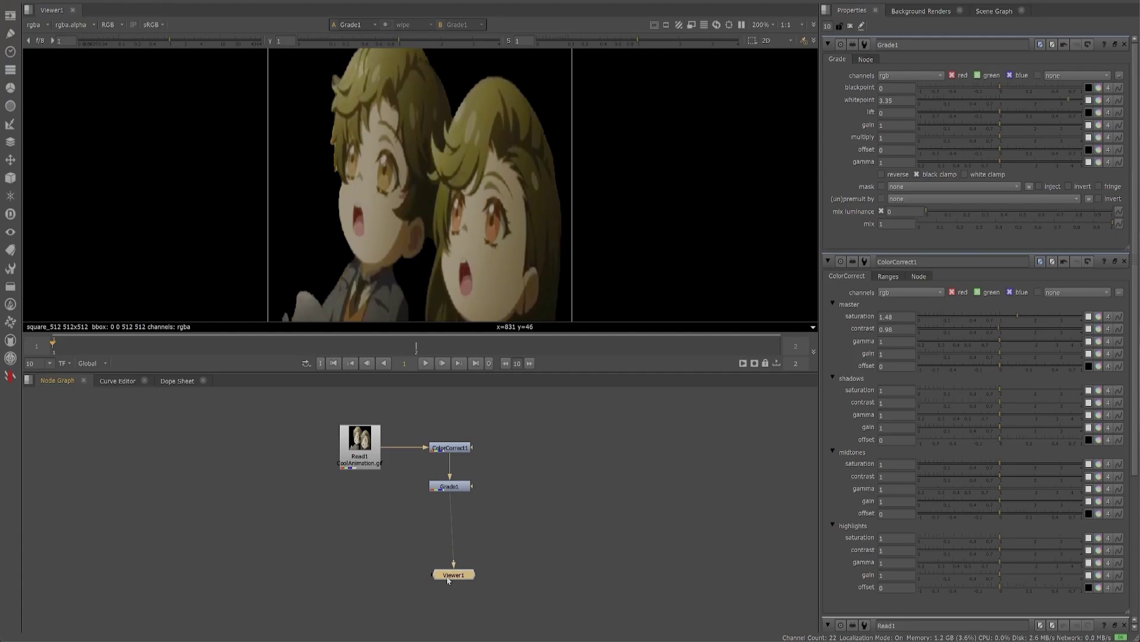
click(423, 518)
key(Tab)
text(expo)
key(Return)
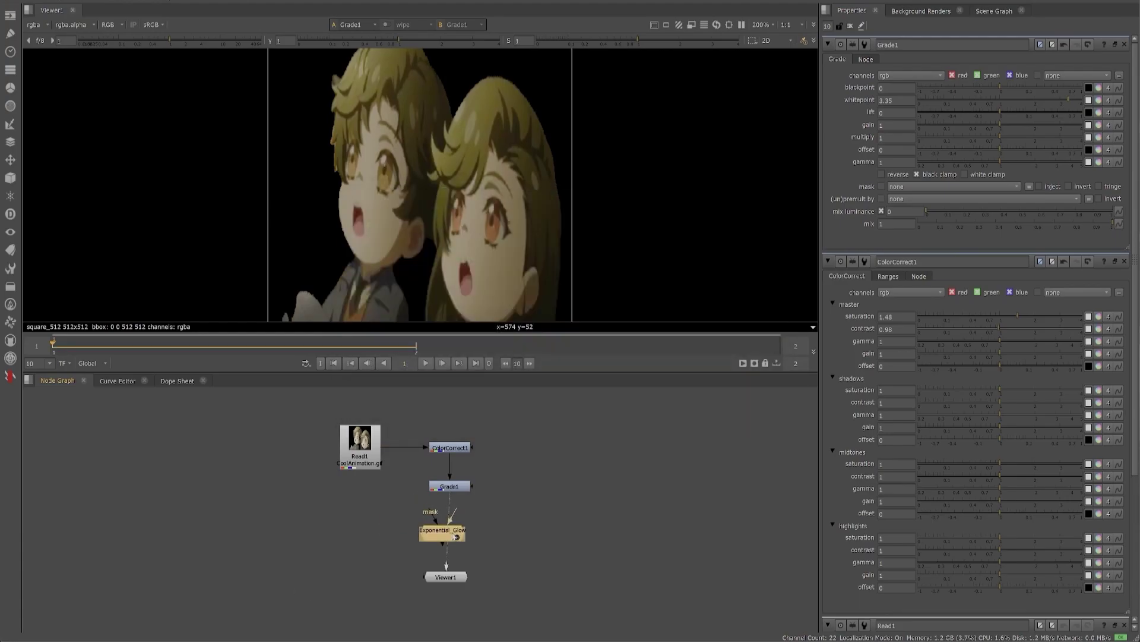
Step: Try glow settings of falloff 0.96, intensity 35, size 0.3 and squeeze 1.8
drag(989, 173, 977, 173)
click(1112, 186)
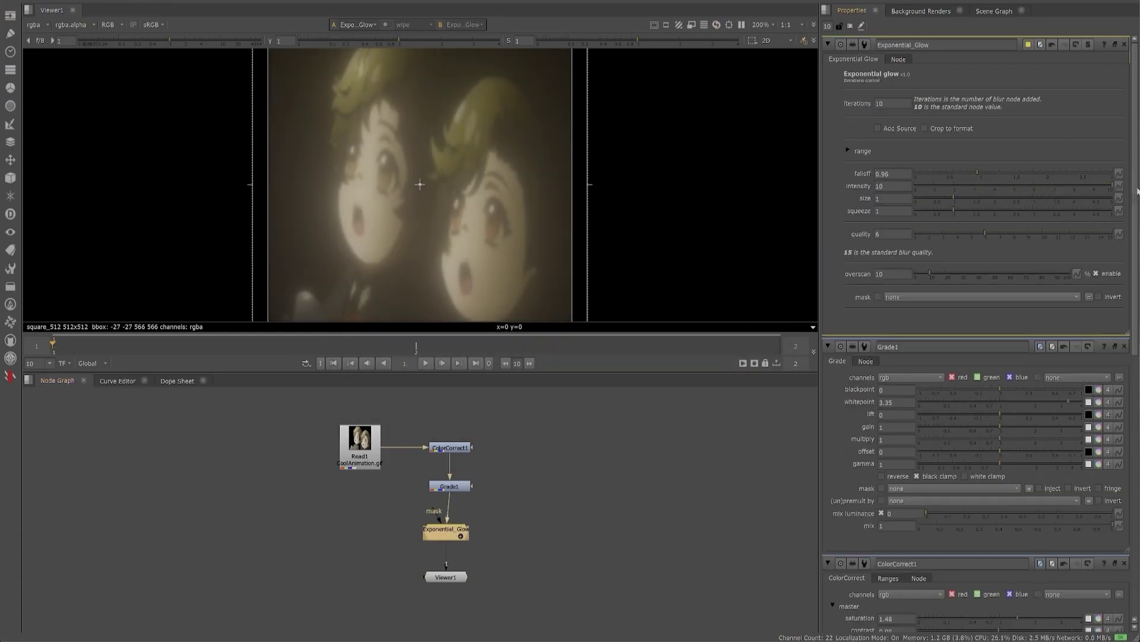
click(927, 198)
click(982, 209)
click(988, 209)
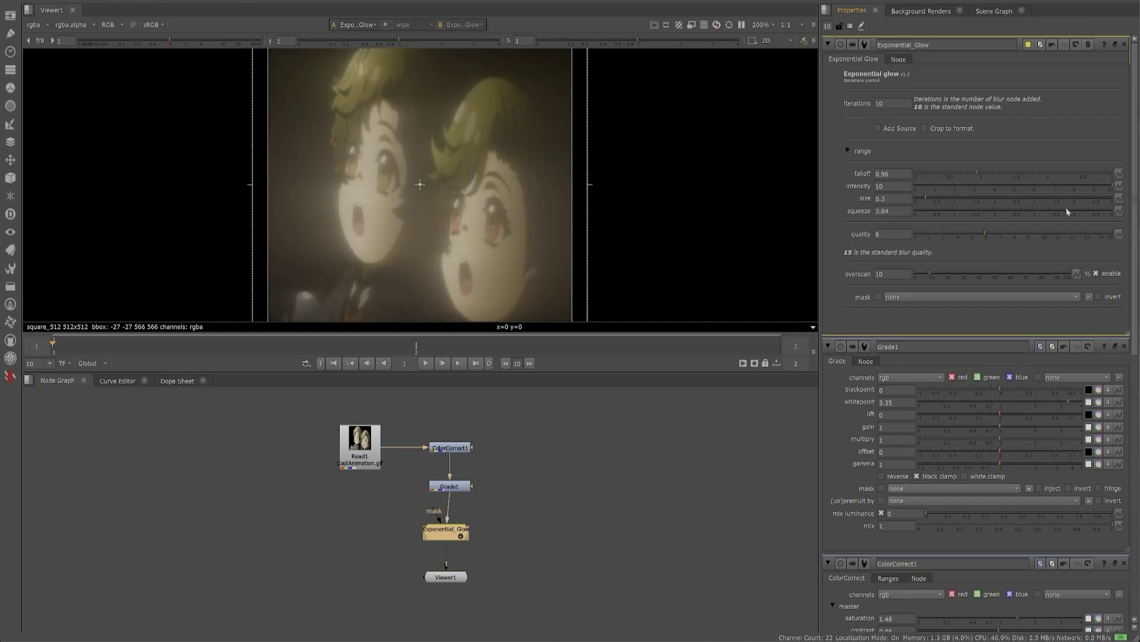
text(l35)
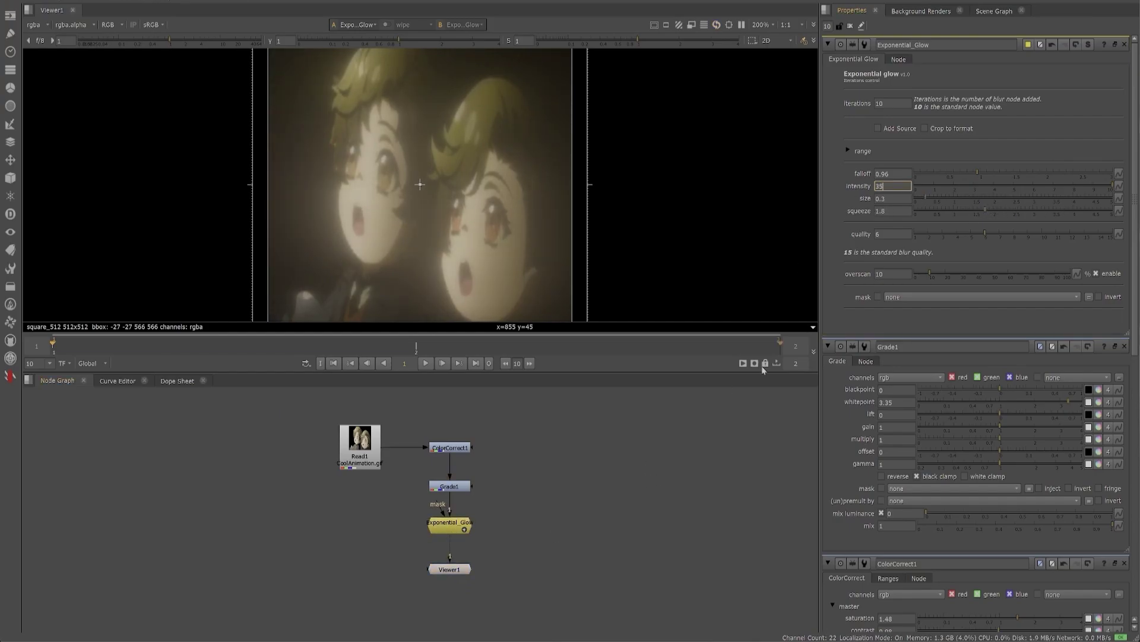
key(Return)
Step: Set the glow's falloff to 1.15, intensity to 10, size to 3.04 and squeeze to 1.5
click(919, 199)
click(961, 211)
mouse_move(960, 213)
mouse_down()
mouse_move(900, 215)
mouse_move(975, 213)
mouse_up()
click(1028, 199)
click(998, 173)
click(1035, 199)
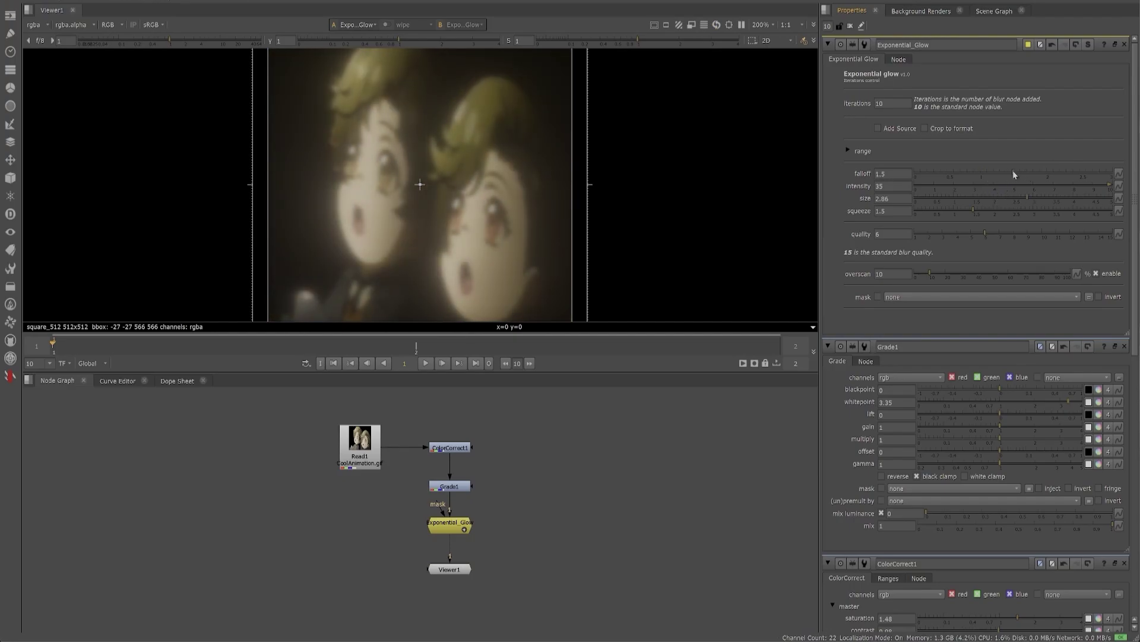
click(1111, 186)
click(991, 174)
Step: Set ColorCorrect1's master saturation to 1.9 and master contrast to 1.12
double_click(450, 448)
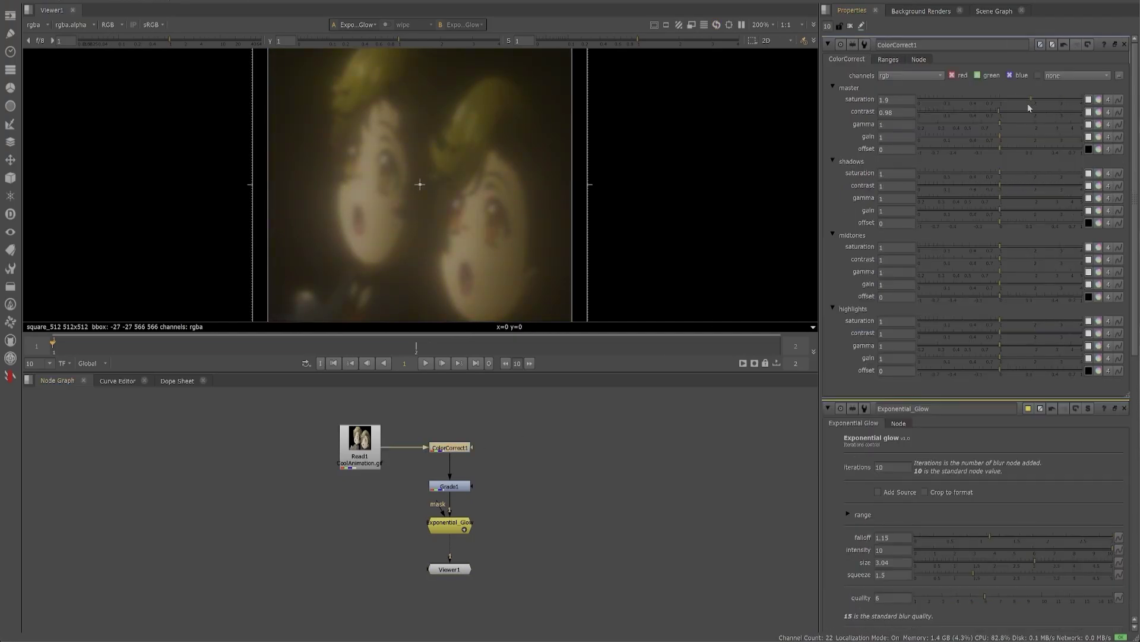
click(1031, 100)
Step: Add a Chromatik node on a separate branch below Read1 and show it in the viewer
drag(358, 520, 415, 507)
key(Tab)
text(chromatik)
key(Return)
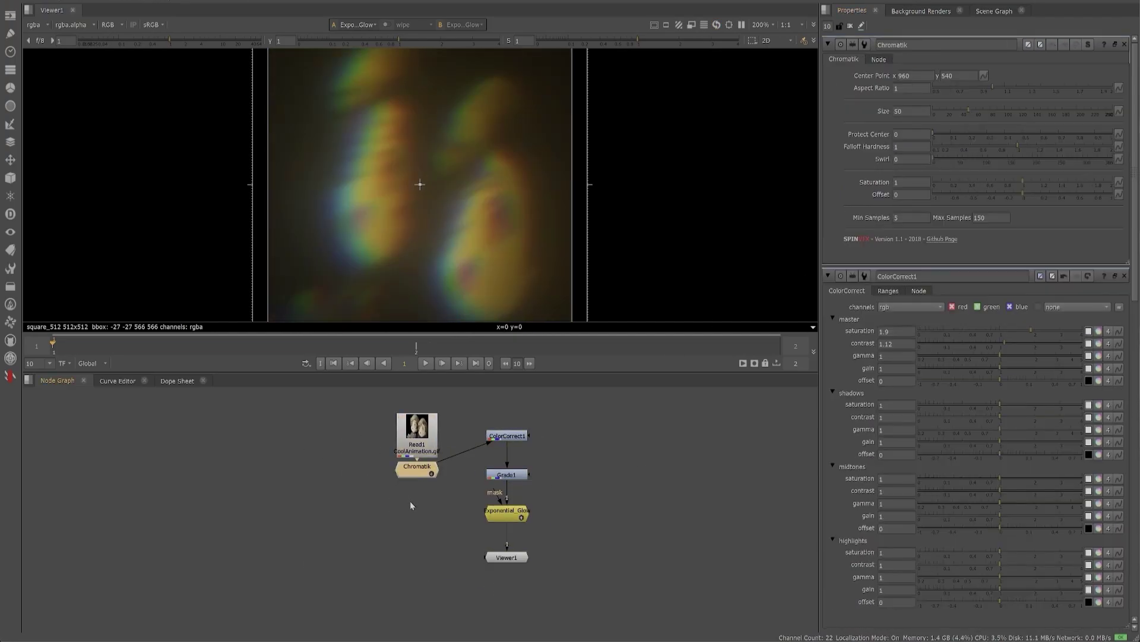
click(391, 496)
key(1)
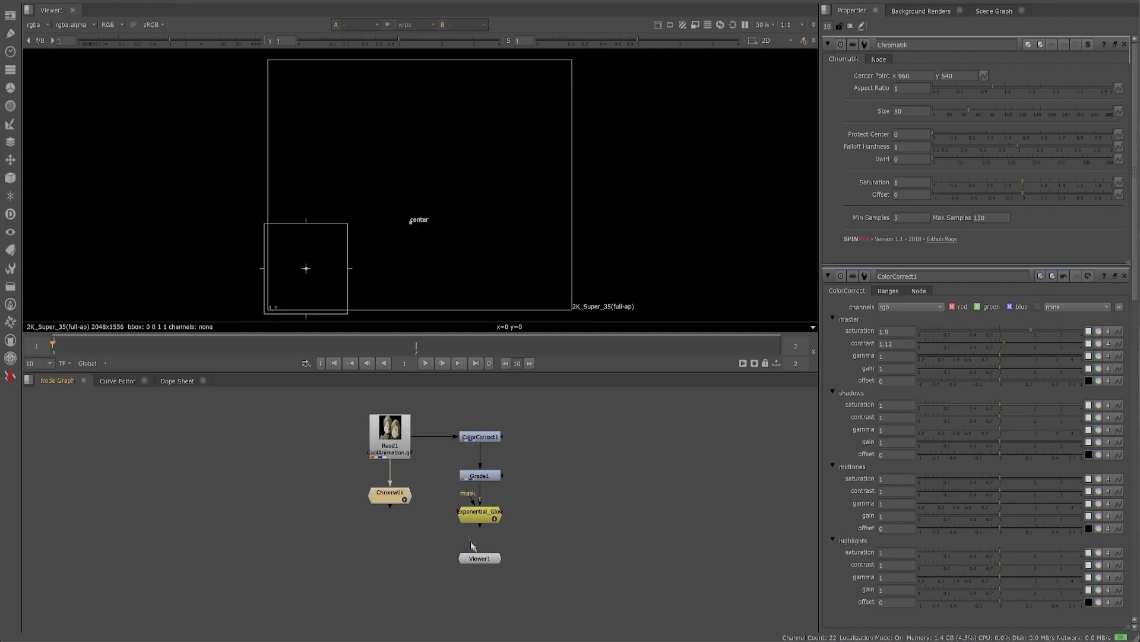
Step: Set Chromatik's size to 53, protect center to 0.605, swirl to 112, saturation to 1.38 and offset to -0.06
mouse_move(968, 110)
mouse_down()
mouse_move(952, 110)
mouse_move(1104, 132)
mouse_move(1041, 133)
mouse_up()
mouse_move(1023, 181)
mouse_down()
mouse_move(1058, 182)
mouse_move(982, 158)
mouse_move(1016, 191)
mouse_up()
click(1019, 191)
Step: Add a Merge node combining Read1 with the Chromatik output and show it in the viewer
click(395, 558)
key(m)
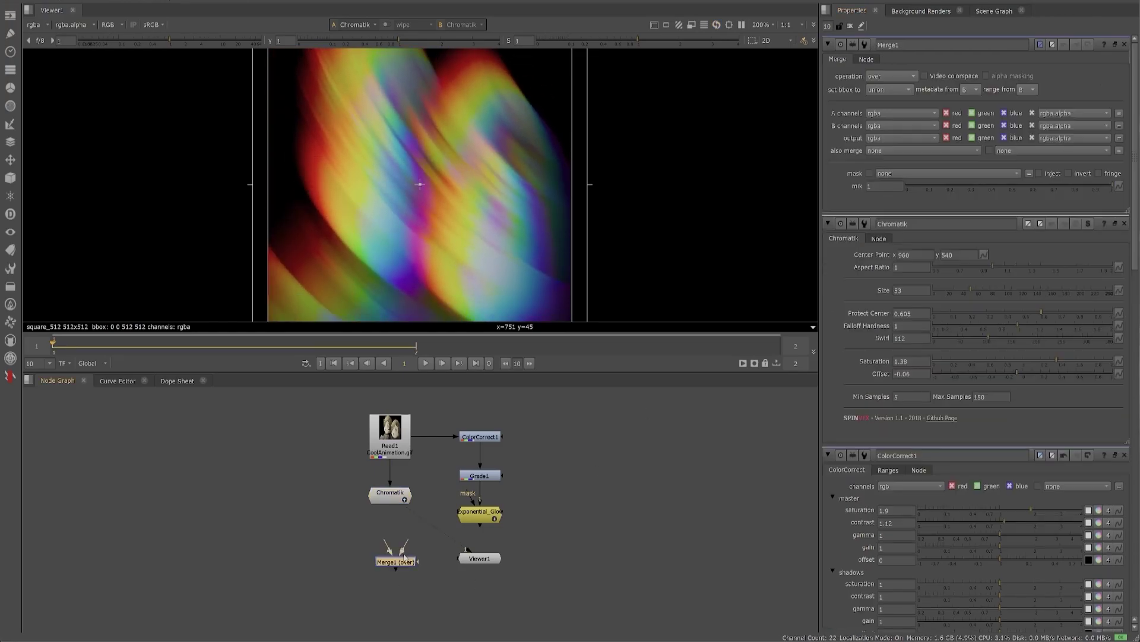
drag(390, 546, 422, 550)
key(1)
drag(429, 540, 394, 442)
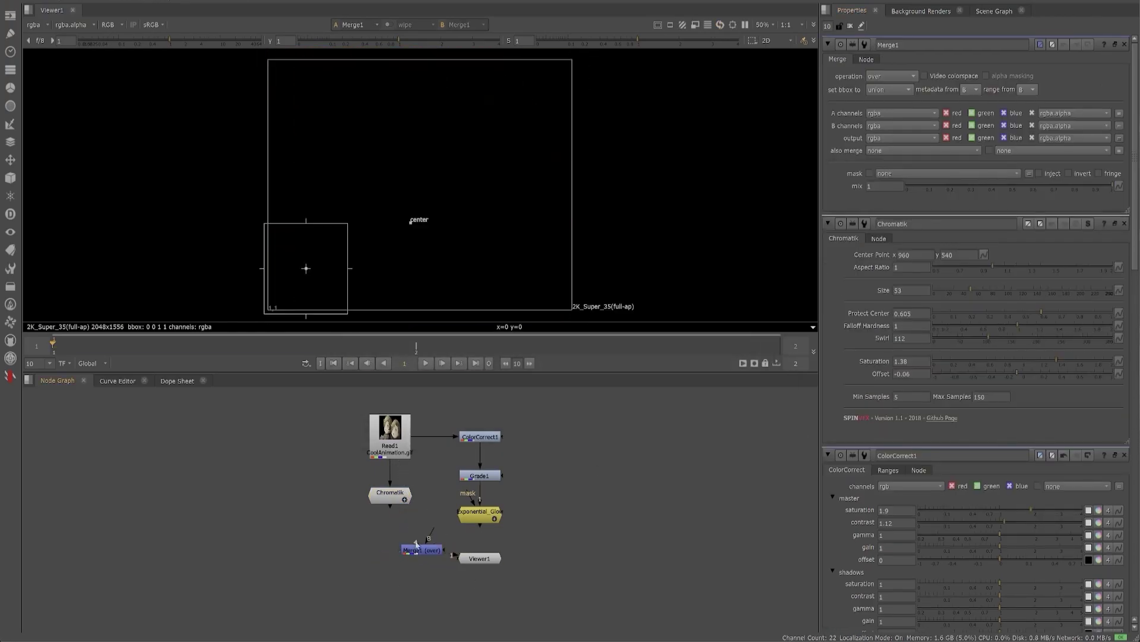
Step: Set Chromatik's swirl to 124 and offset to 0.49
double_click(389, 494)
drag(989, 159, 996, 158)
click(1067, 193)
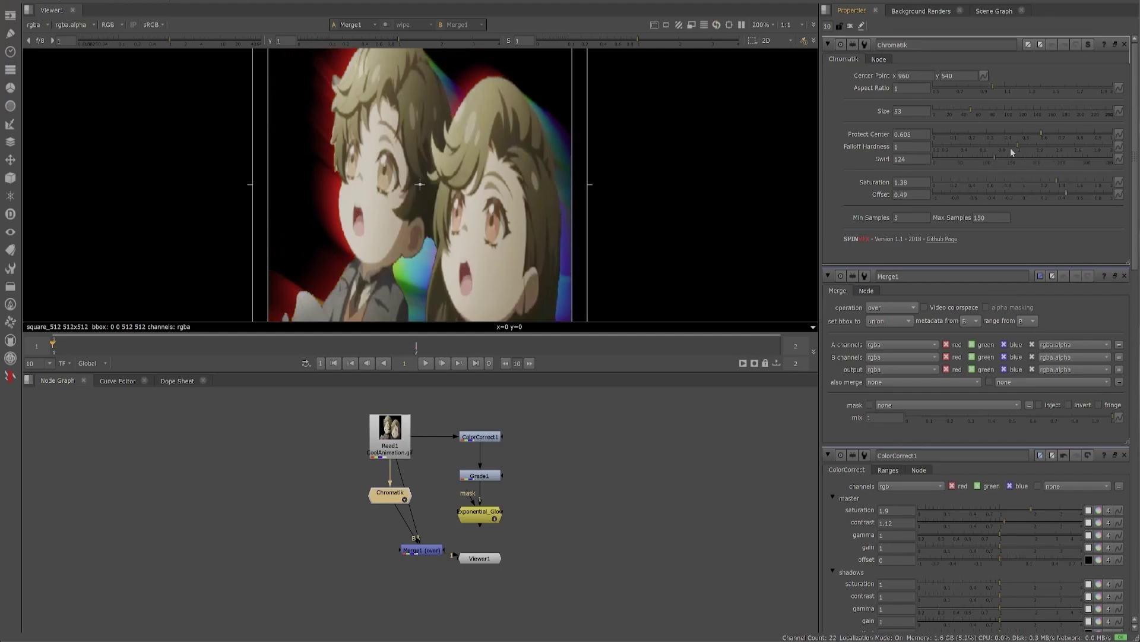
Step: Delete the Merge node and add a second Exponential Glow below Chromatik with an intensity of 1.55
drag(420, 551, 386, 545)
key(Delete)
key(Tab)
key(Return)
drag(939, 186, 945, 186)
drag(389, 544, 389, 567)
Step: Insert a ColorCorrect node between Chromatik and the second glow with master saturation 3.1, and reposition the viewer below the branch
click(274, 591)
key(c)
drag(283, 596, 399, 539)
drag(1001, 100, 1063, 101)
double_click(389, 578)
drag(479, 558, 471, 614)
drag(471, 615, 453, 524)
drag(453, 523, 485, 564)
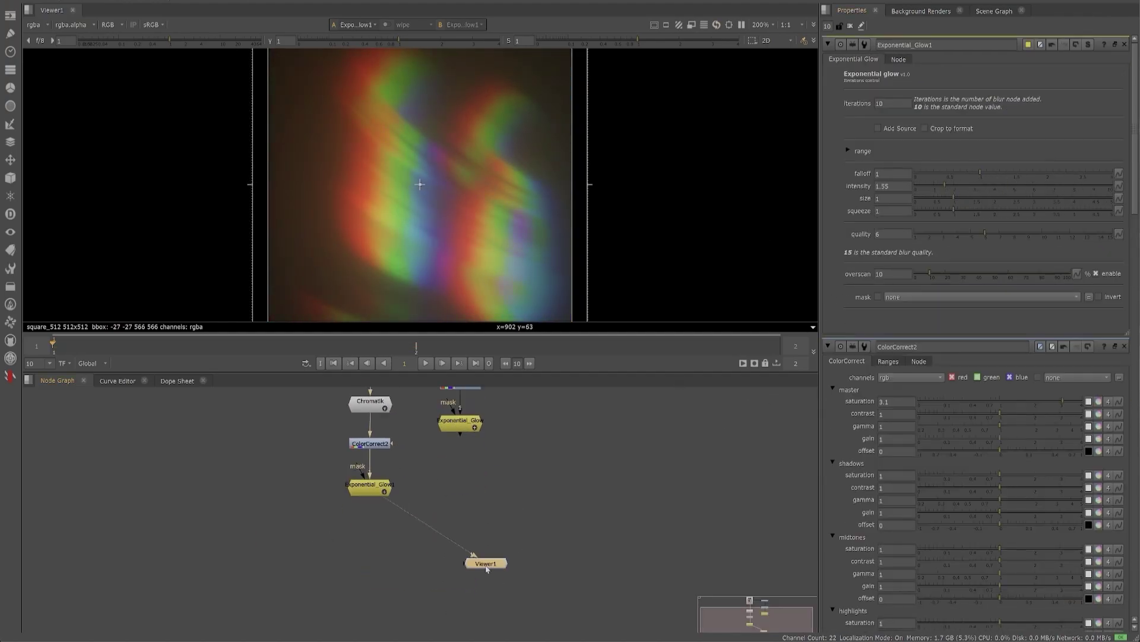
Step: Load CoolAnimation.gif into a second Read node, merge it over the second glow's output and view the merge
click(512, 477)
drag(512, 477, 525, 507)
drag(452, 567, 422, 597)
key(r)
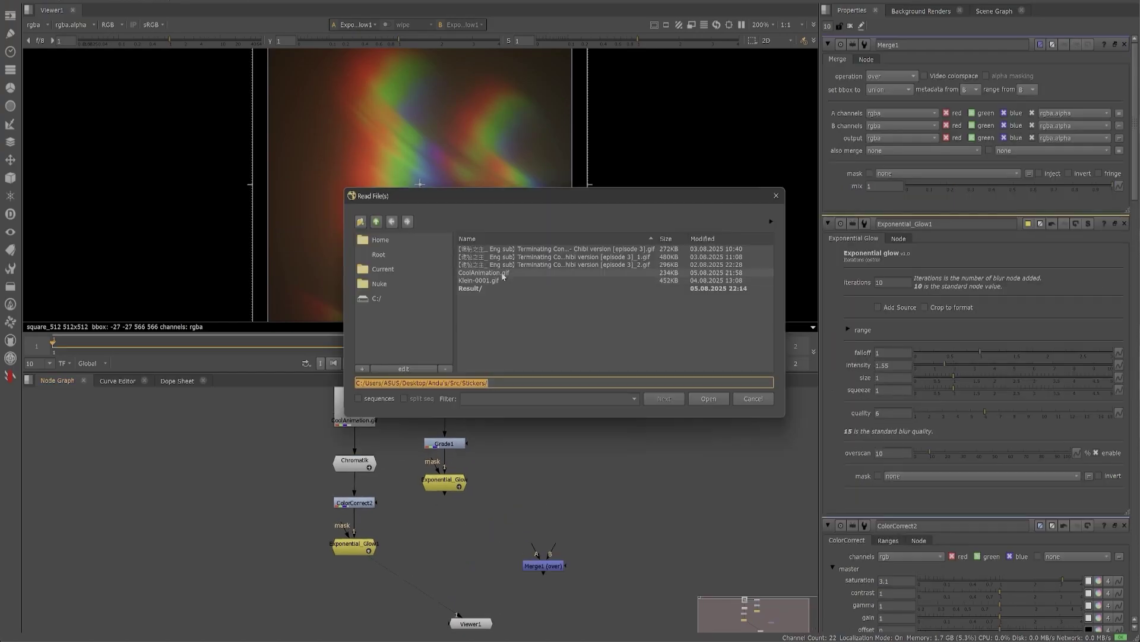
key(Return)
key(m)
drag(516, 564, 358, 551)
click(536, 568)
key(1)
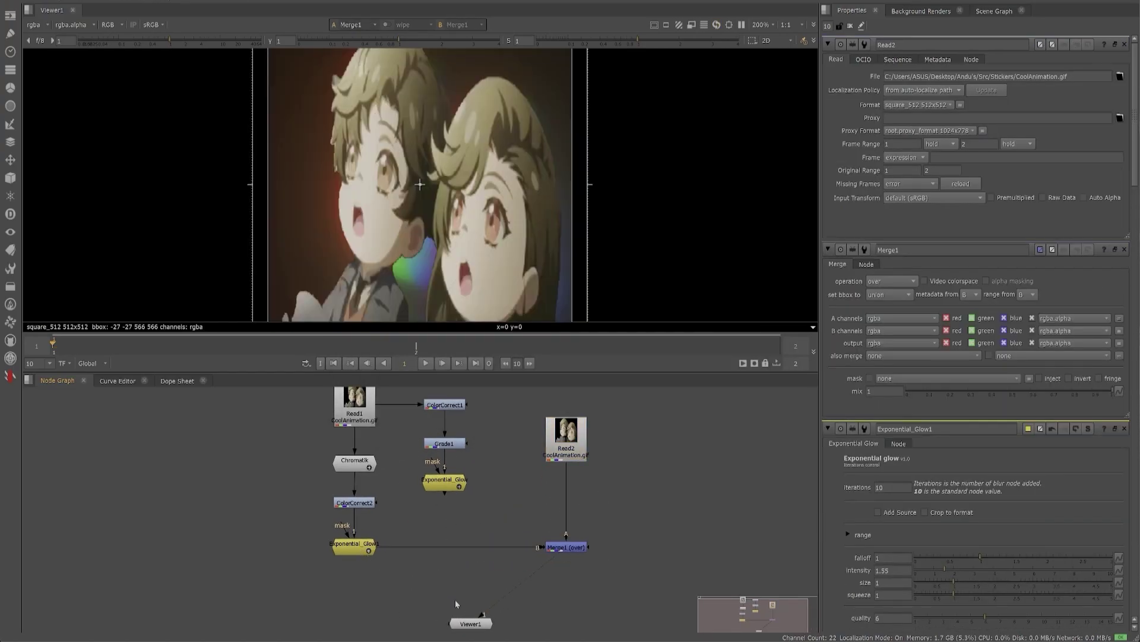
Step: Insert a second Merge below Merge1, connect the Grade1 branch's glow to it and set the operation to plus
drag(455, 600, 466, 548)
key(m)
drag(581, 527, 457, 430)
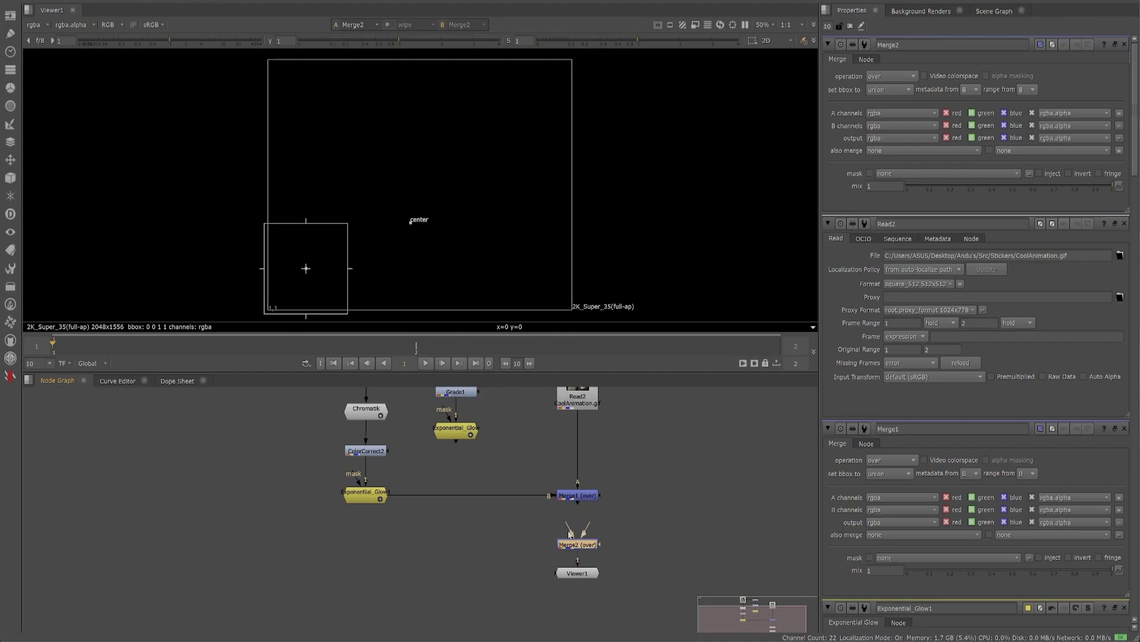
click(891, 76)
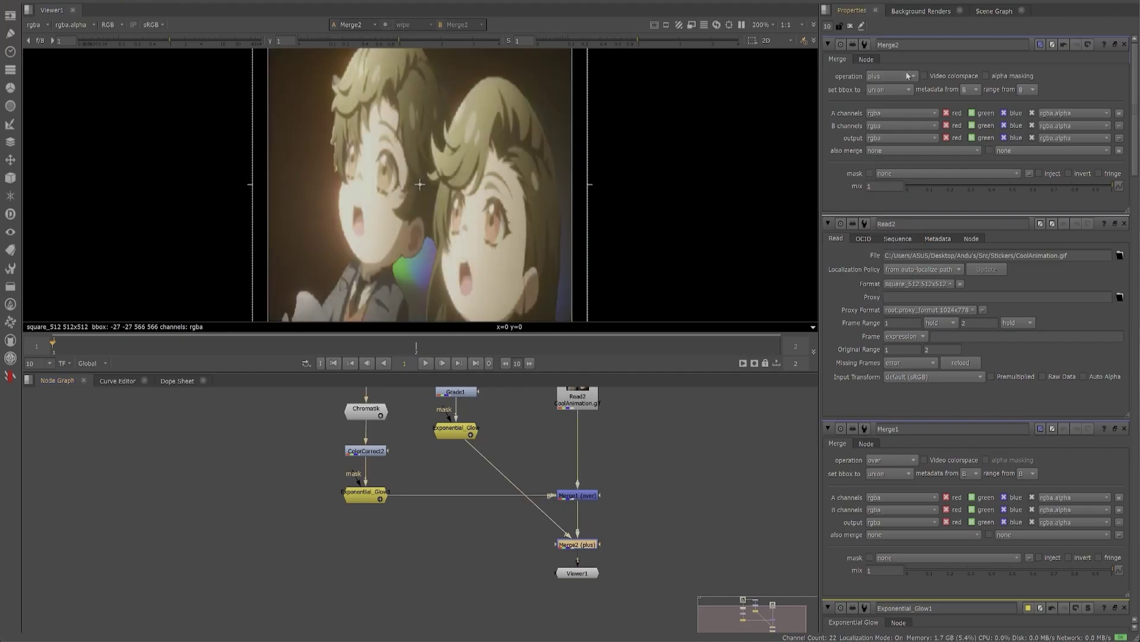
click(888, 69)
click(891, 77)
click(889, 116)
Step: Set Chromatik's offset to 0.25 and Exponential_Glow1's falloff to 1.91
double_click(366, 410)
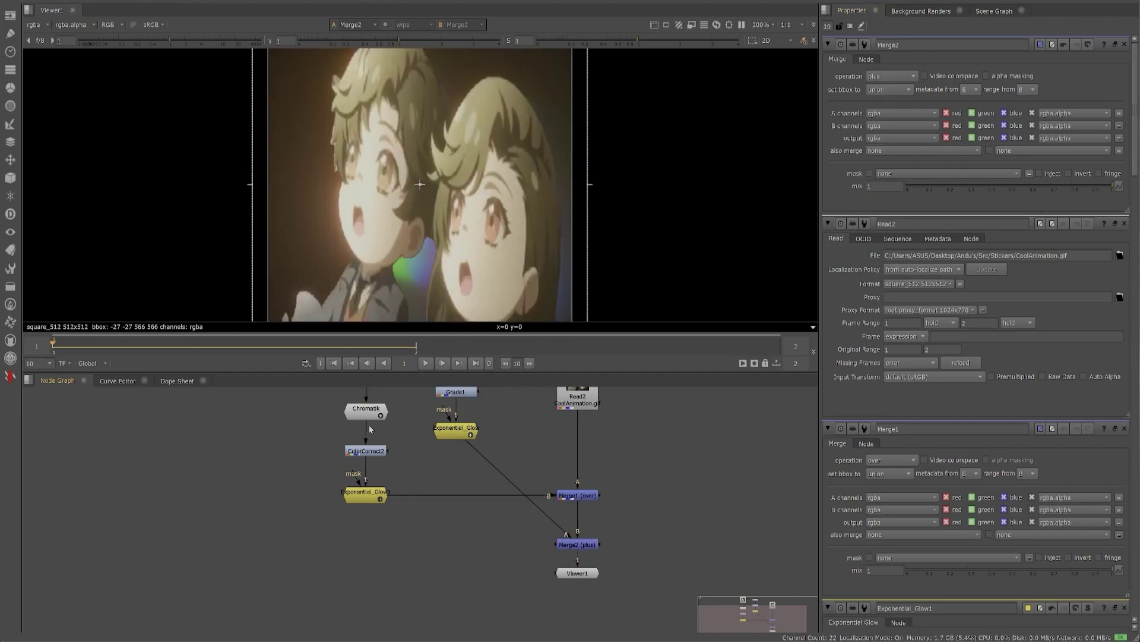
drag(1038, 199, 1046, 199)
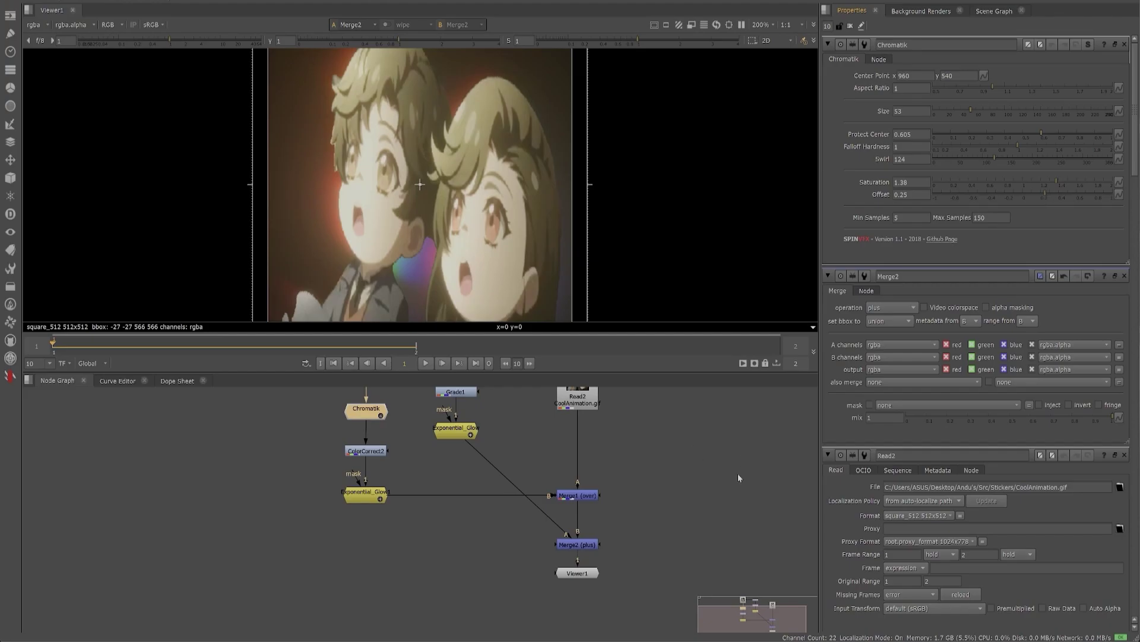
double_click(384, 493)
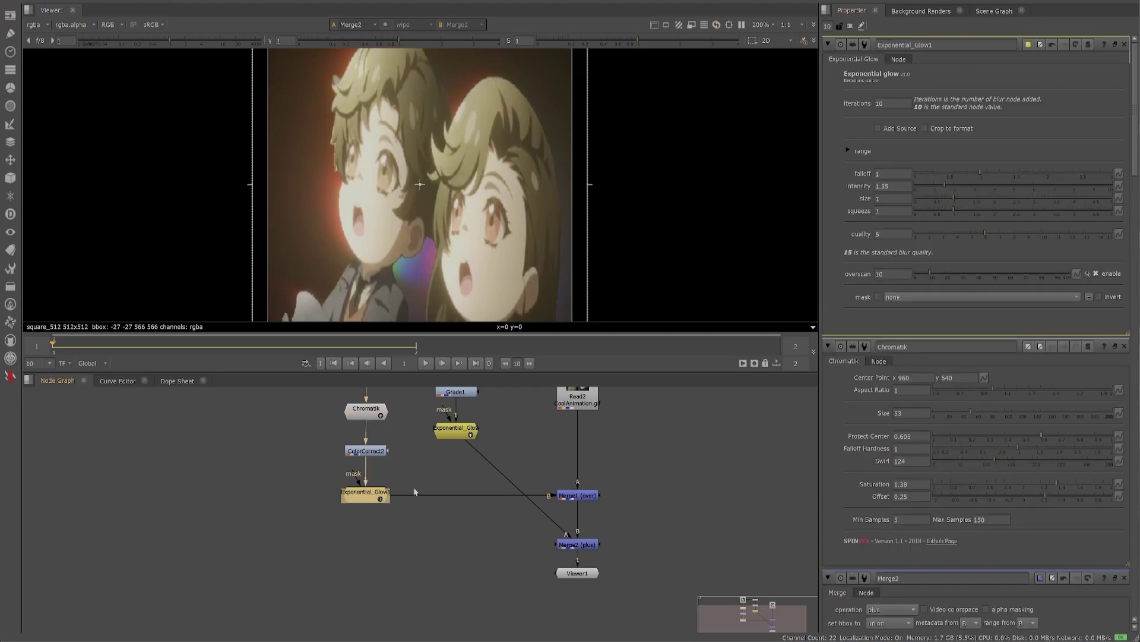
Step: Add a Write node beside the viewer and connect it to the output of Merge2
drag(577, 573, 578, 595)
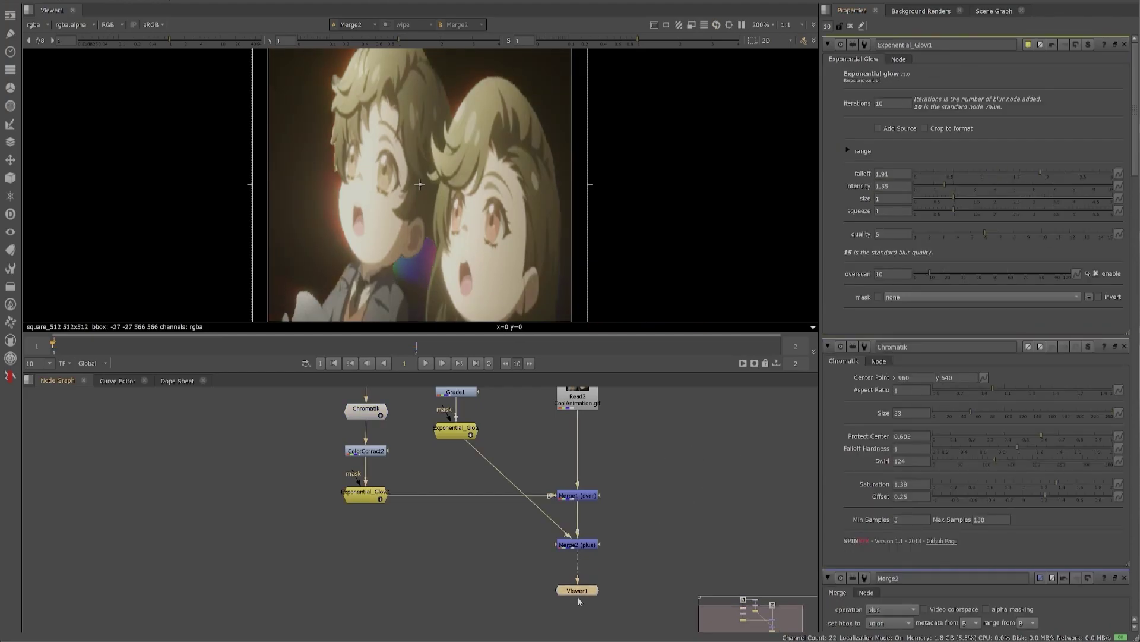
click(527, 569)
key(Tab)
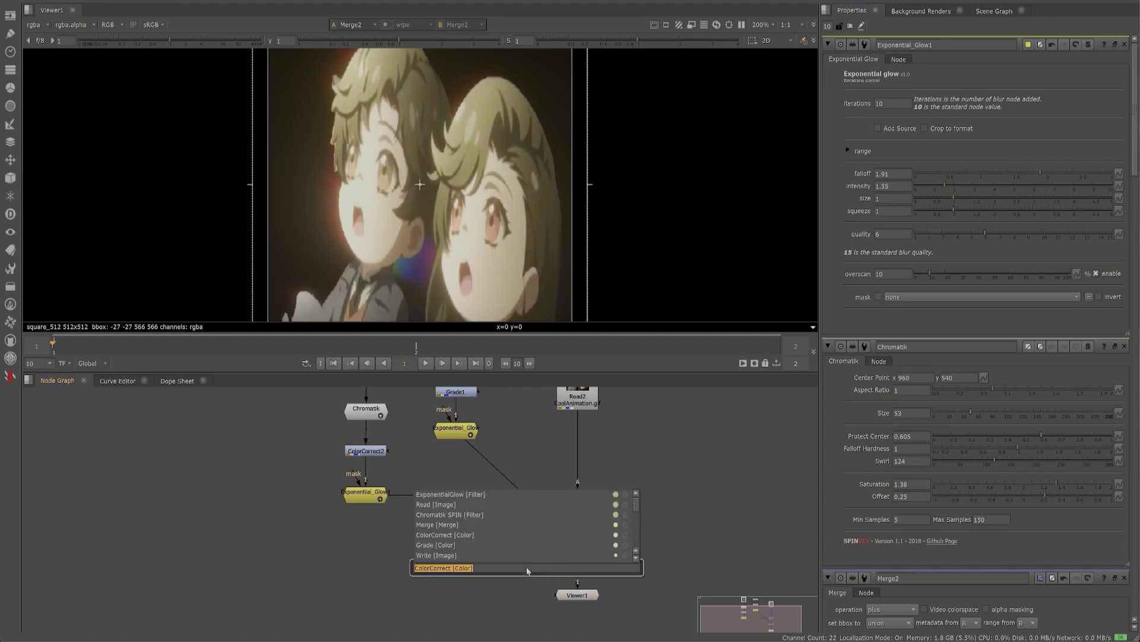
text(w)
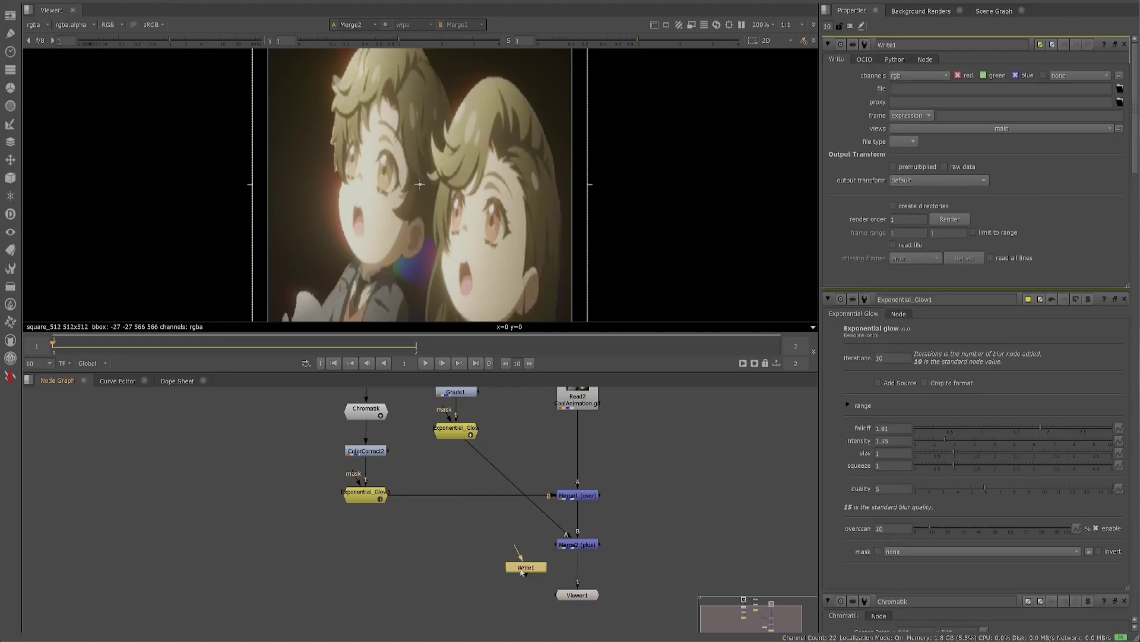
drag(522, 572, 578, 544)
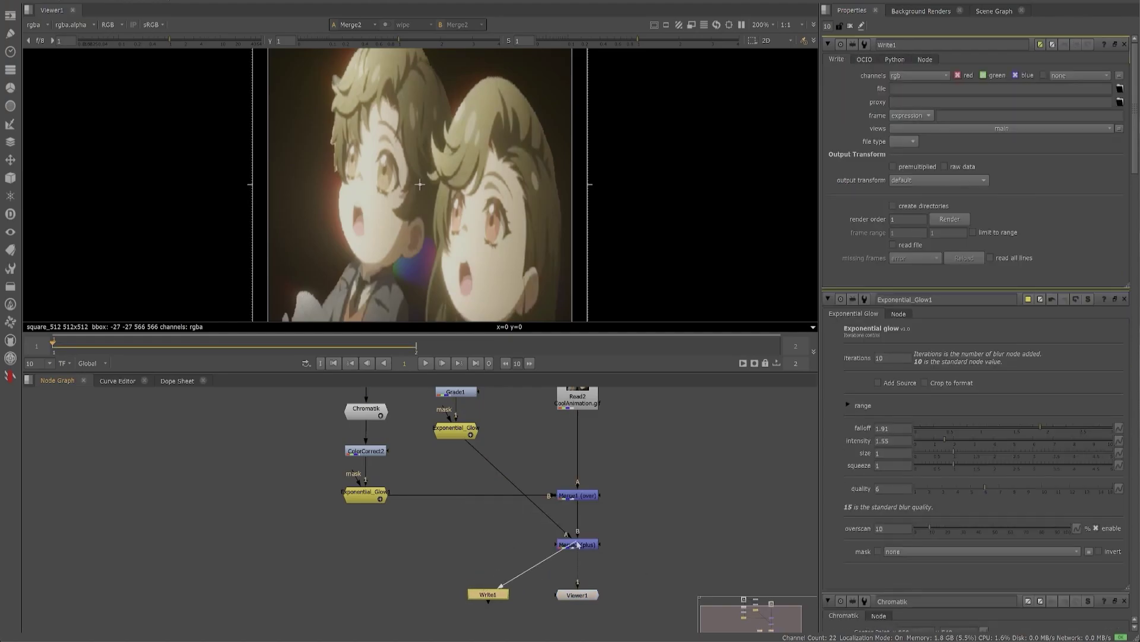
drag(489, 594, 501, 595)
click(679, 556)
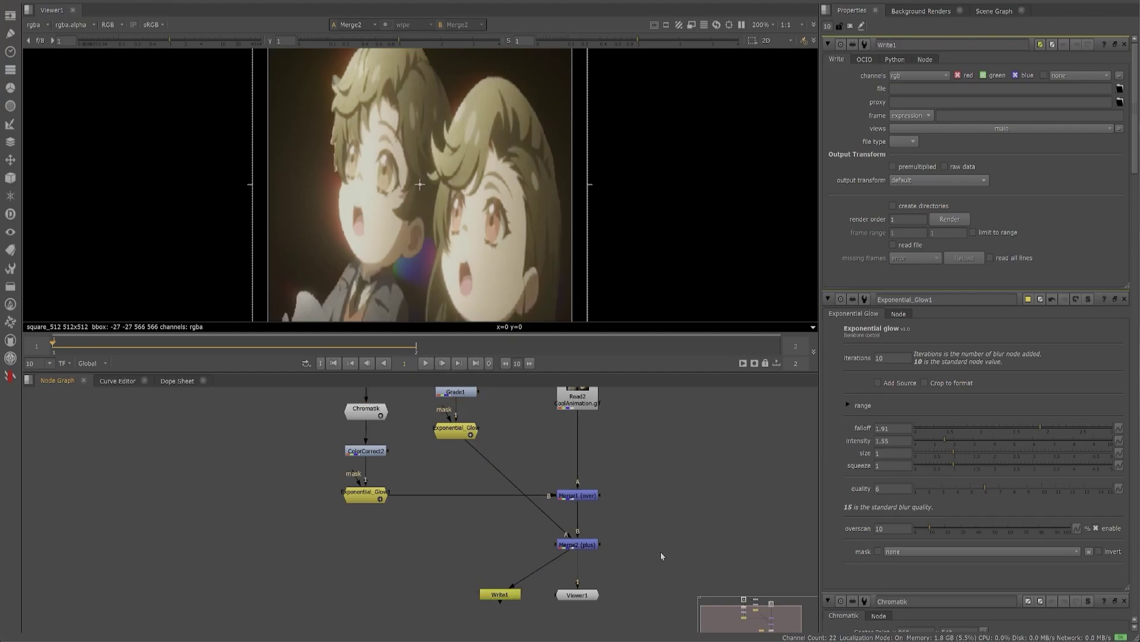
Step: Set Write1's channels to rgba and its output file to Take.%03d.png in the Stickers/Result folder
click(915, 76)
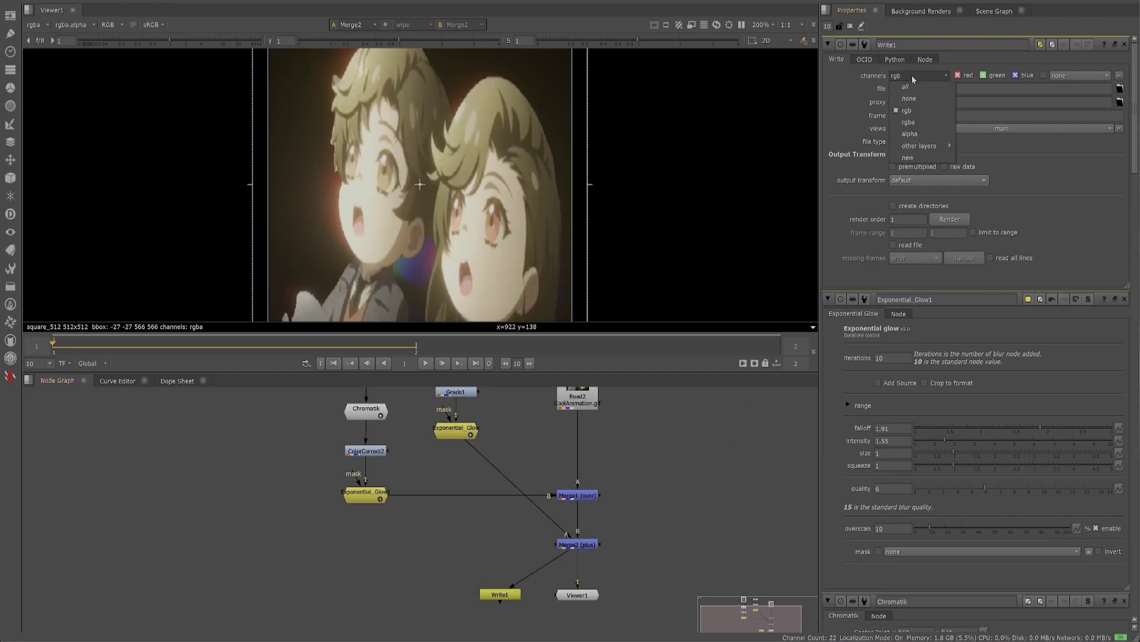
click(930, 122)
click(981, 89)
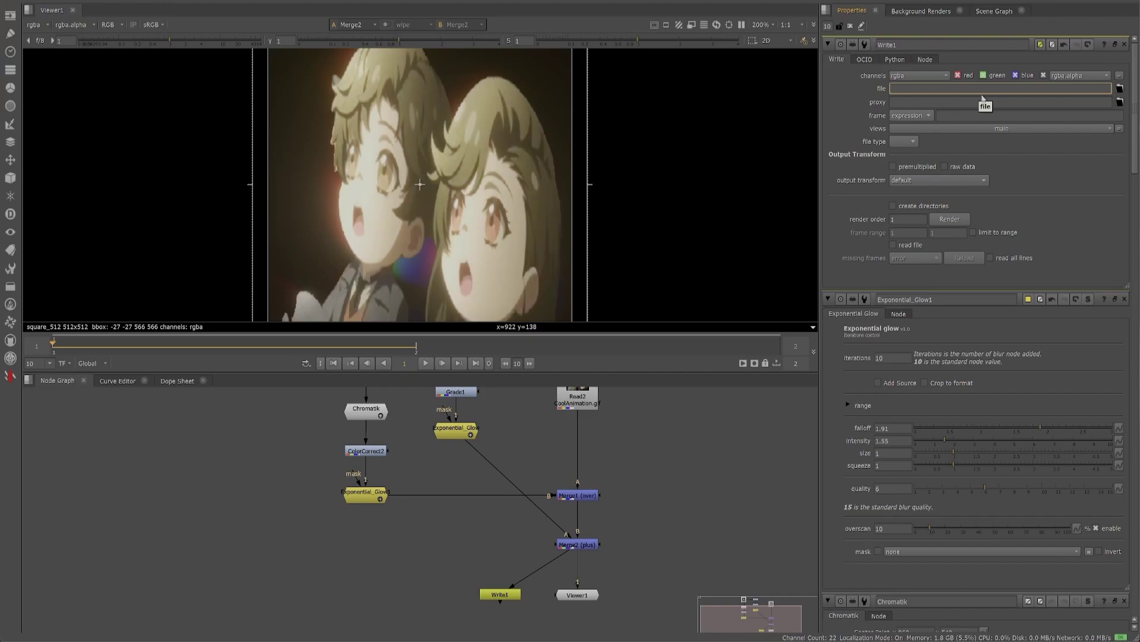
click(1121, 88)
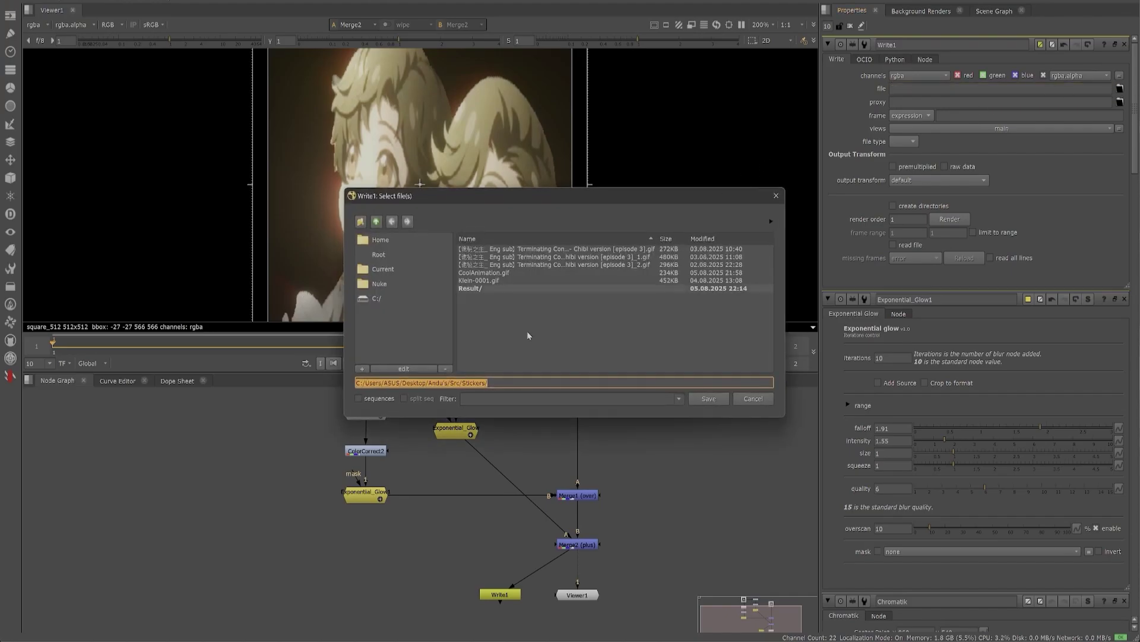
click(502, 380)
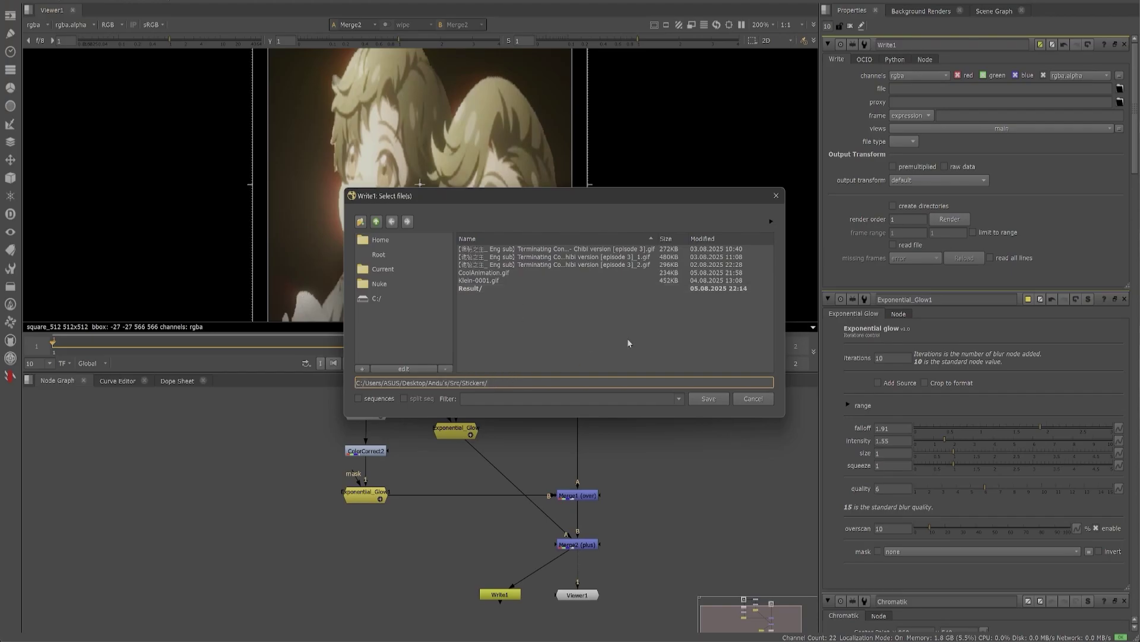
text(Result)
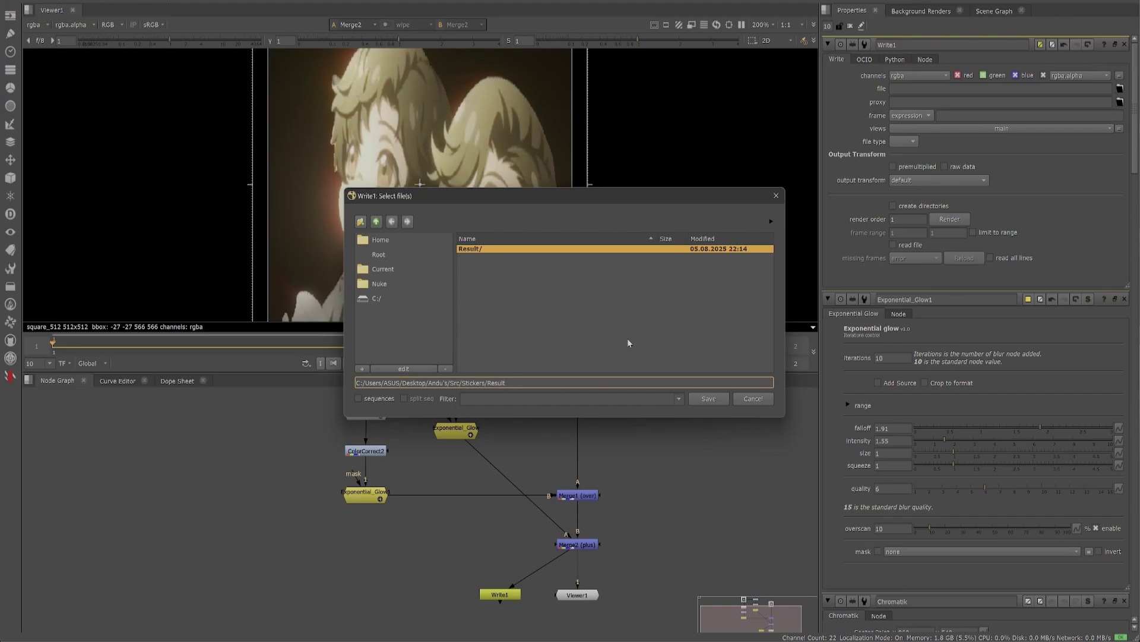
text(Take)
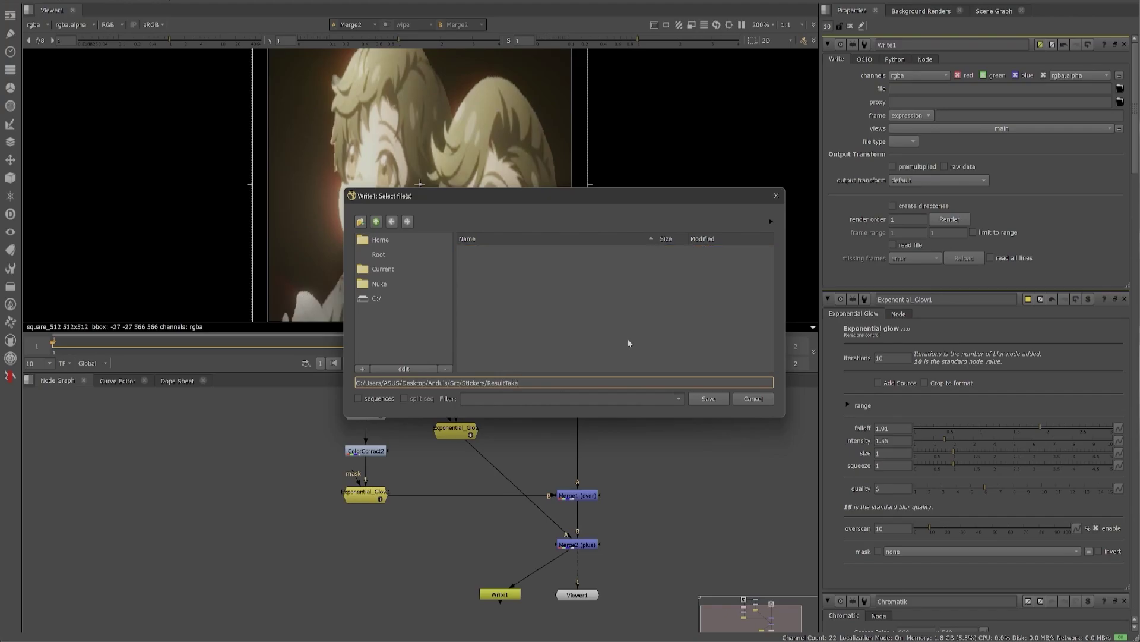
text(/)
text(.%03d.png)
click(711, 399)
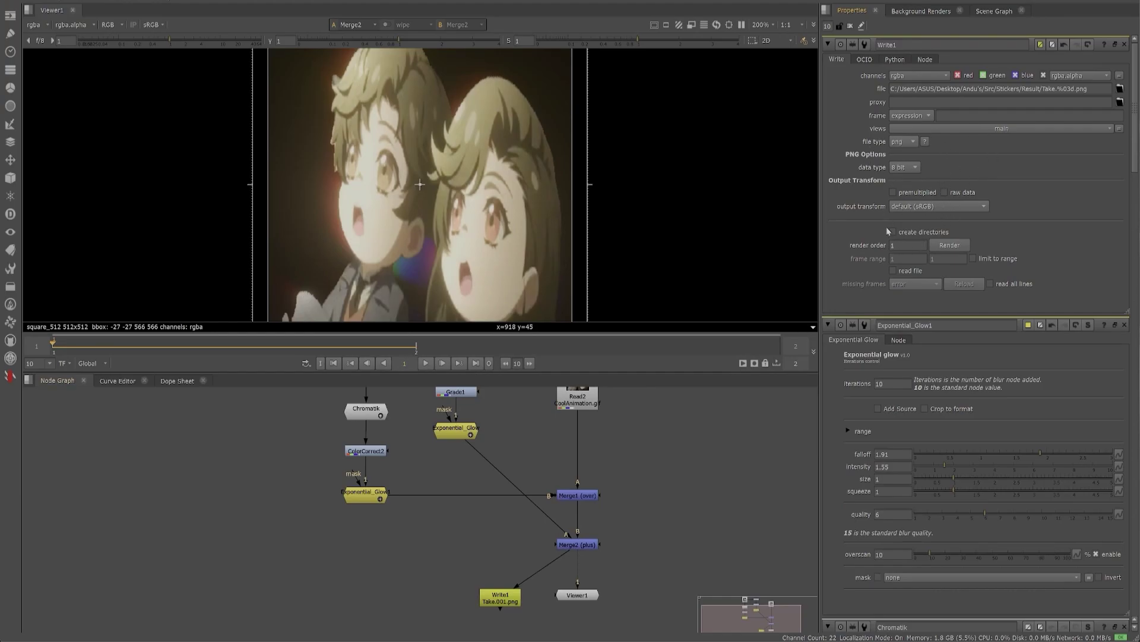
Step: Enable creating directories for Write1 and render the input frame range 1-2
click(959, 248)
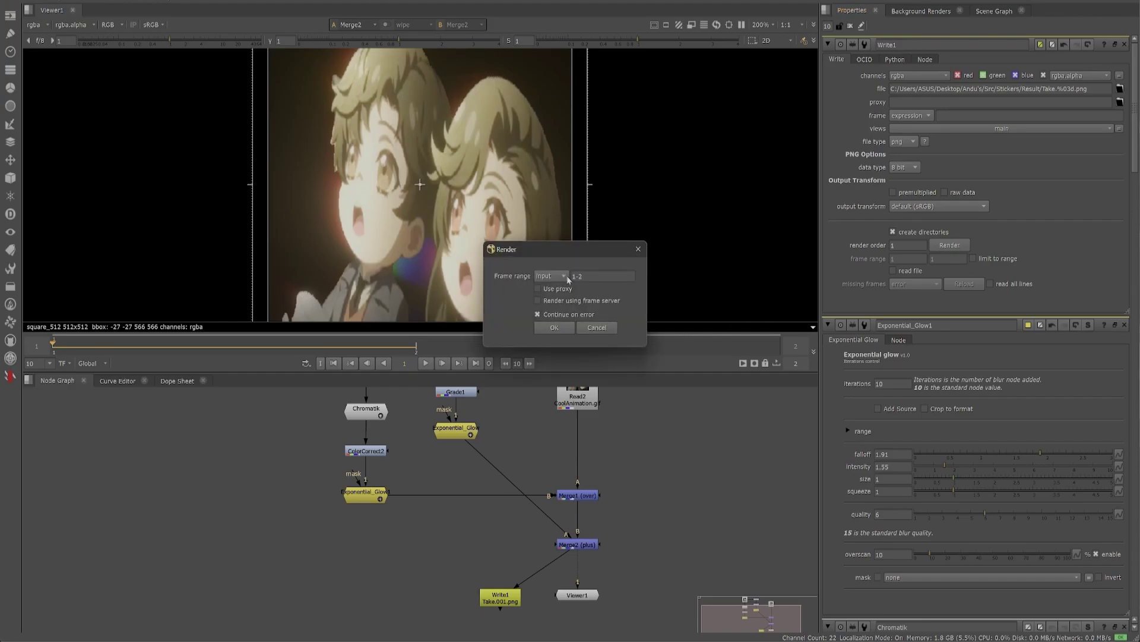
click(554, 327)
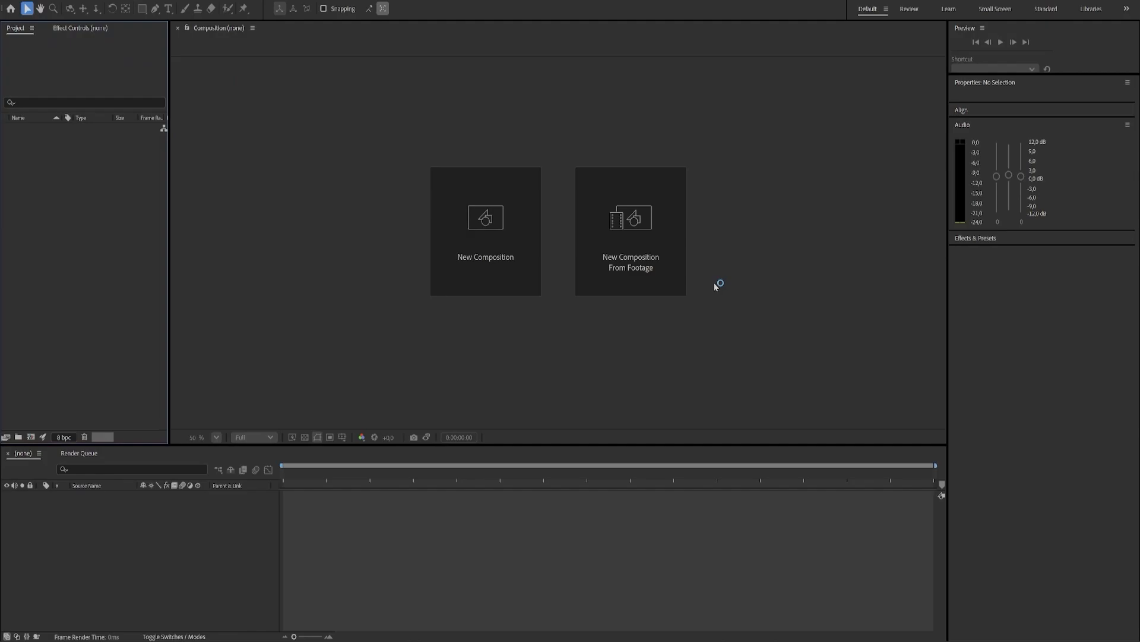
Step: In After Effects, import Take.001 and Take.002 as separate stills and create a single composition using Take.001.png's dimensions
click(664, 230)
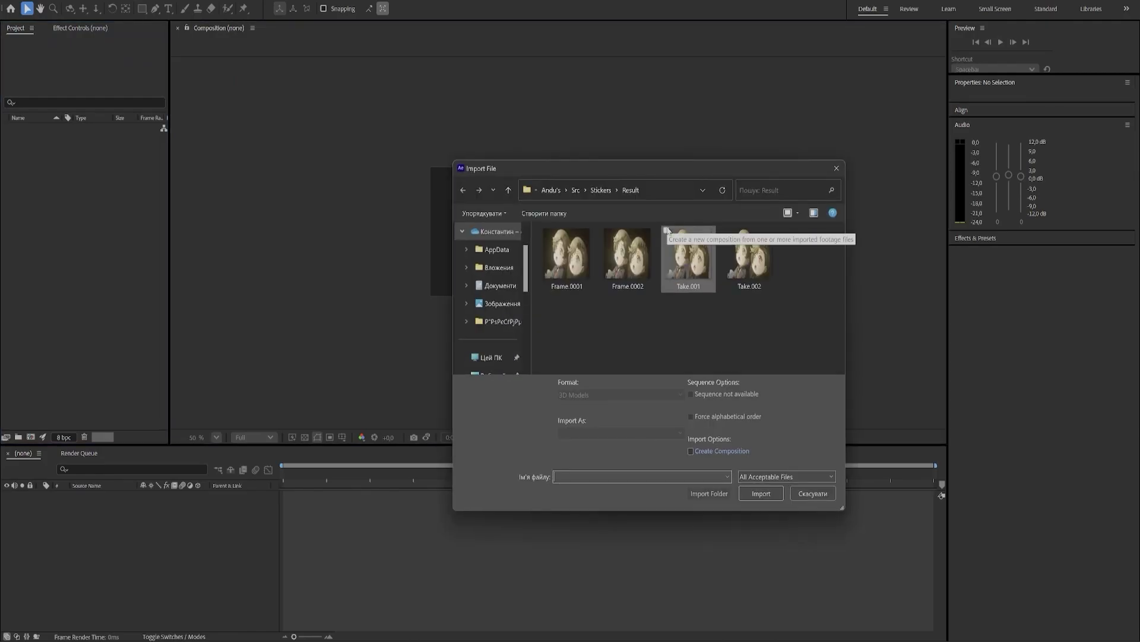
click(696, 280)
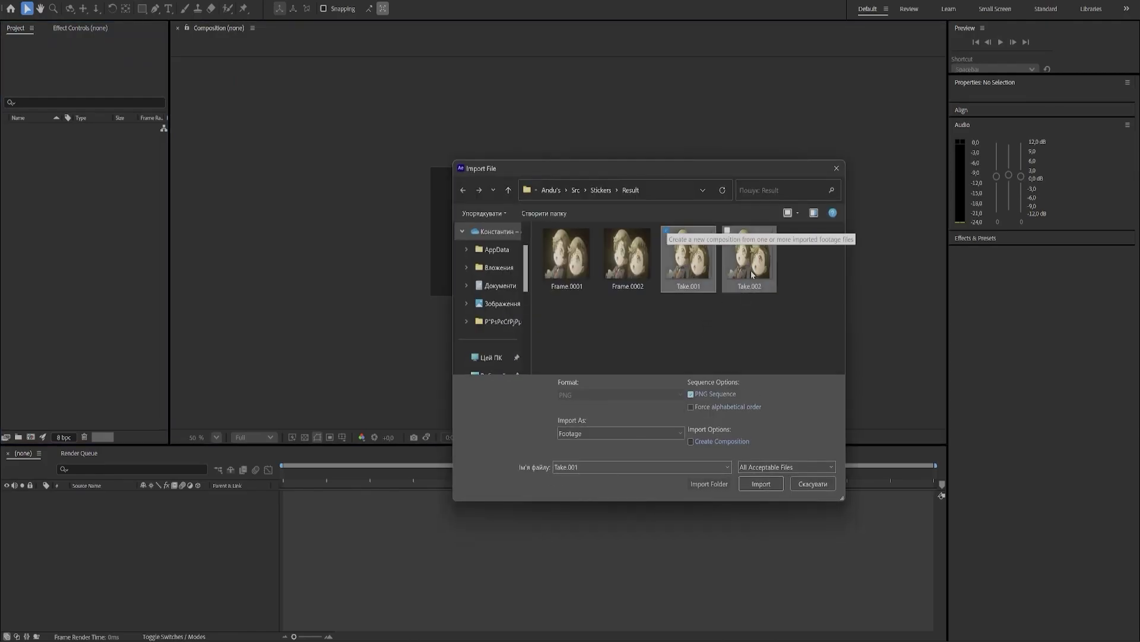
ctrl+click(751, 270)
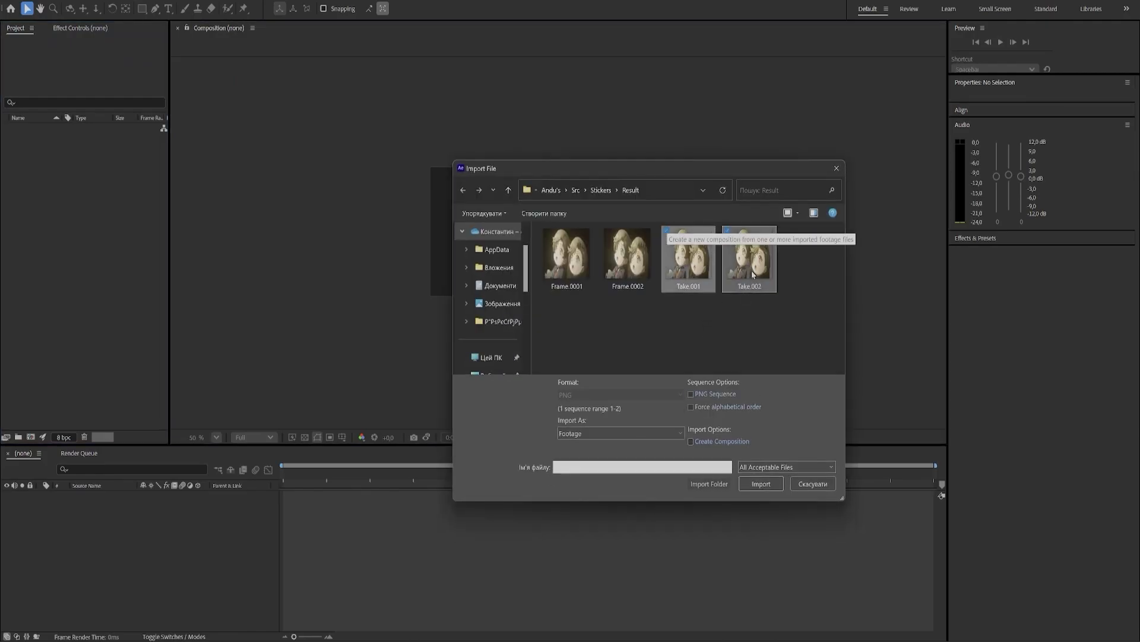
click(768, 483)
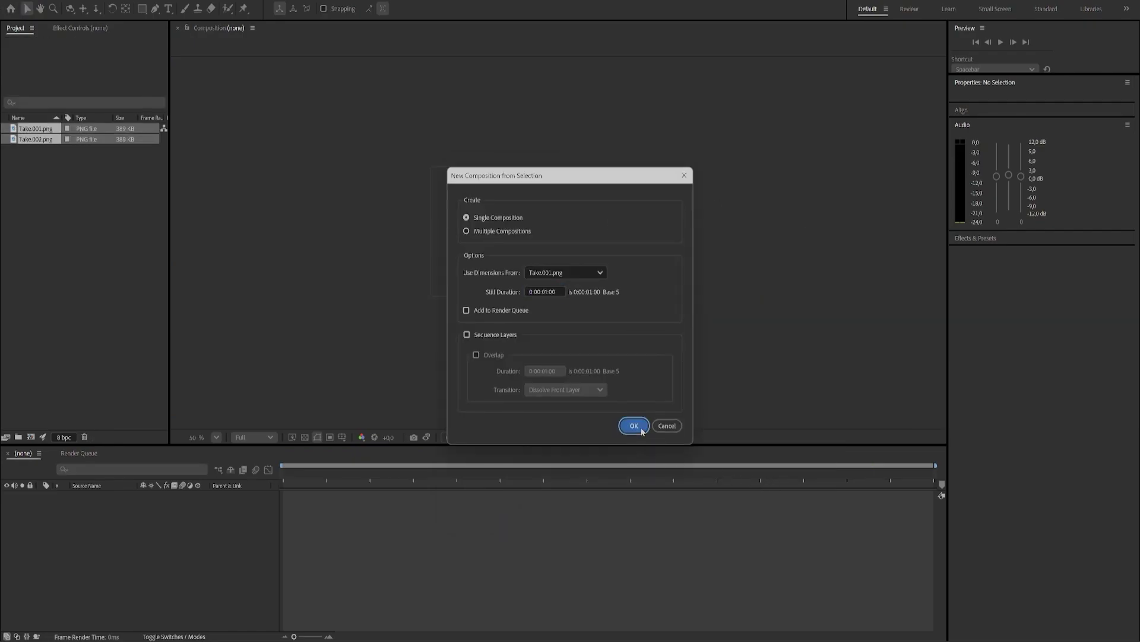
click(635, 425)
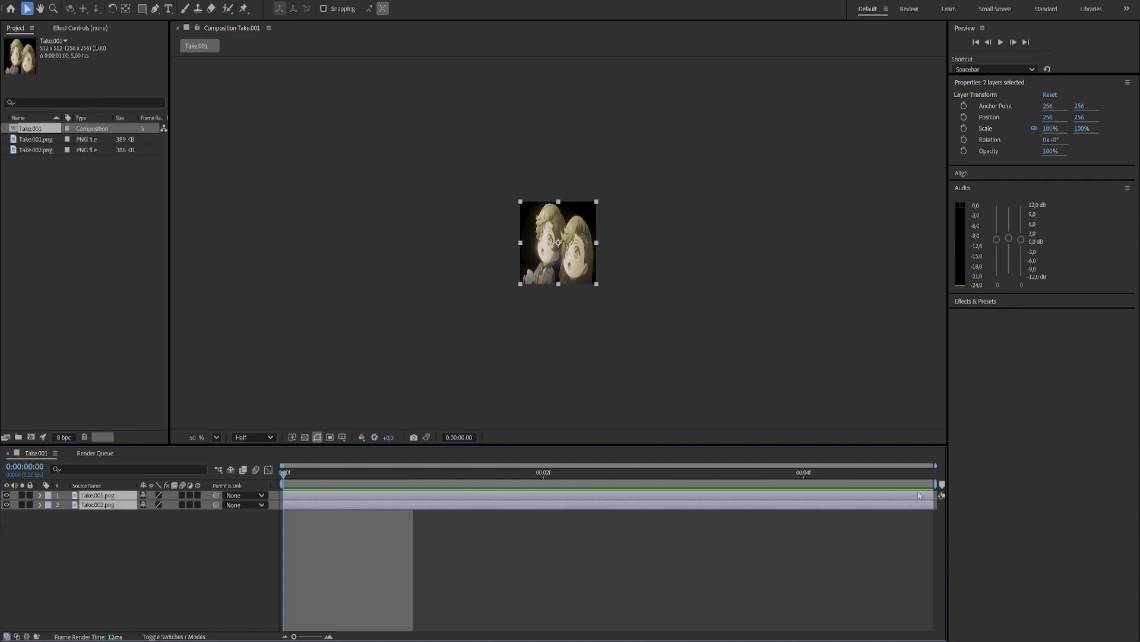
Step: Trim both layers to a length of one frame at the start of the composition
drag(941, 495, 413, 495)
click(419, 530)
click(100, 497)
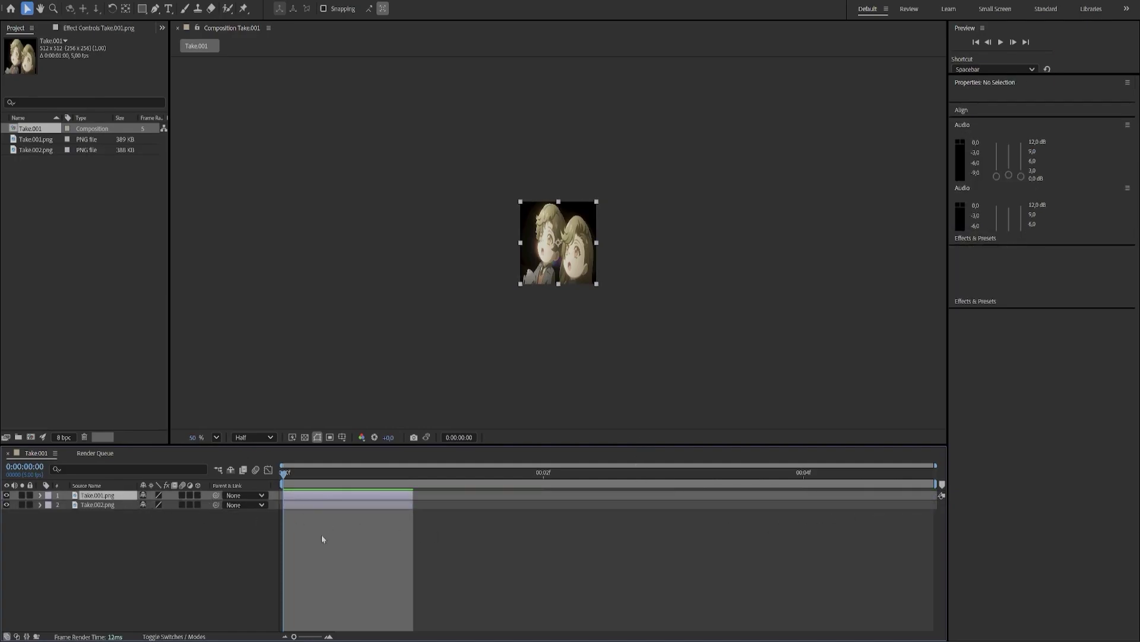
drag(293, 636, 334, 637)
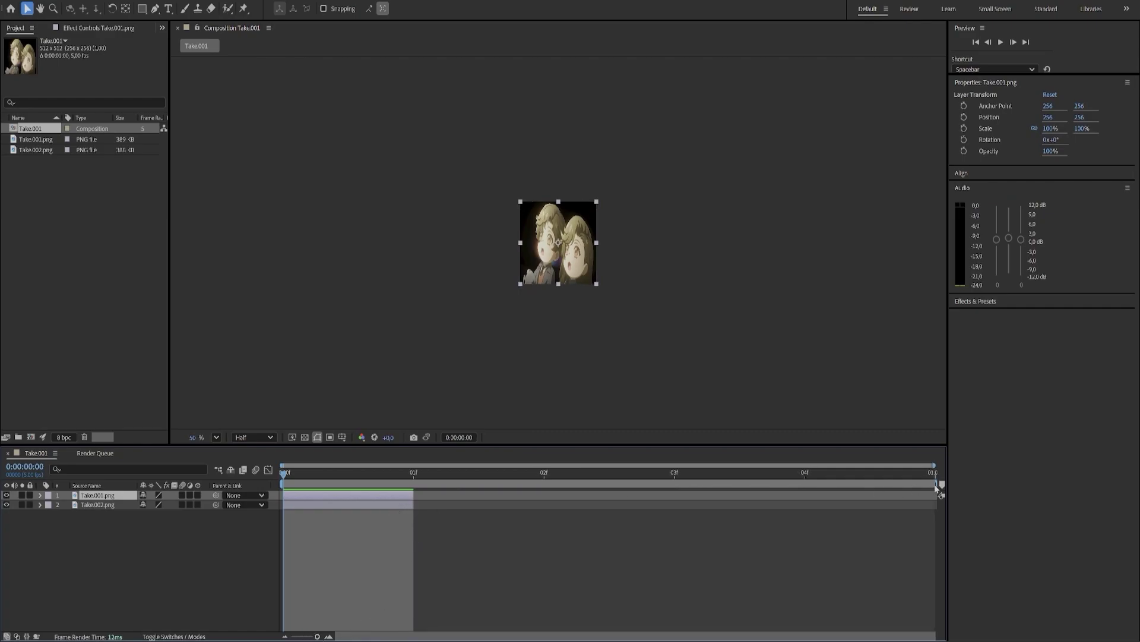
drag(931, 480, 909, 485)
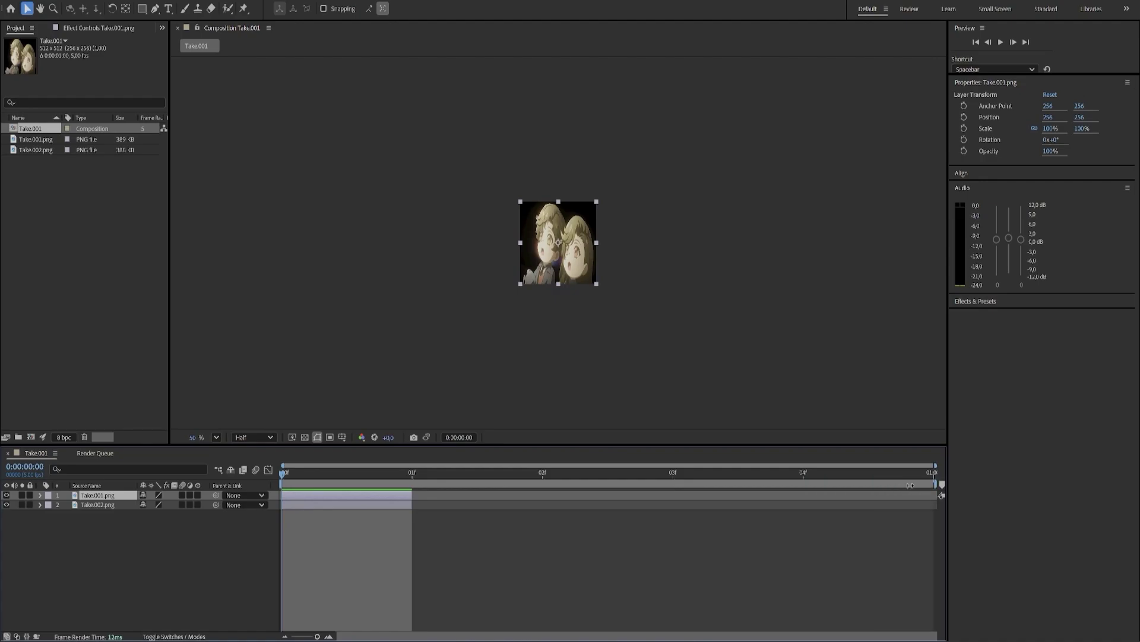
Step: Extend the Take.001.png layer to two frames and move the Take.002.png layer to start at frame 2
click(361, 505)
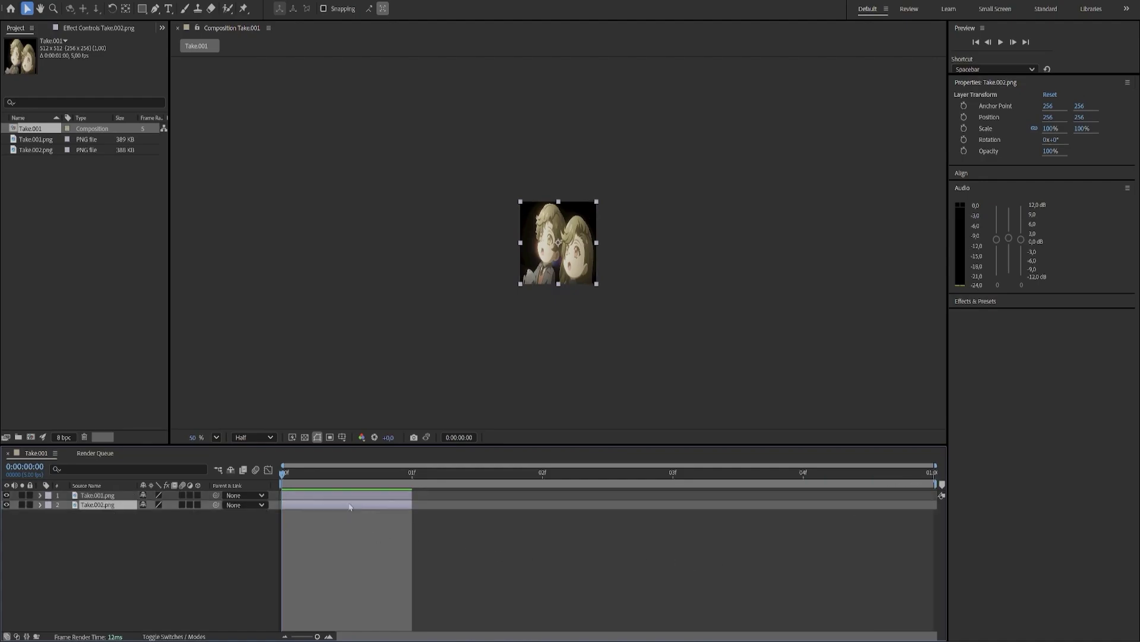
click(347, 497)
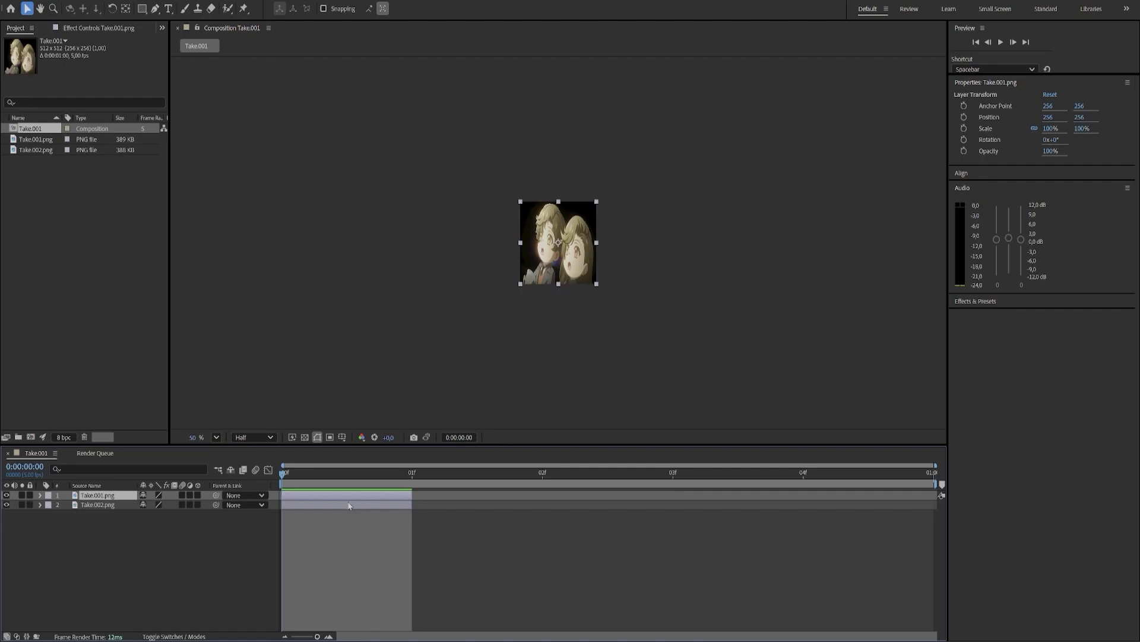
drag(349, 505, 479, 505)
click(435, 484)
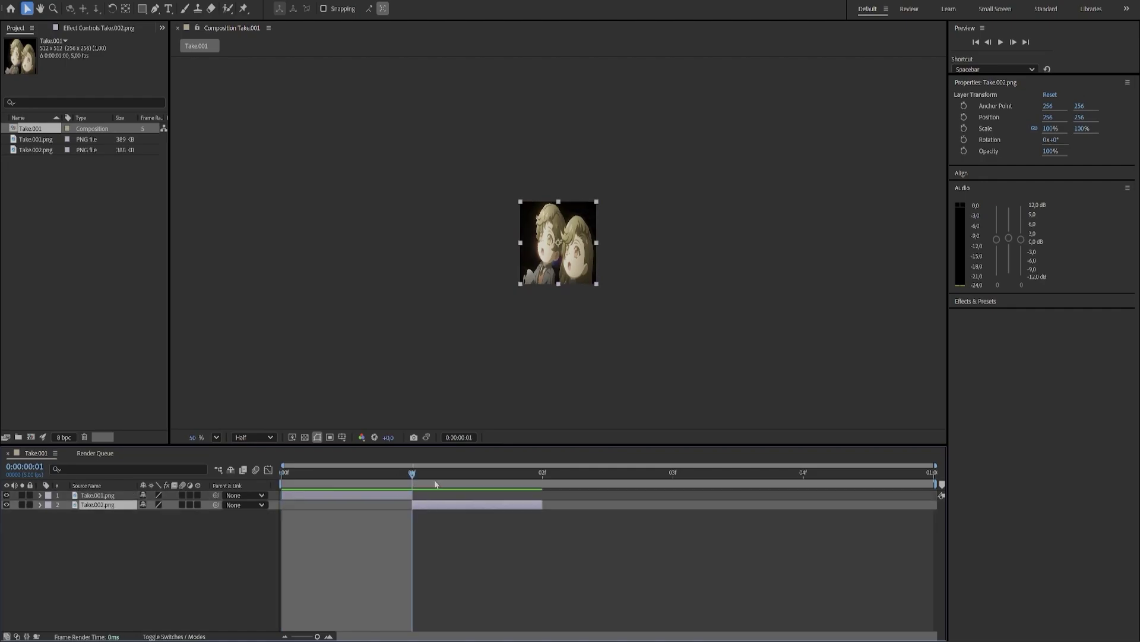
key(Home)
drag(413, 495, 637, 505)
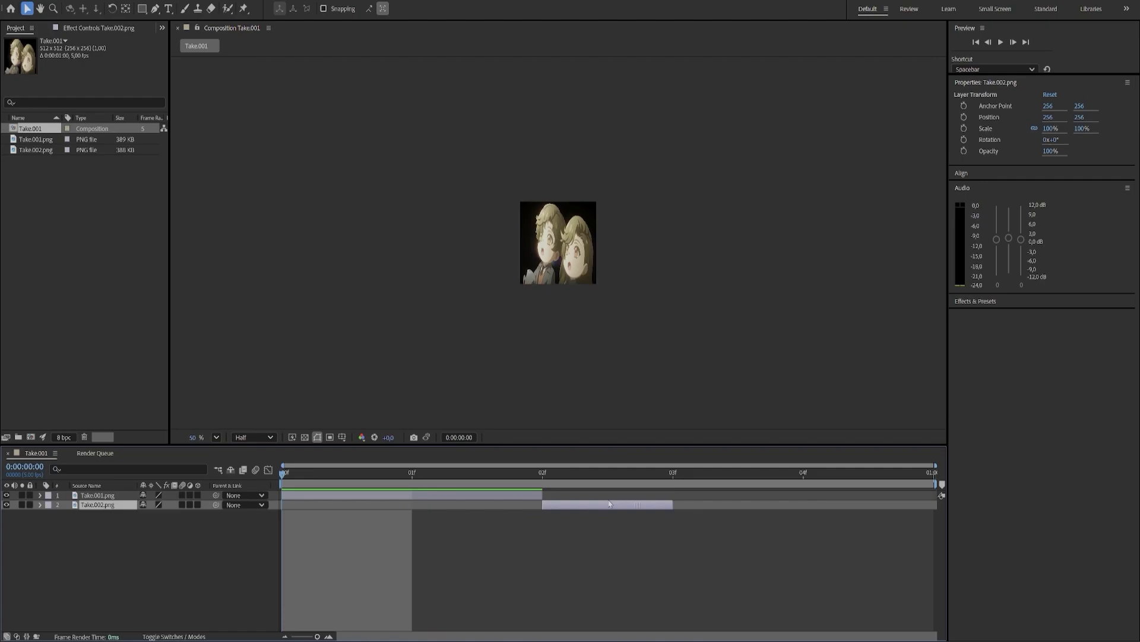
Step: Duplicate the Take.001.png layer and place one copy as a single-frame clip starting at frame 3
click(531, 497)
key(ctrl+d)
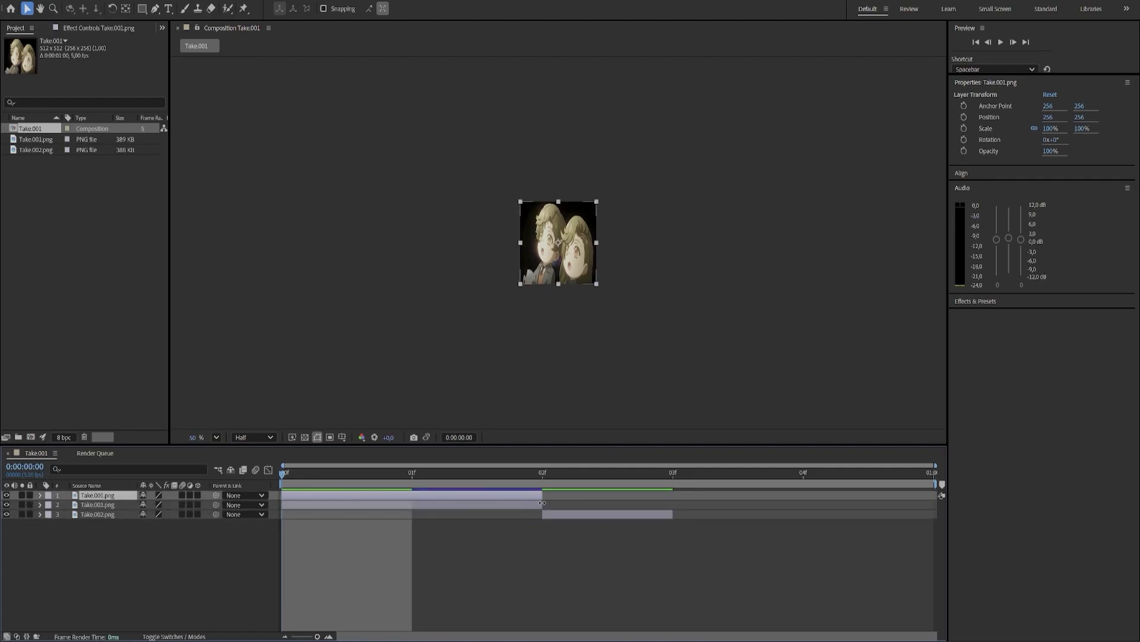
drag(541, 505, 735, 506)
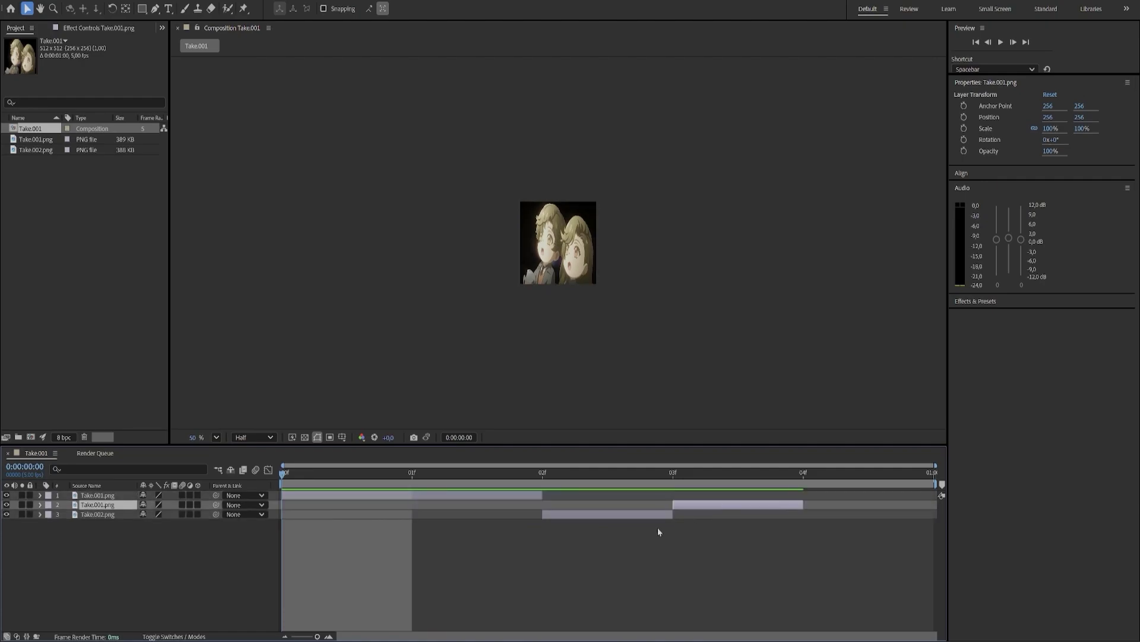
Step: Duplicate the Take.002.png layer and move one copy to fill the last frame, starting at frame 4
click(605, 524)
click(609, 515)
key(ctrl+d)
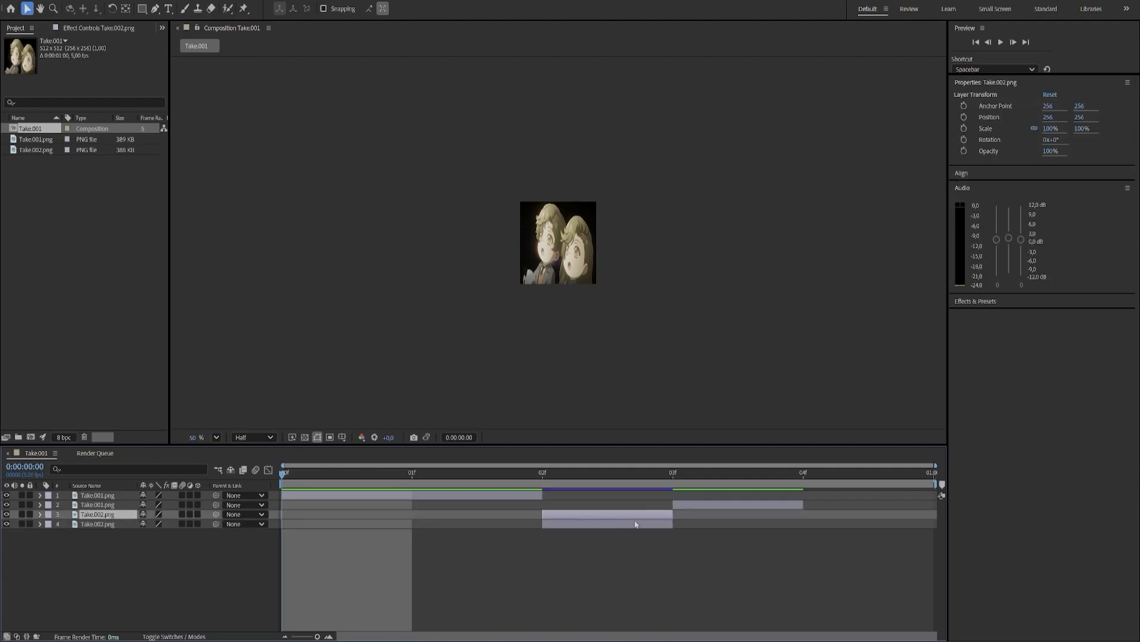
drag(618, 523, 749, 524)
drag(830, 518, 860, 519)
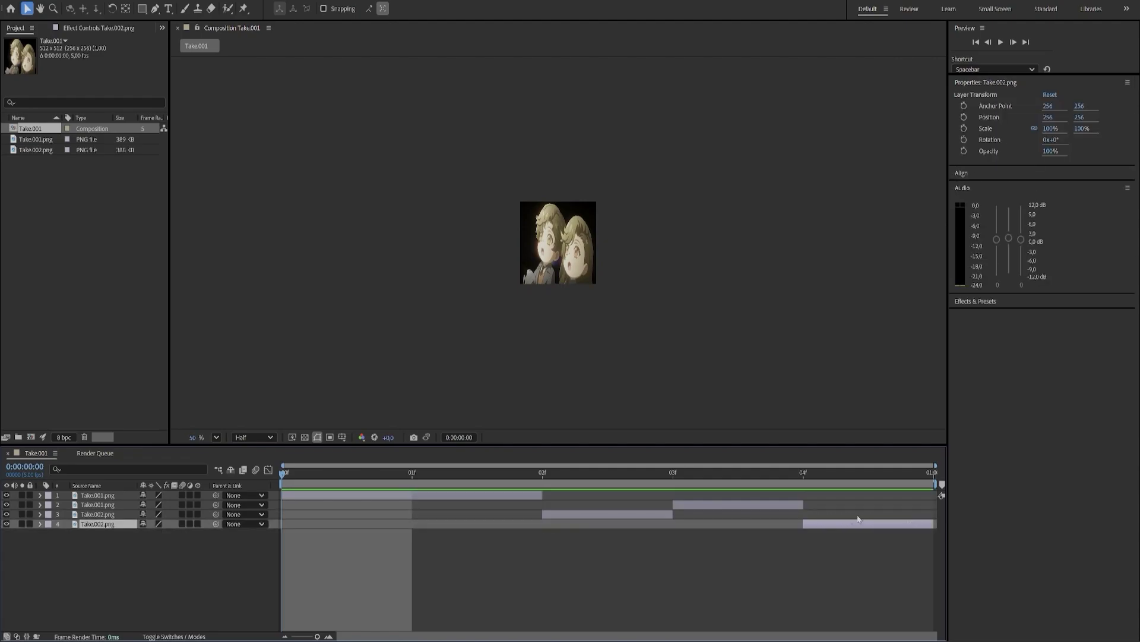
click(736, 552)
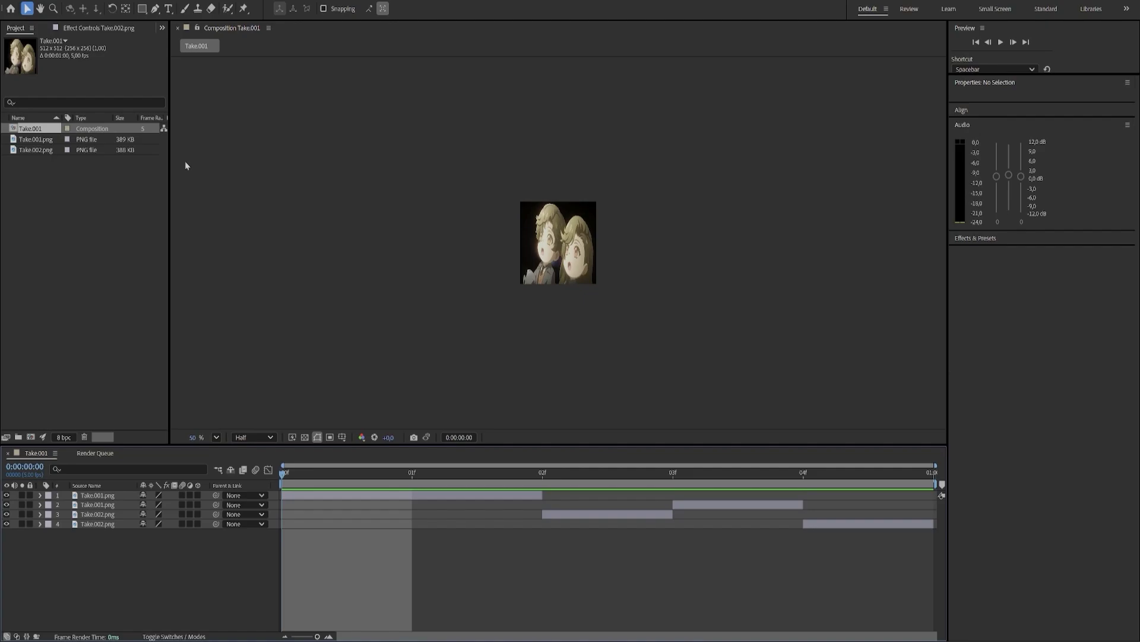
Step: Set the Take.001 composition's frame rate to 10 frames per second
right_click(146, 128)
click(194, 135)
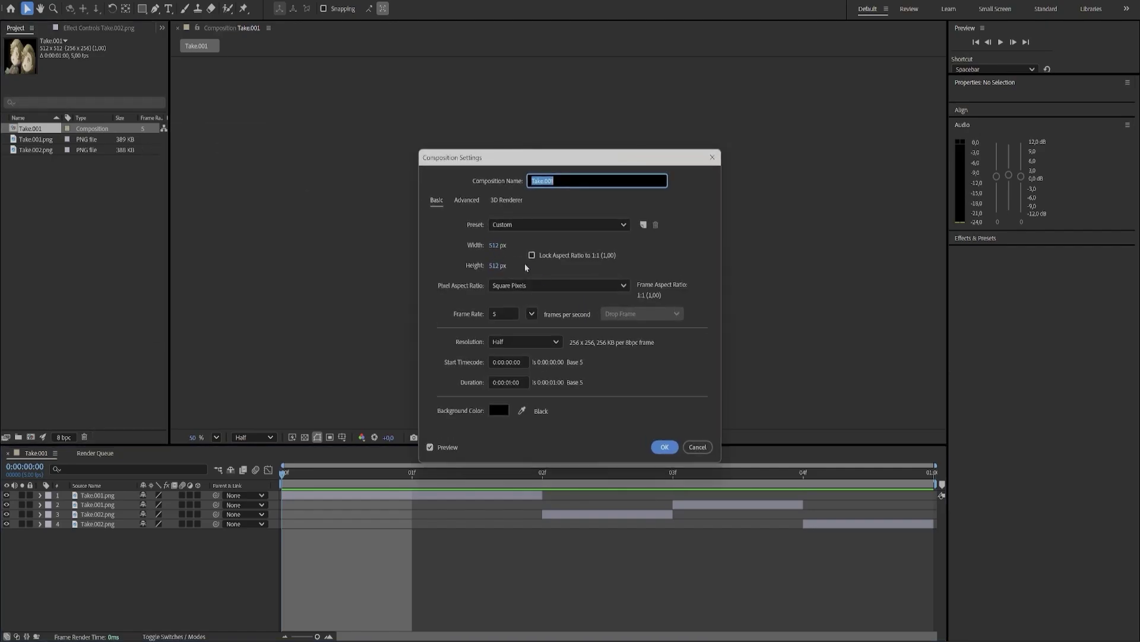
click(503, 313)
text(10)
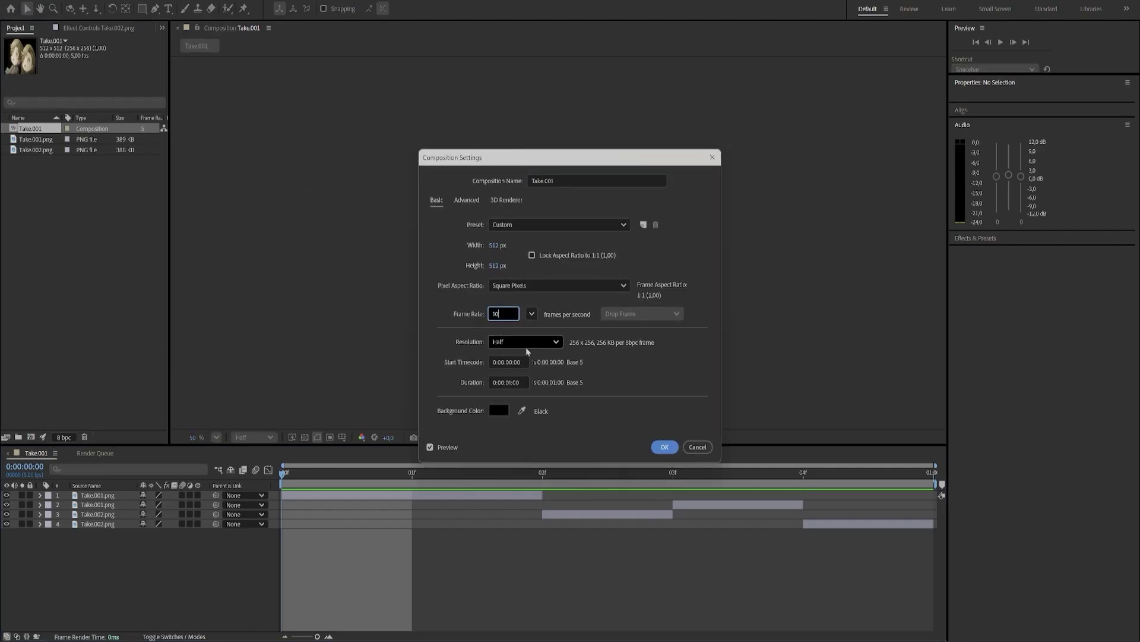
click(664, 447)
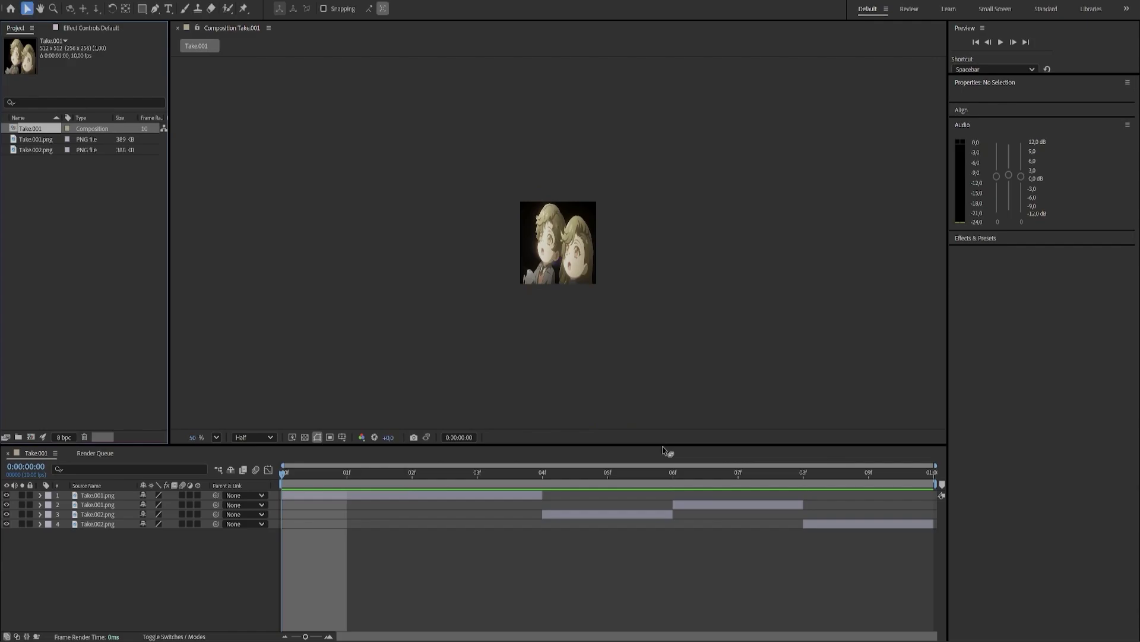
Step: Play back the composition from the first frame to check the animation's timing
mouse_move(285, 474)
mouse_down()
mouse_move(868, 478)
mouse_move(278, 478)
mouse_up()
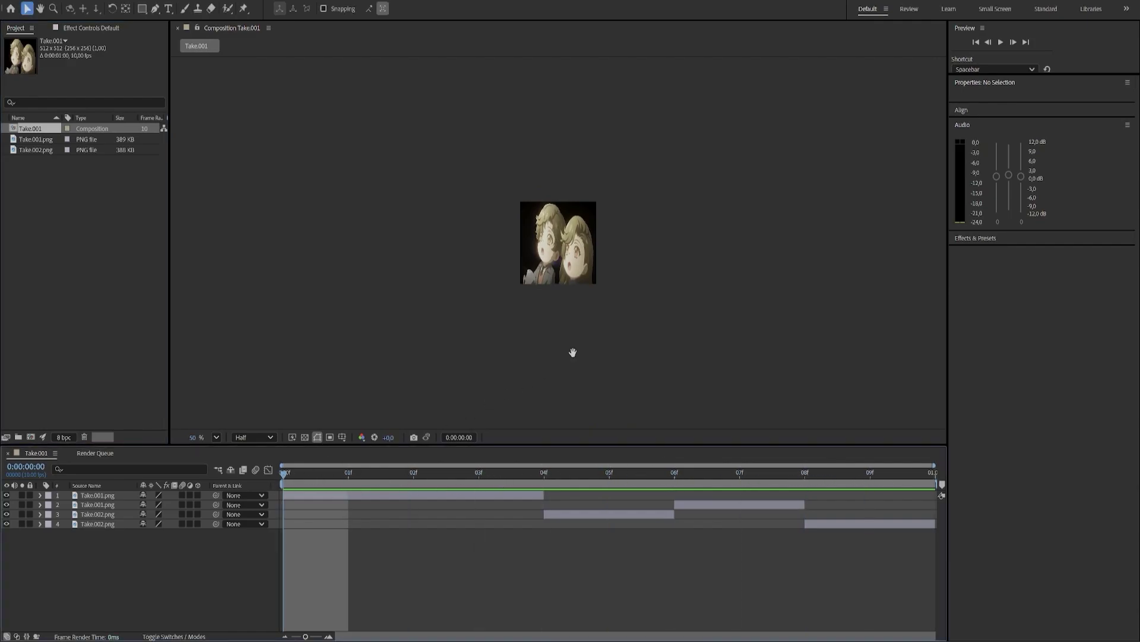
key(space)
key(space)
Step: Send the composition to the Adobe Media Encoder queue and encode it as an Animated GIF with Transparency
click(92, 0)
click(115, 74)
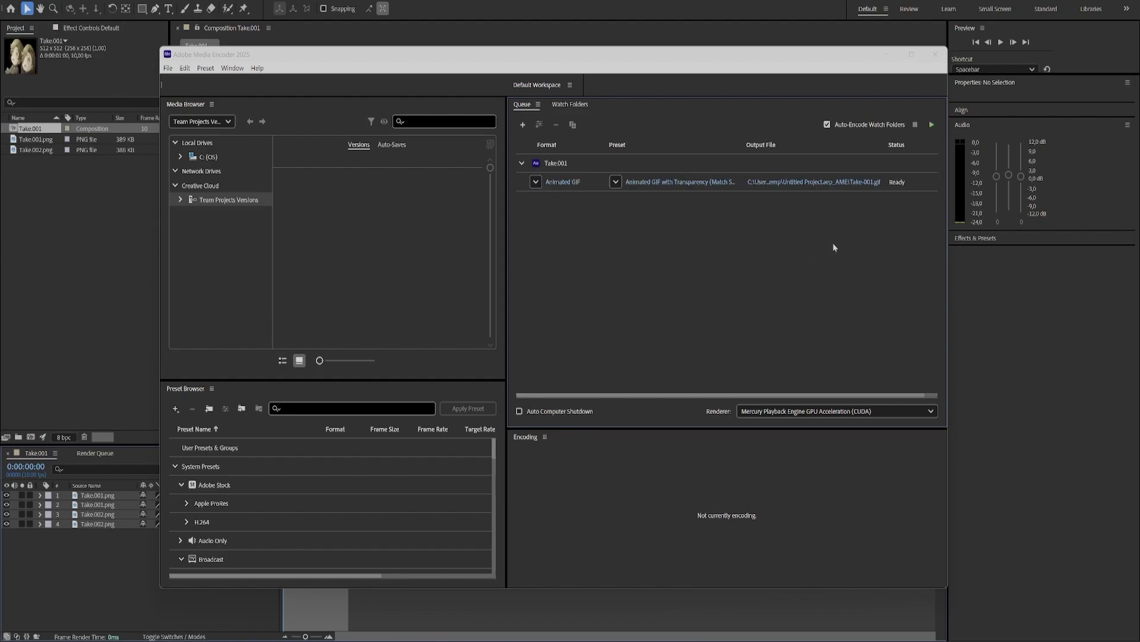
click(932, 124)
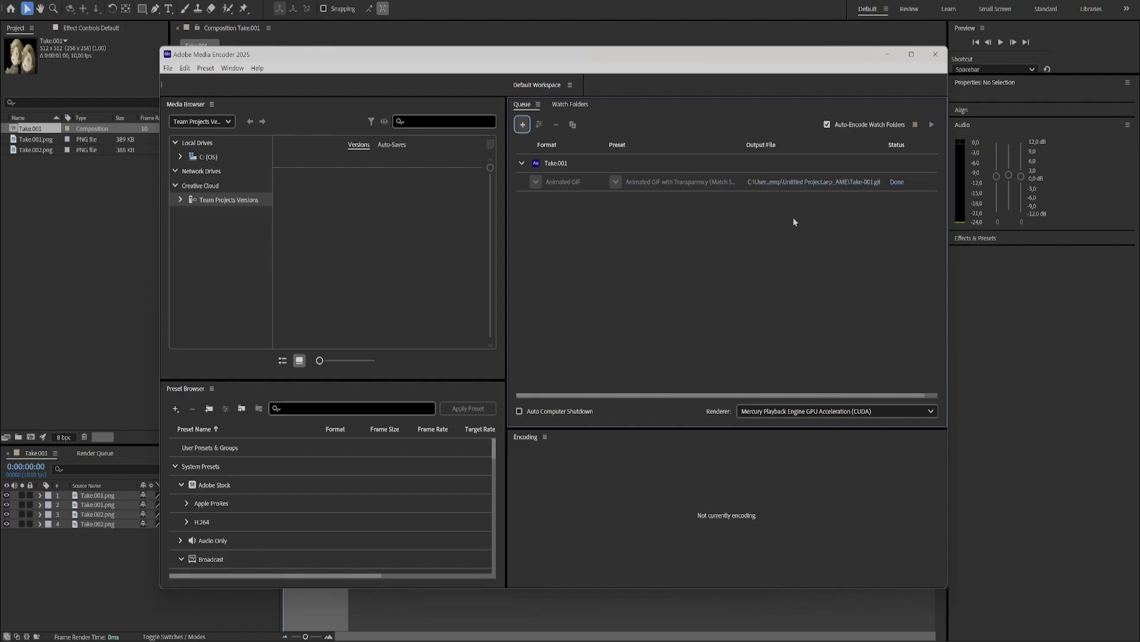
Step: Open the encoder's output folder and view the exported Take-001 GIF
click(803, 182)
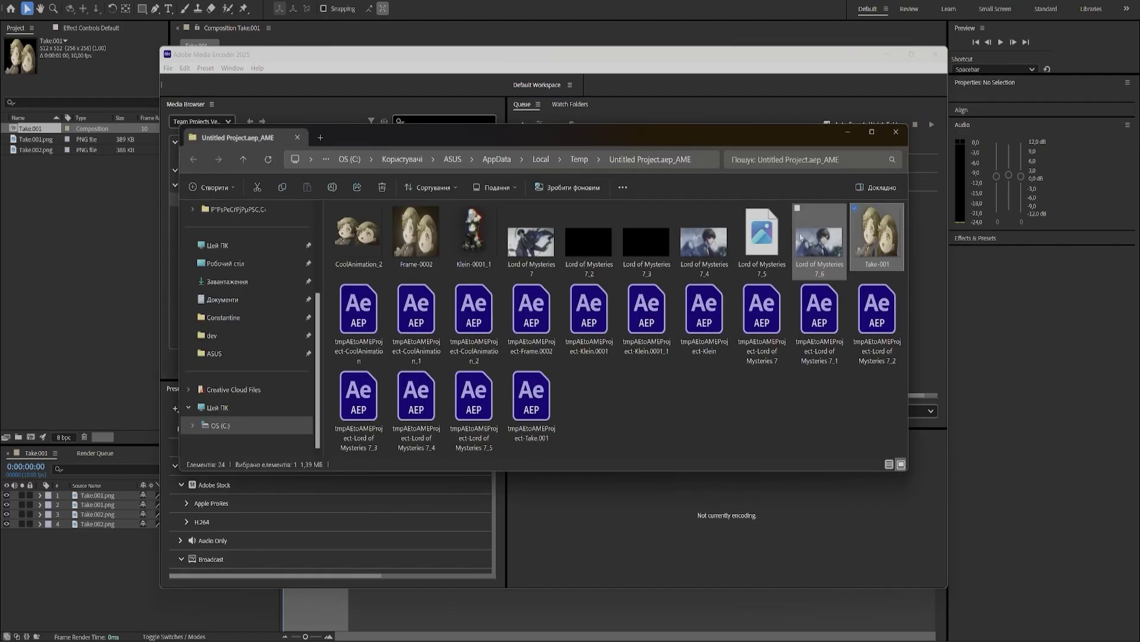
double_click(890, 255)
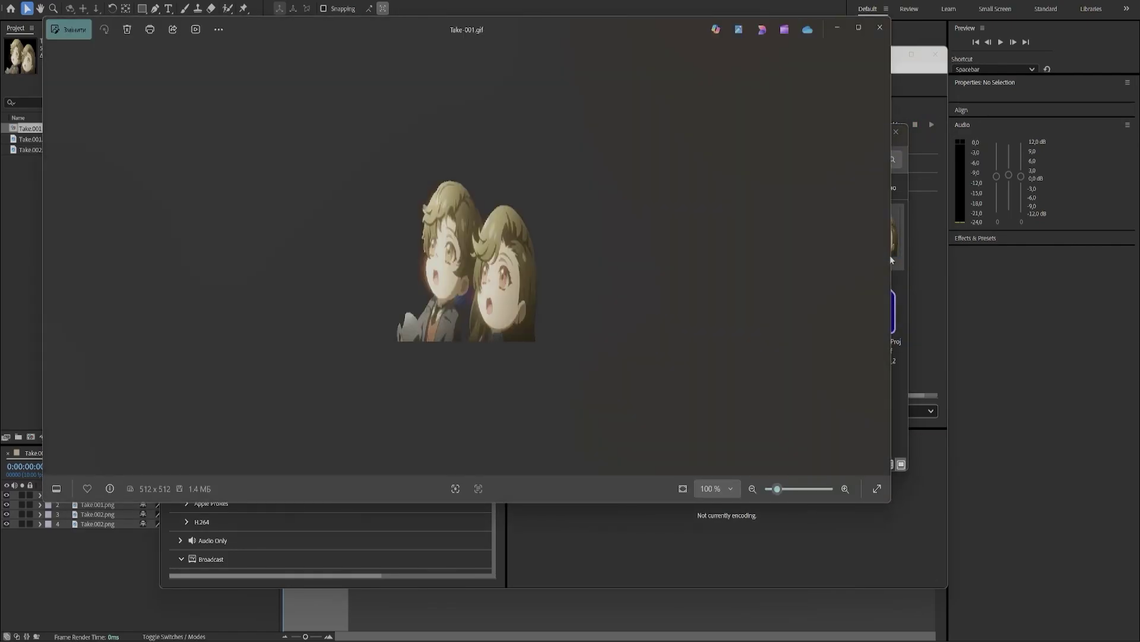